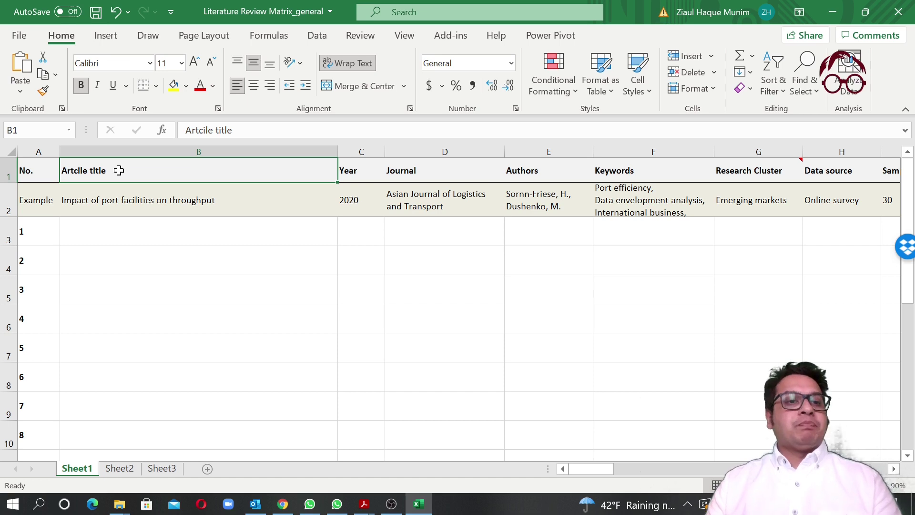
Look over the No. column, from its header through the example row and the numbered rows below.
key("Left")
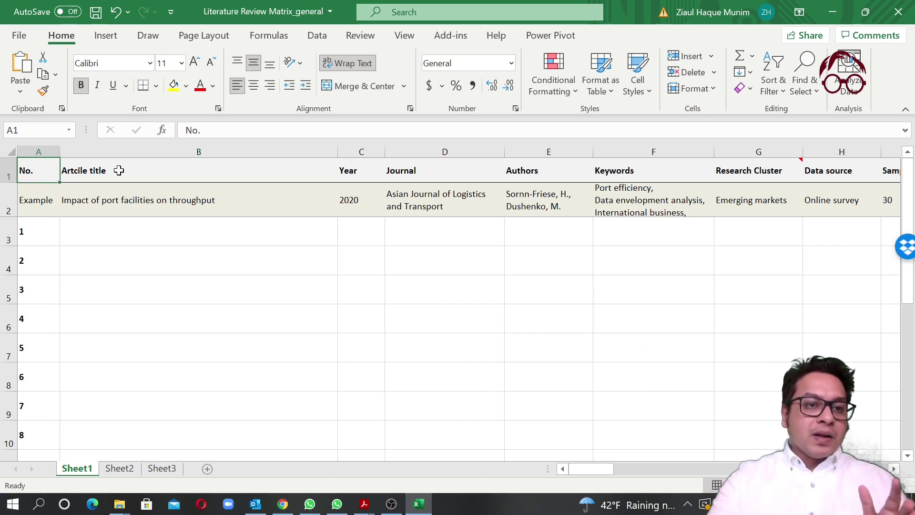
key("Down")
key("Up")
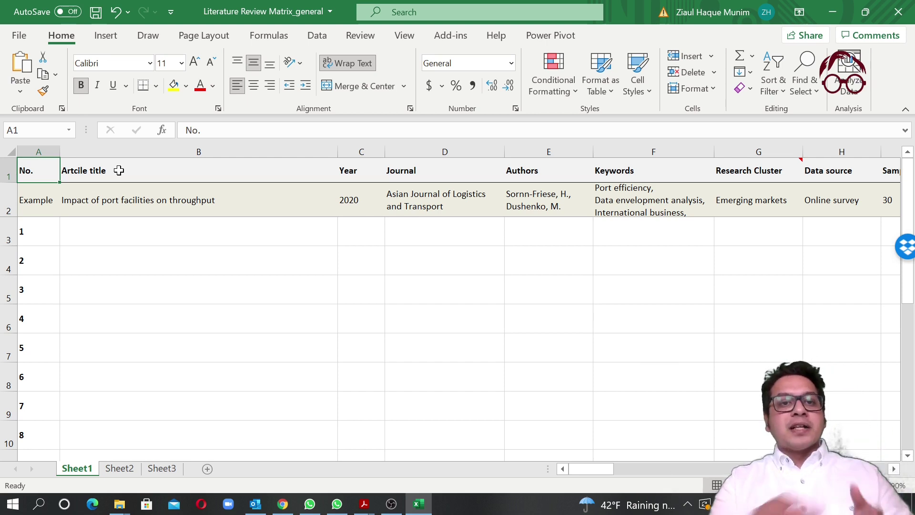
key("Down")
key("Down")
key("Down")
key("Down")
key("Down")
key("Down")
key("Down")
key("Down")
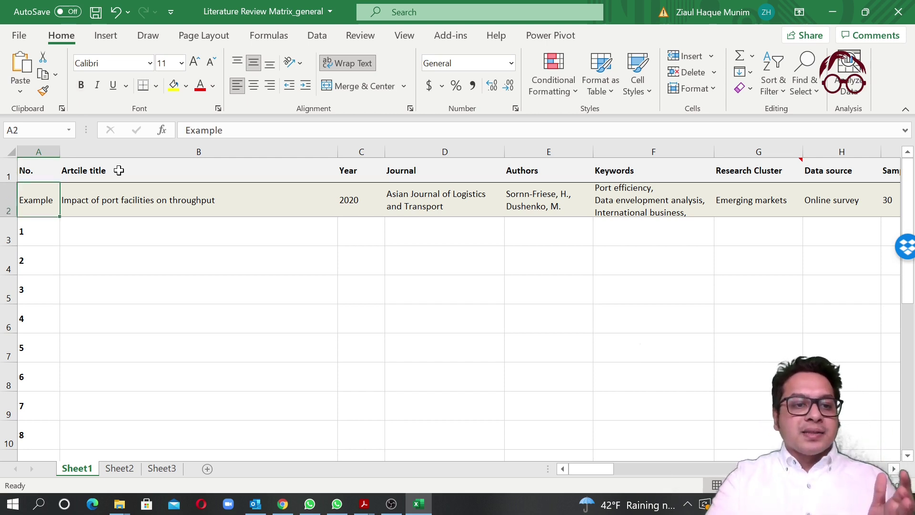
key("Up")
key("Up")
key("Up")
key("Up")
key("Up")
key("Up")
key("Up")
key("Up")
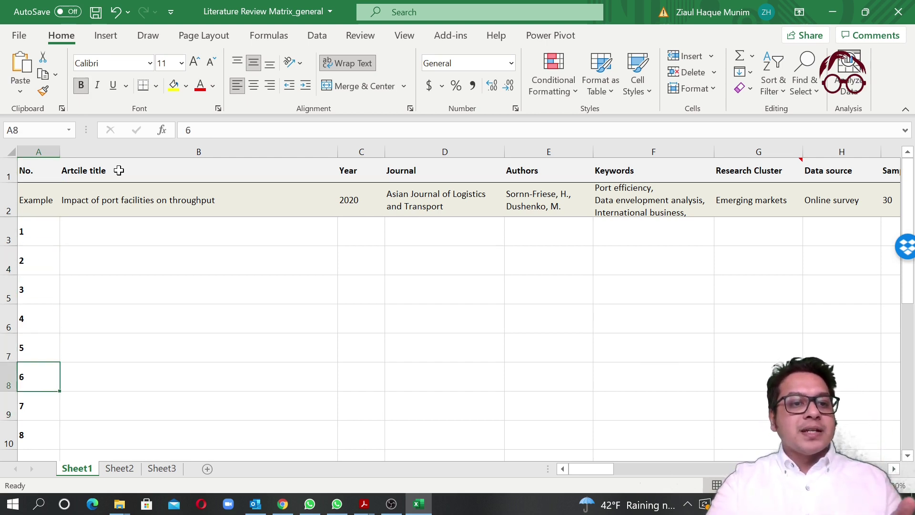
Go through the example row's article title, year, journal, authors and keywords entries one by one.
key("Right")
key("Down")
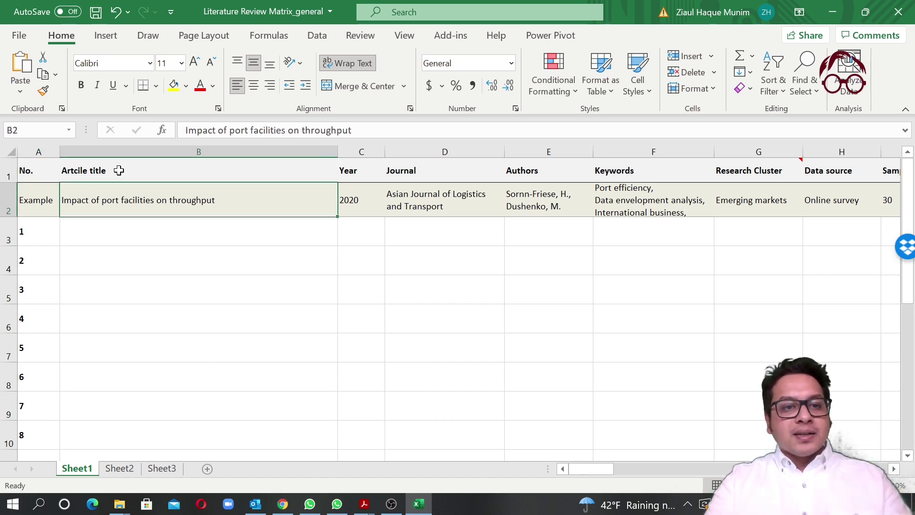
key("Right")
key("Right")
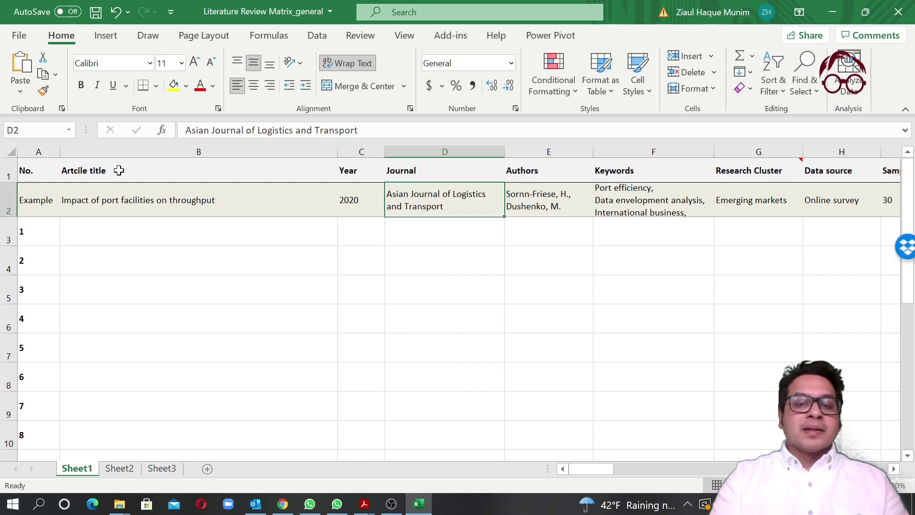
key("Right")
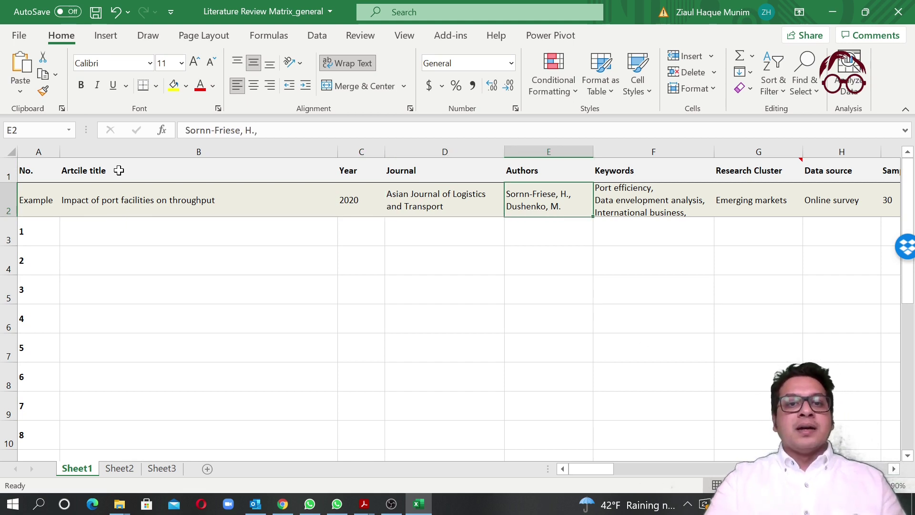
key("Right")
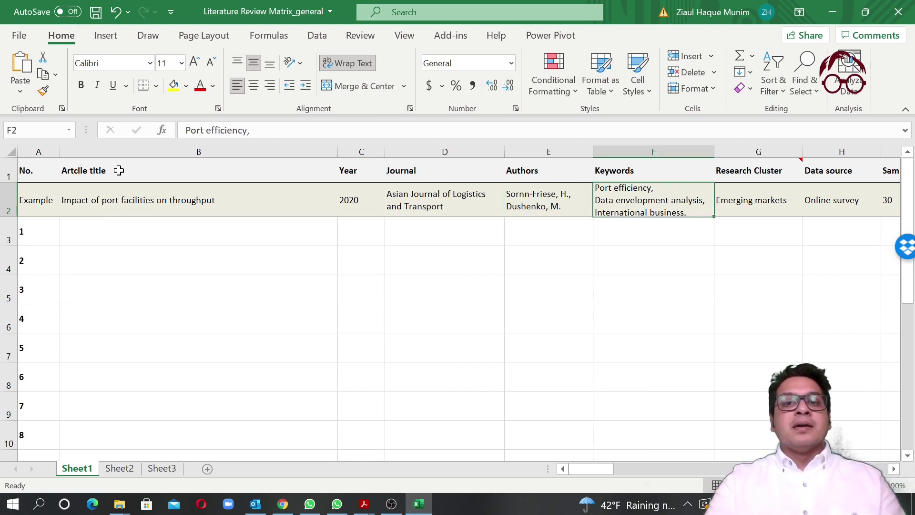
Make the example row taller so that its complete Keywords entry fits.
left_click(9, 231)
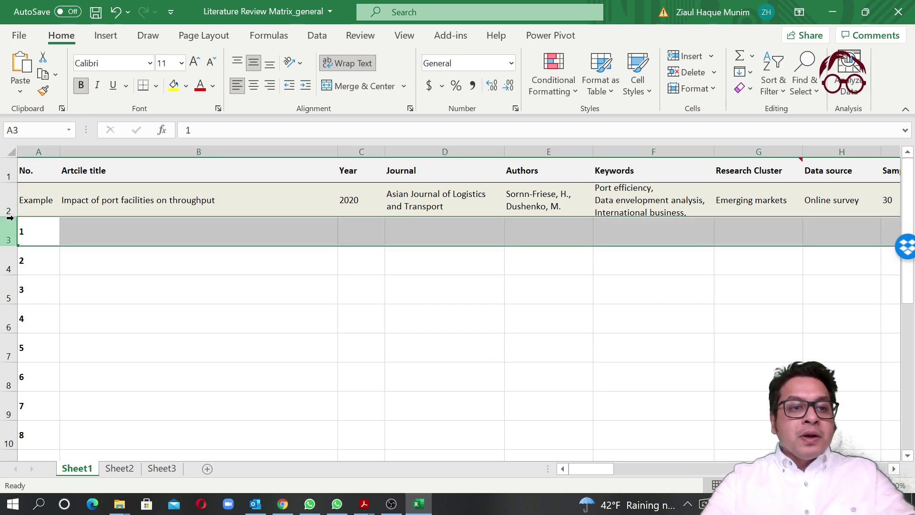
left_click_drag(13, 215, 14, 240)
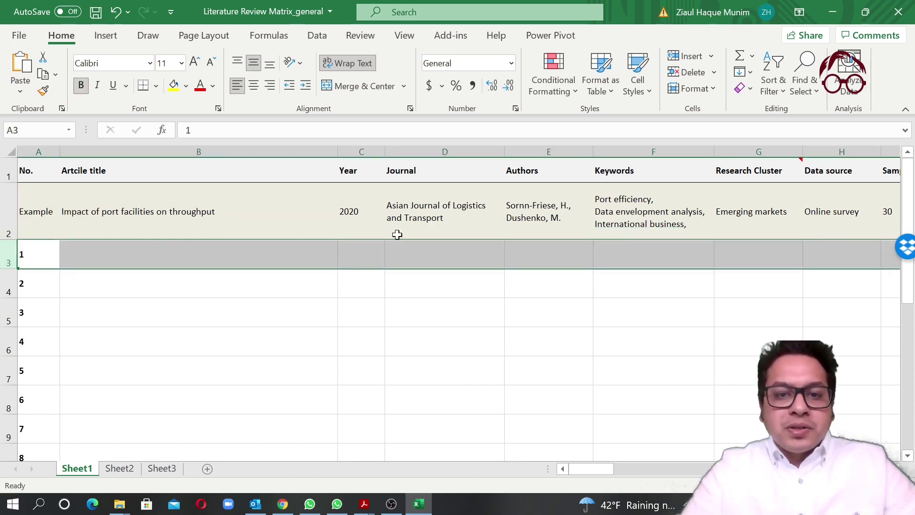
left_click(404, 212)
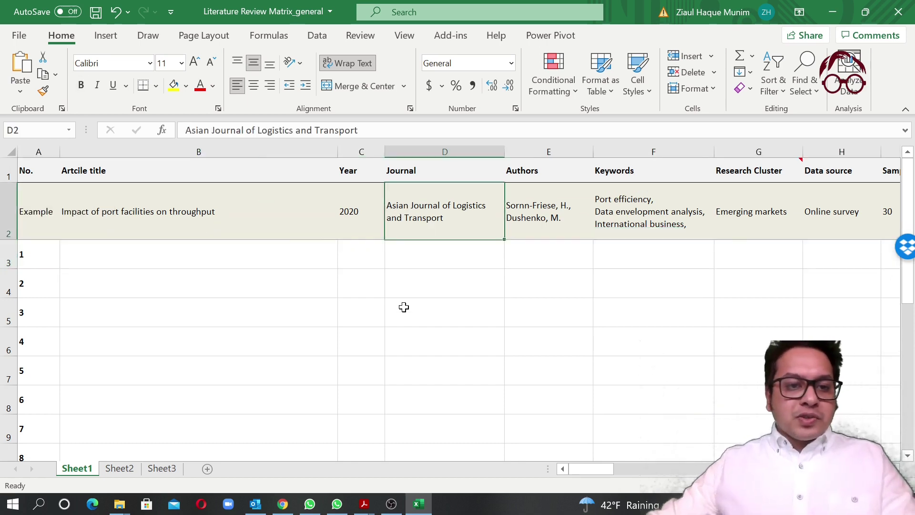
left_click(354, 503)
left_click(219, 439)
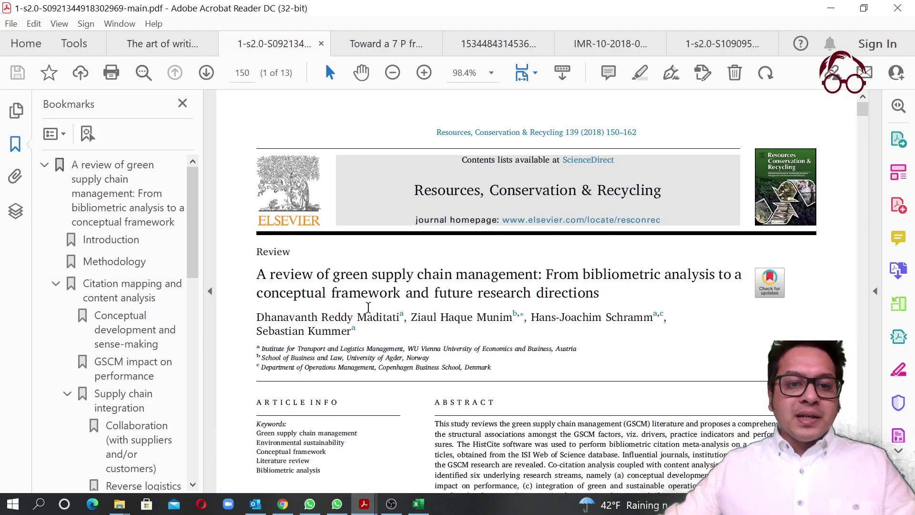
scroll(379, 244, "down", 2)
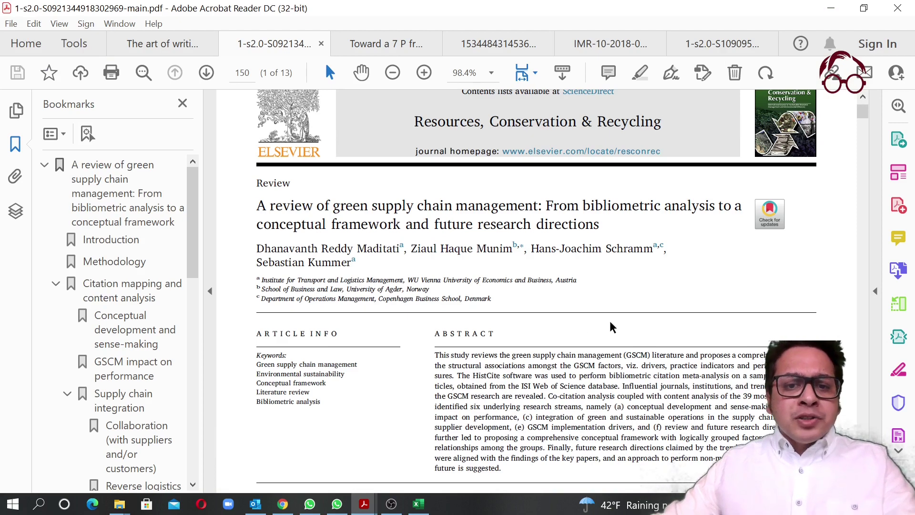
Copy the paper's full title from the PDF in Acrobat Reader into article title cell B3 of the Excel matrix.
key("alt+Tab")
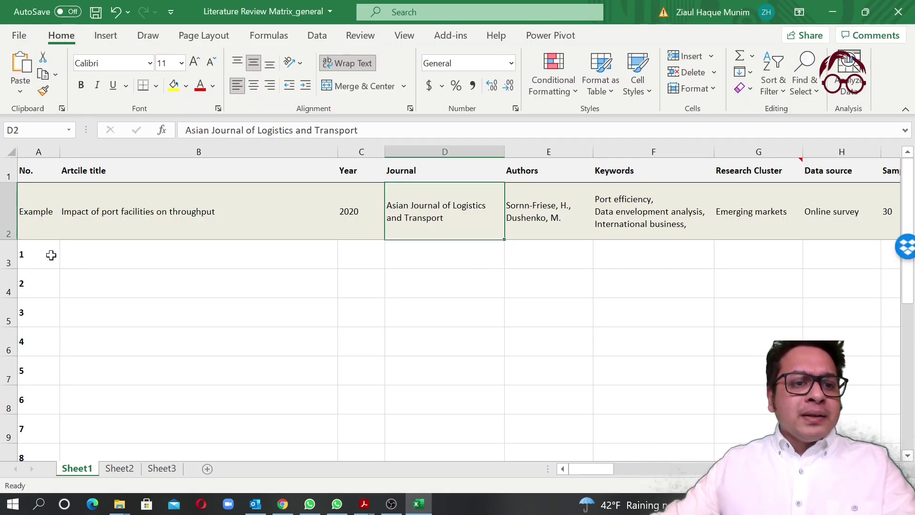
left_click(111, 255)
key("alt+Tab")
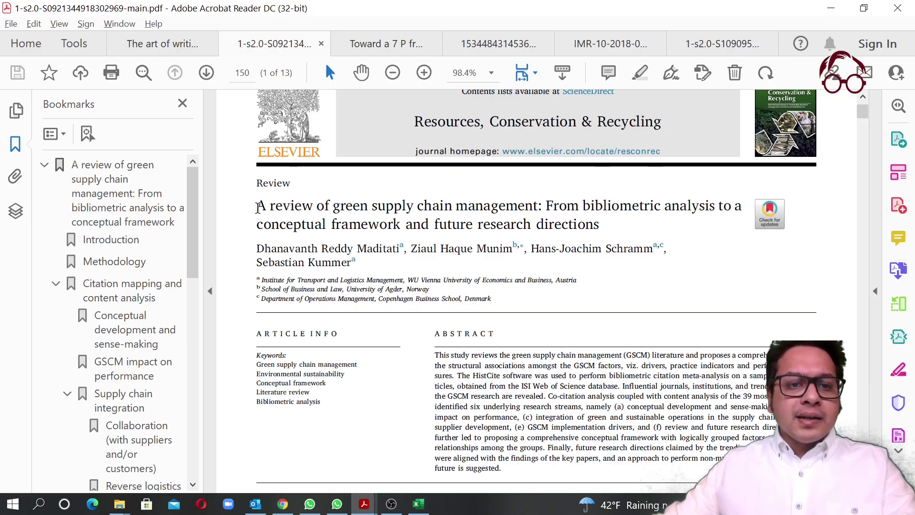
left_click_drag(257, 206, 602, 229)
right_click(591, 228)
left_click(614, 238)
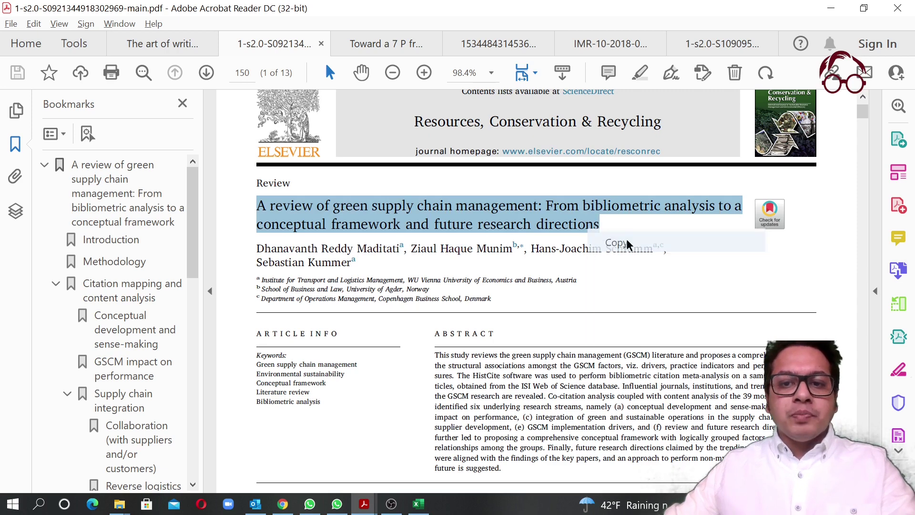
key("alt+Tab")
double_click(174, 249)
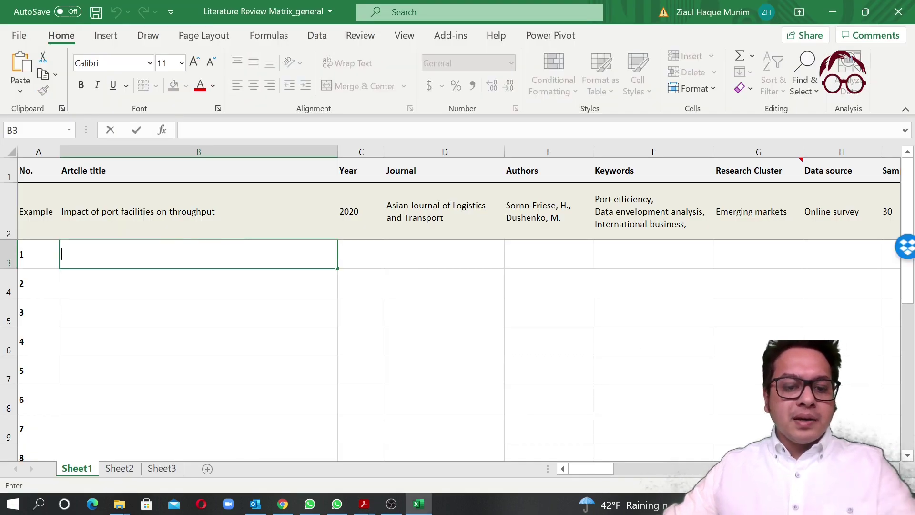
key("ctrl+v")
Check the publication year in the PDF and enter 2018 as the year in C3 of the Excel matrix.
left_click(370, 251)
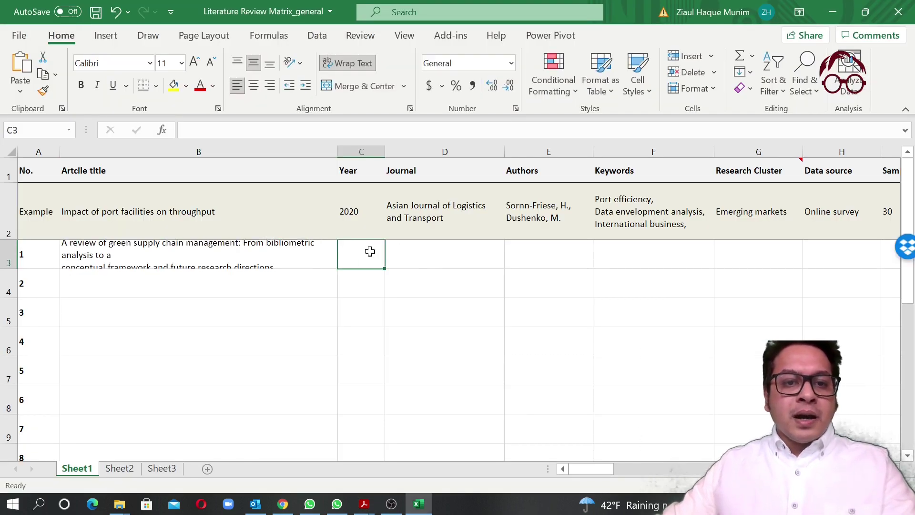
key("alt+Tab")
scroll(572, 254, "up", 2)
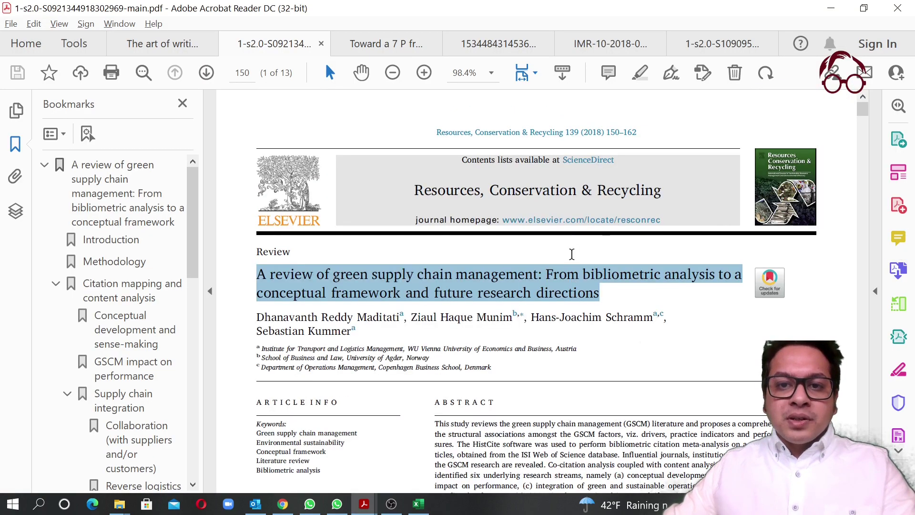
key("alt+Tab")
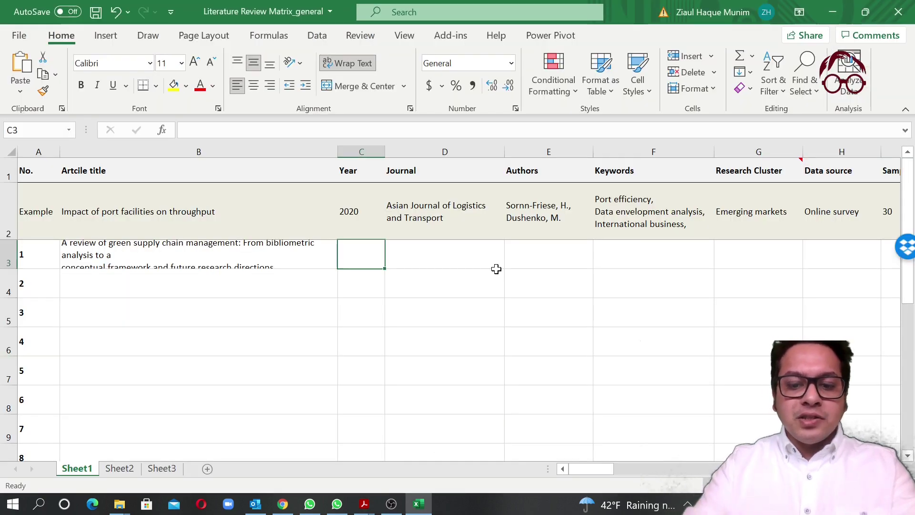
type("2018")
key("Tab")
Copy the journal name "Resources, Conservation & Recycling" from the PDF in Acrobat Reader into journal cell D3 in Excel.
key("alt+Tab")
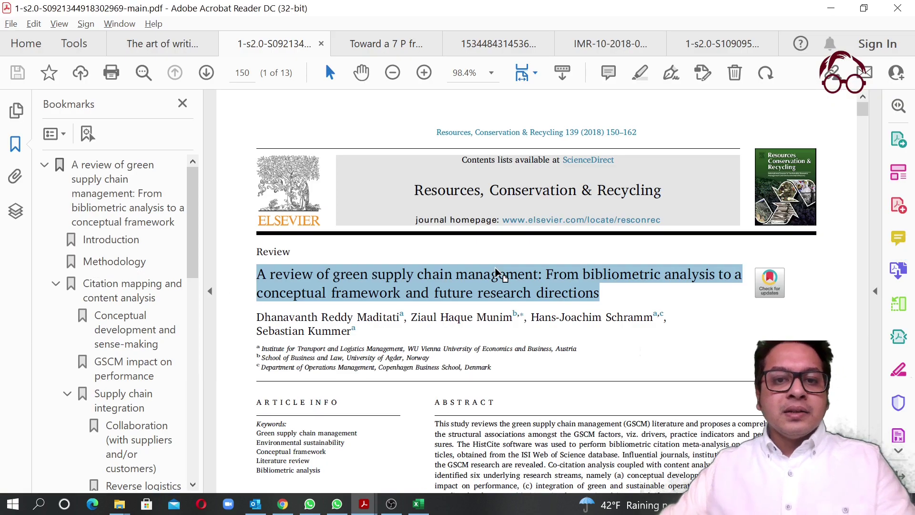
left_click_drag(414, 190, 660, 191)
right_click(646, 191)
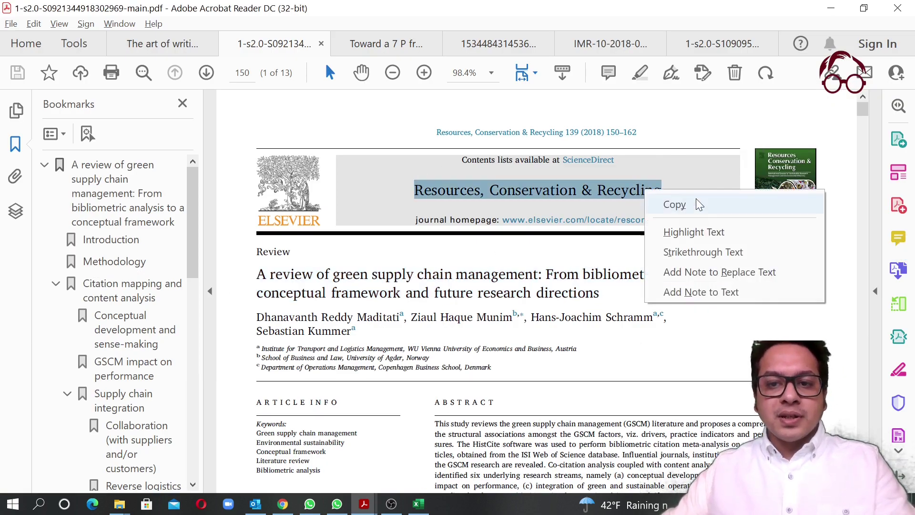
left_click(699, 204)
key("alt+Tab")
double_click(396, 260)
key("ctrl+v")
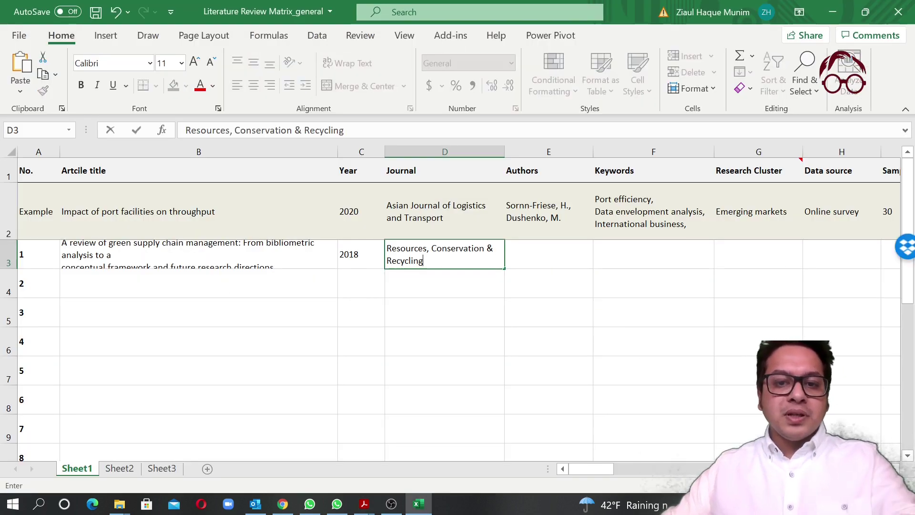
key("Tab")
Copy the complete list of author names from the PDF in Acrobat Reader into authors cell E3 in Excel.
key("alt+Tab")
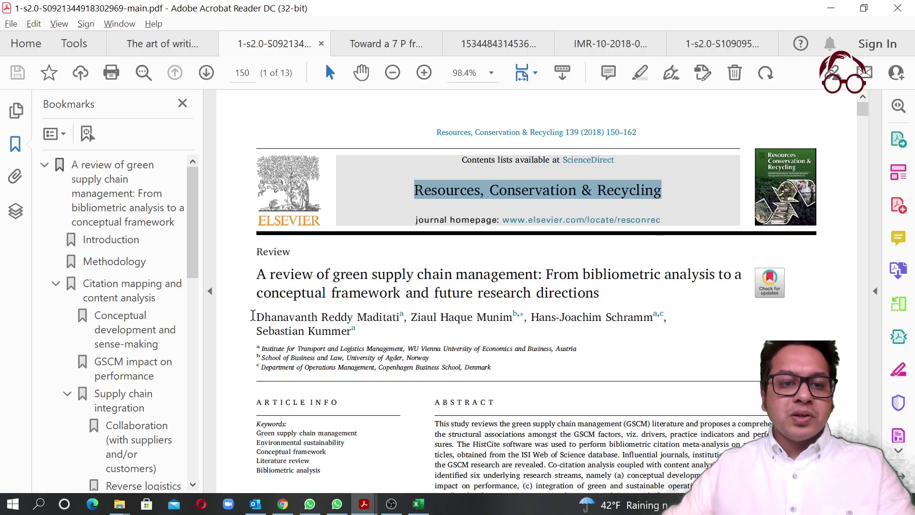
left_click_drag(253, 316, 358, 332)
right_click(307, 325)
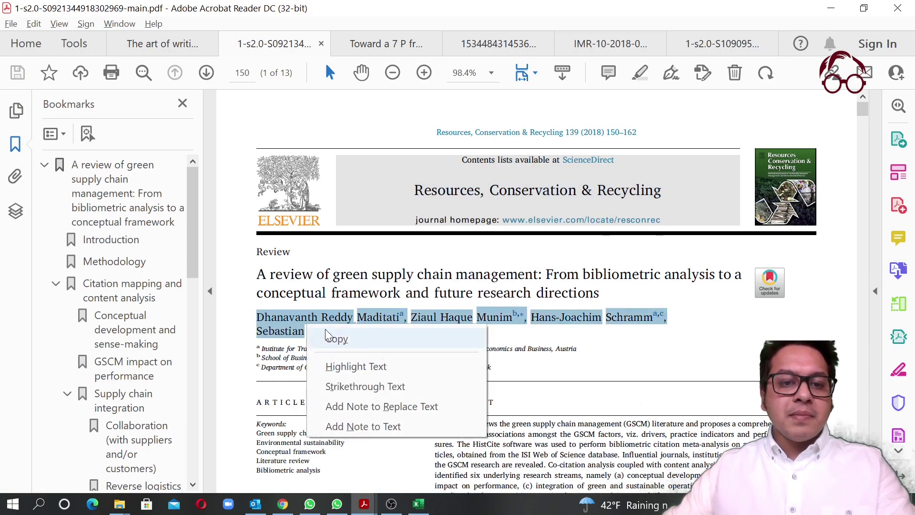
left_click(328, 335)
key("alt+Tab")
double_click(529, 259)
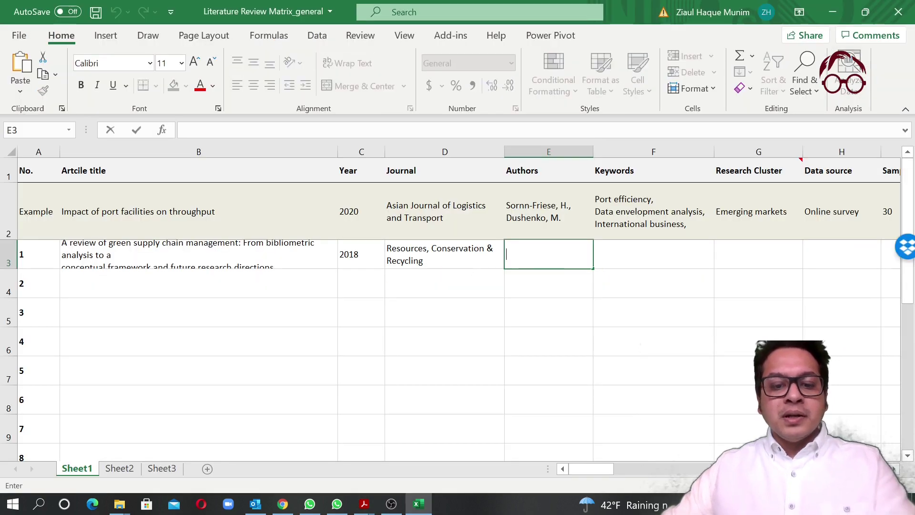
key("ctrl+v")
left_click(639, 250)
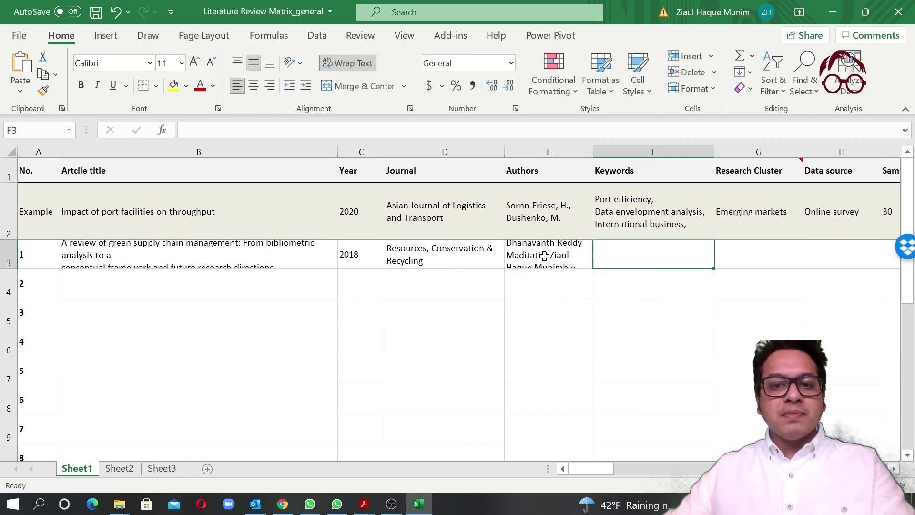
Make row 3 taller to fit the article title and remove the line break before "conceptual" in B3.
left_click_drag(11, 269, 14, 280)
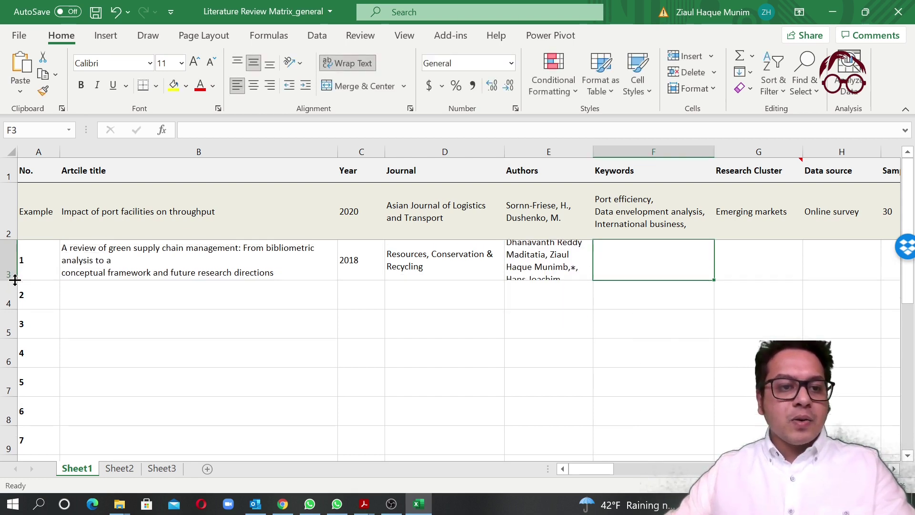
left_click(163, 264)
double_click(63, 272)
key("BackSpace")
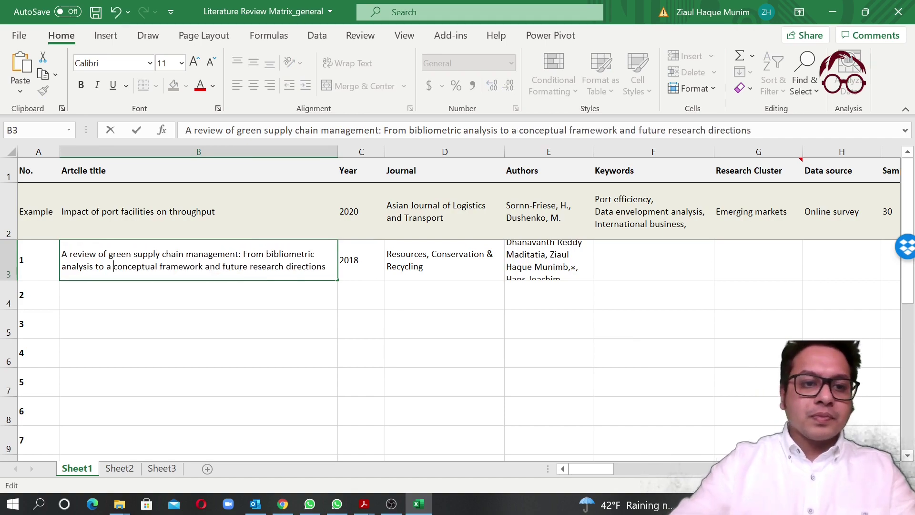
key("Return")
Copy the five keywords, from "Green supply chain management" to "Bibliometric analysis", from the PDF in Acrobat Reader into F3 in Excel.
left_click(651, 265)
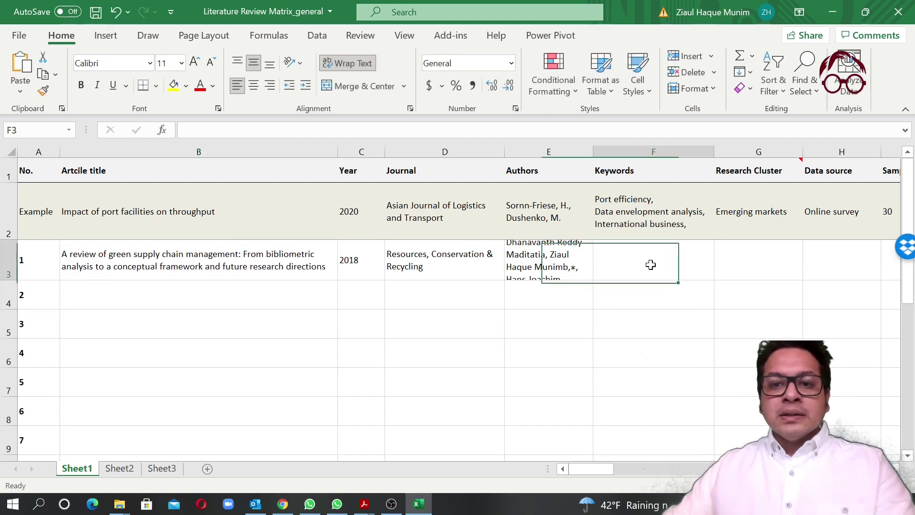
key("alt+Tab")
scroll(298, 371, "down", 5)
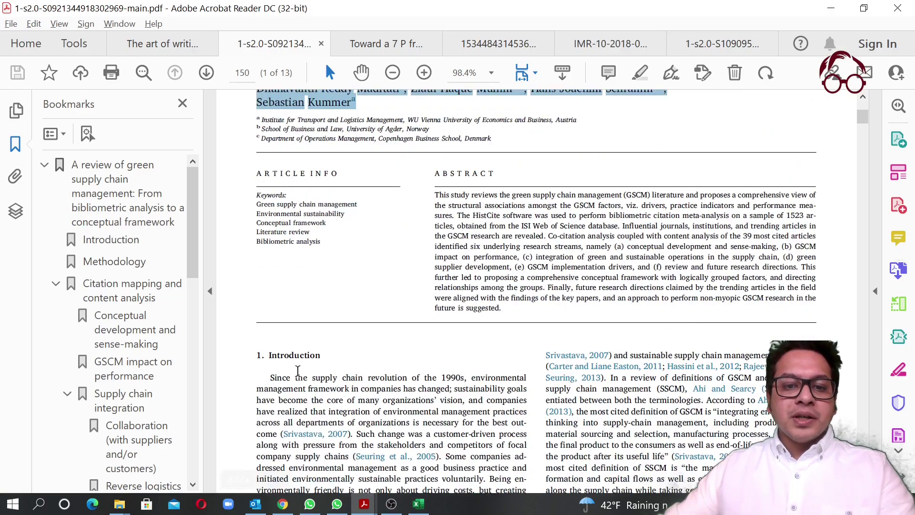
scroll(297, 371, "down", 1)
left_click_drag(257, 181, 305, 231)
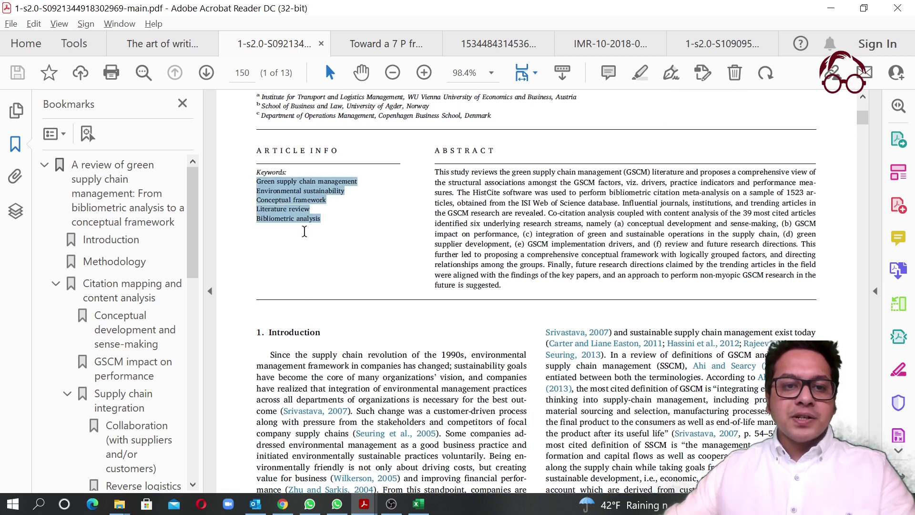
right_click(317, 228)
left_click(314, 220)
key("alt+Tab")
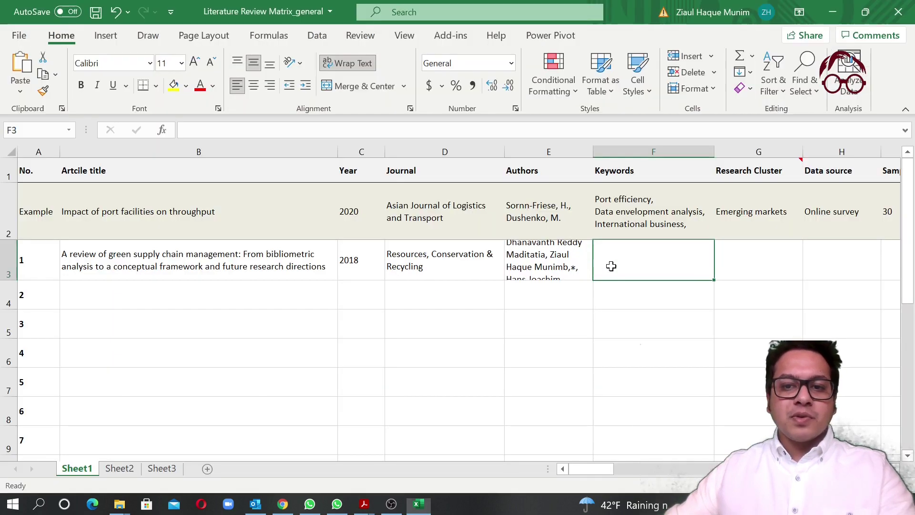
key("F2")
key("ctrl+v")
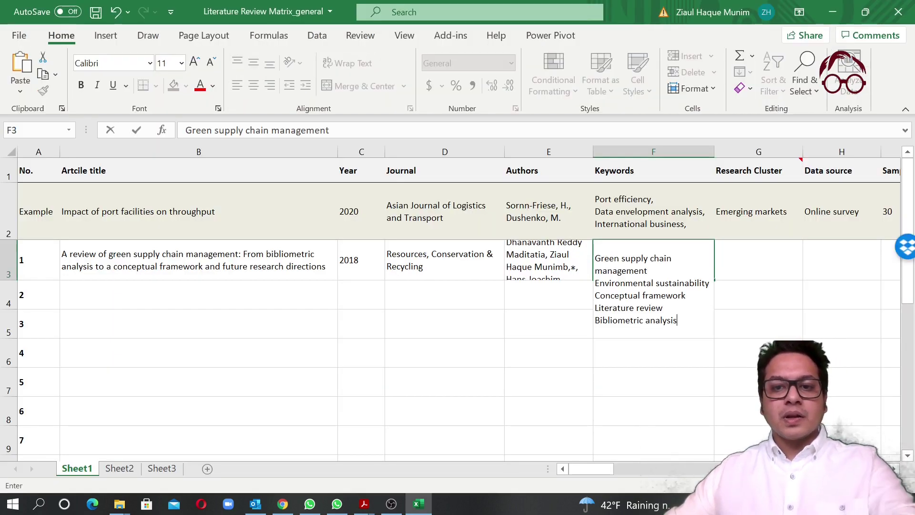
left_click(641, 359)
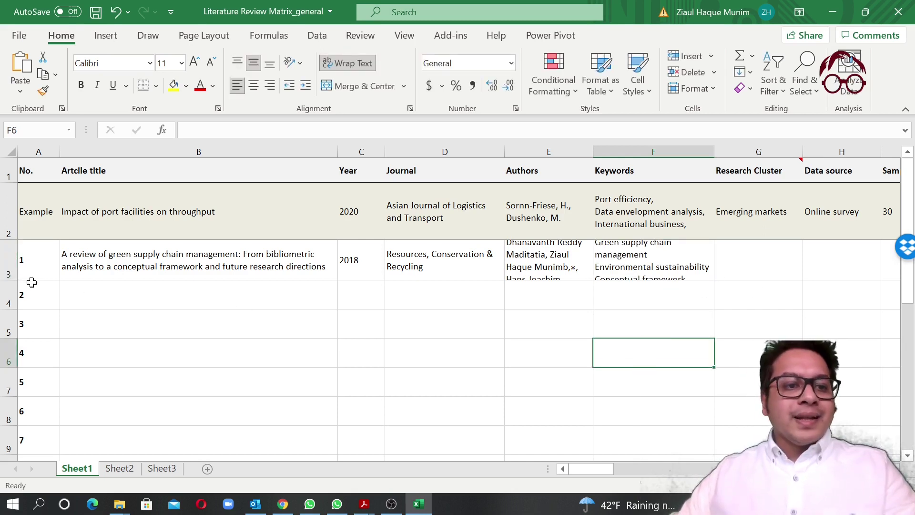
Make row 3 slightly taller and enter "Green Supply Chain" as the research cluster in G3.
left_click_drag(16, 281, 16, 290)
left_click(762, 275)
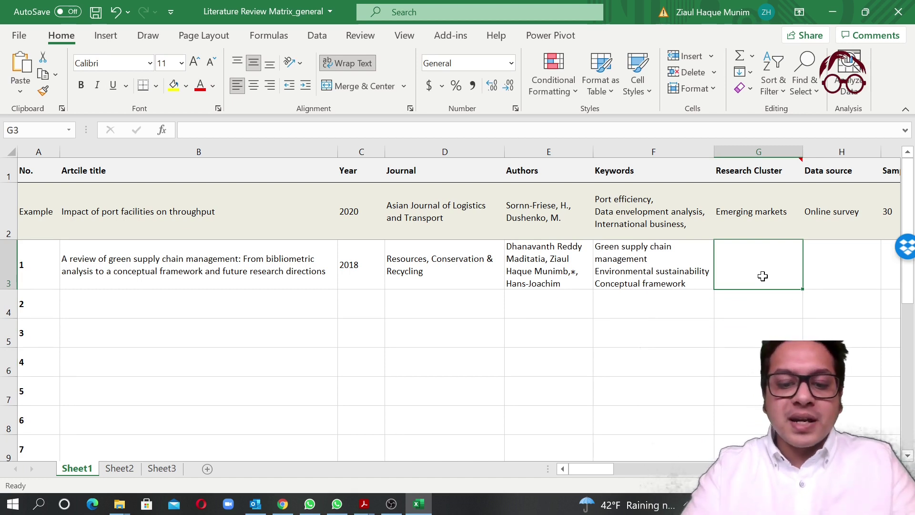
type("Green ")
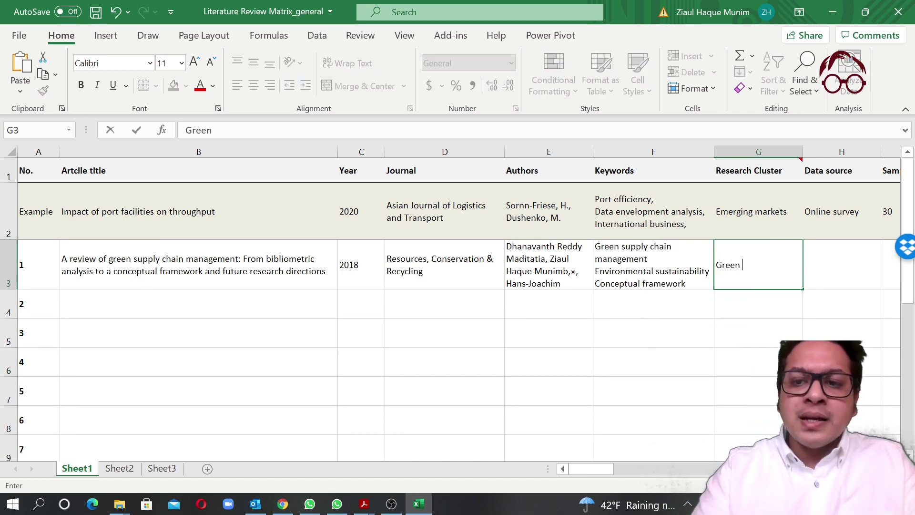
type("Supply Chain")
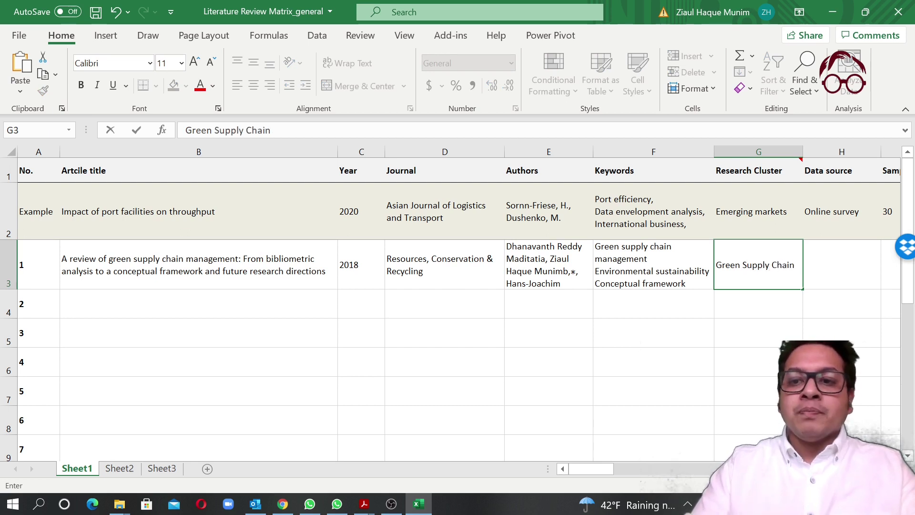
key("Tab")
scroll(762, 277, "right", 1)
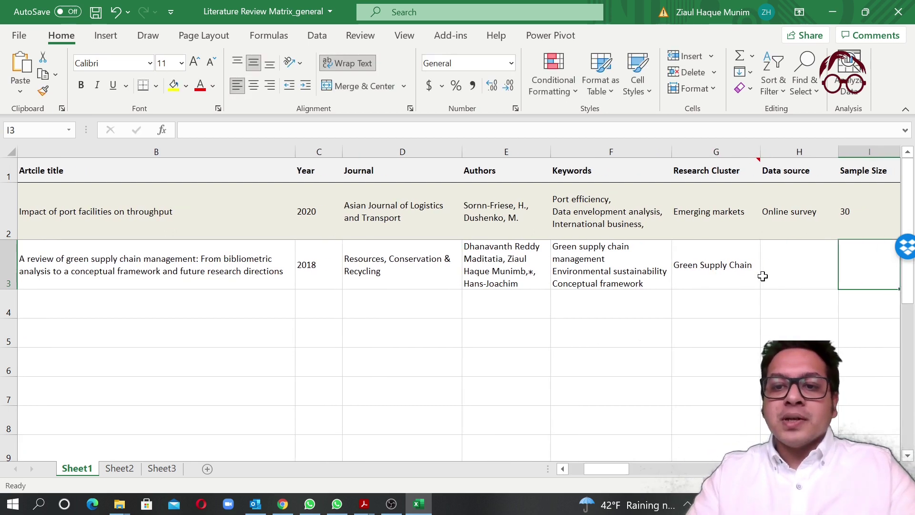
Check the paper's abstract in Acrobat Reader for the data source and enter "WOS" in H3 in Excel.
key("alt+Tab")
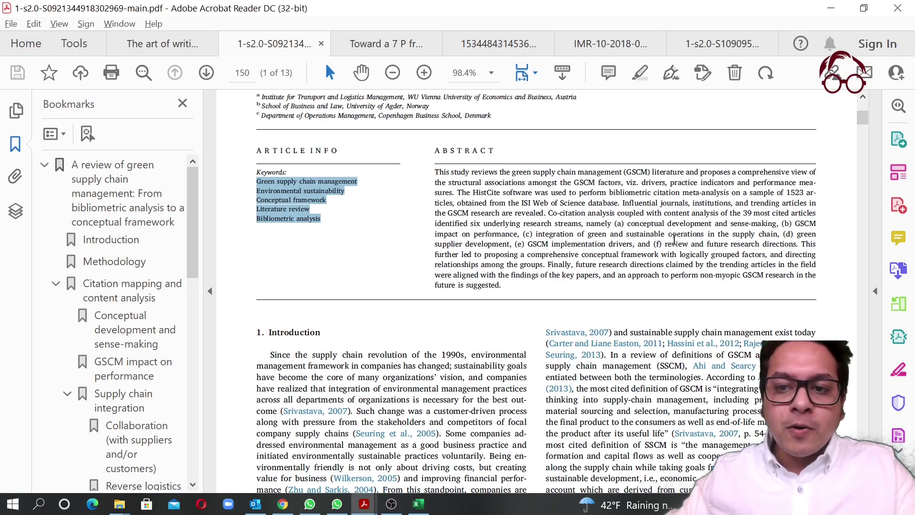
left_click(674, 238)
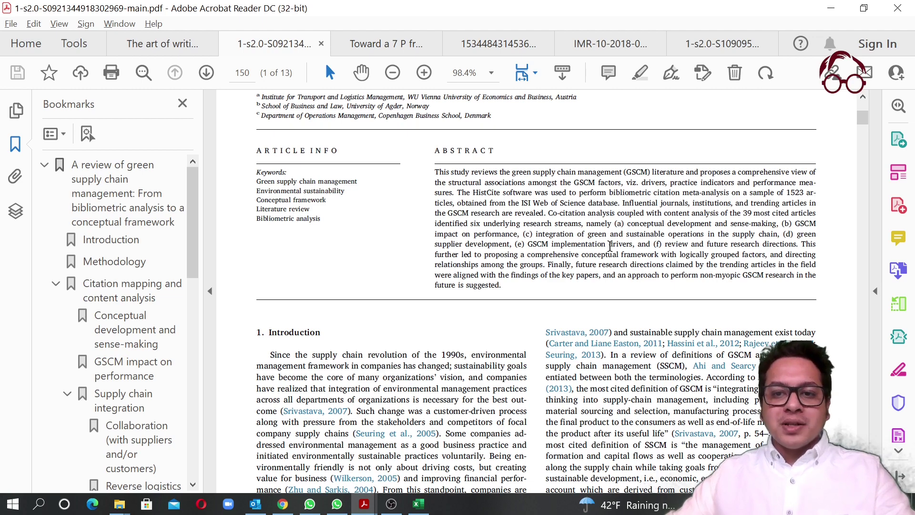
scroll(610, 245, "down", 4)
scroll(483, 252, "up", 5)
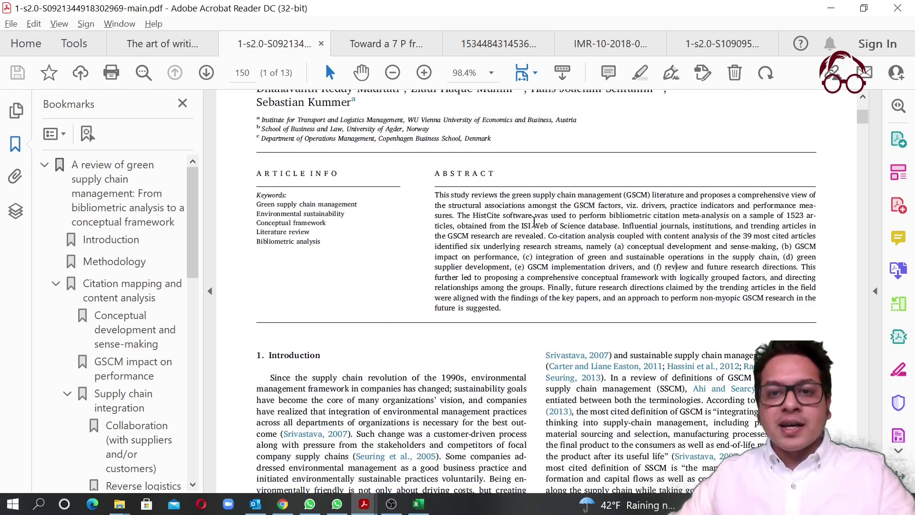
scroll(543, 243, "up", 3)
key("alt+Tab")
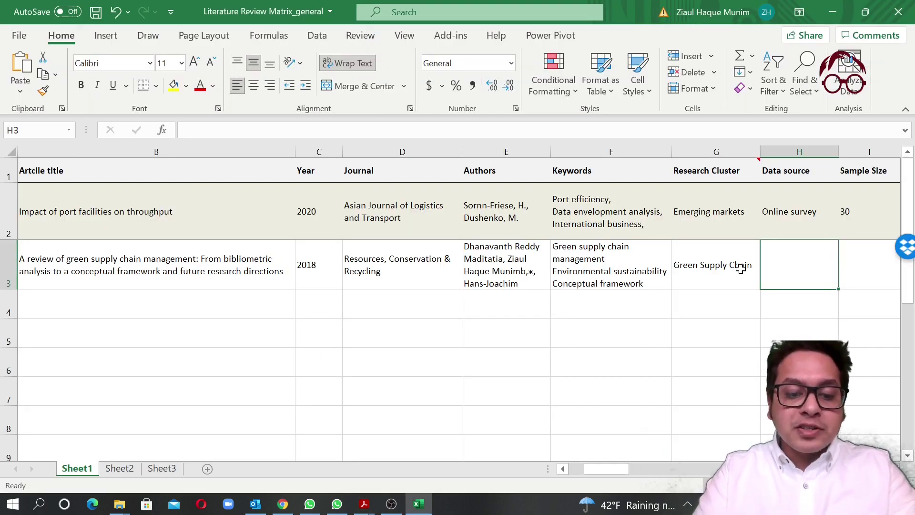
type("WOS")
key("Tab")
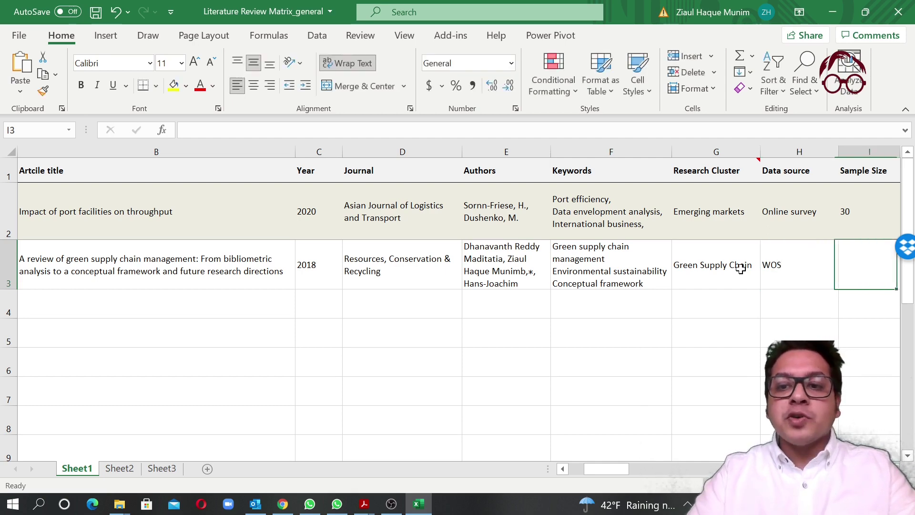
Look up the sample size in the abstract and methodology figure in Acrobat Reader and enter 1523 in I3 in Excel.
key("alt+Tab")
scroll(670, 339, "down", 2)
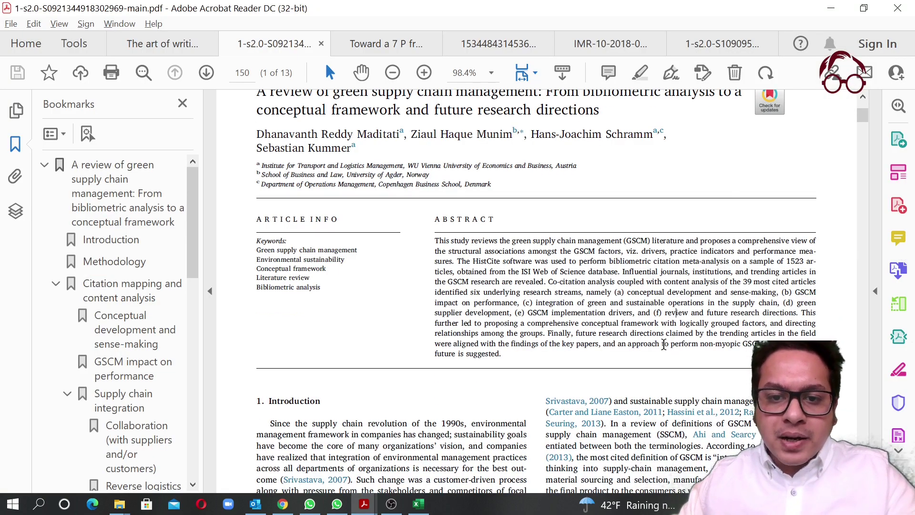
scroll(663, 343, "down", 3)
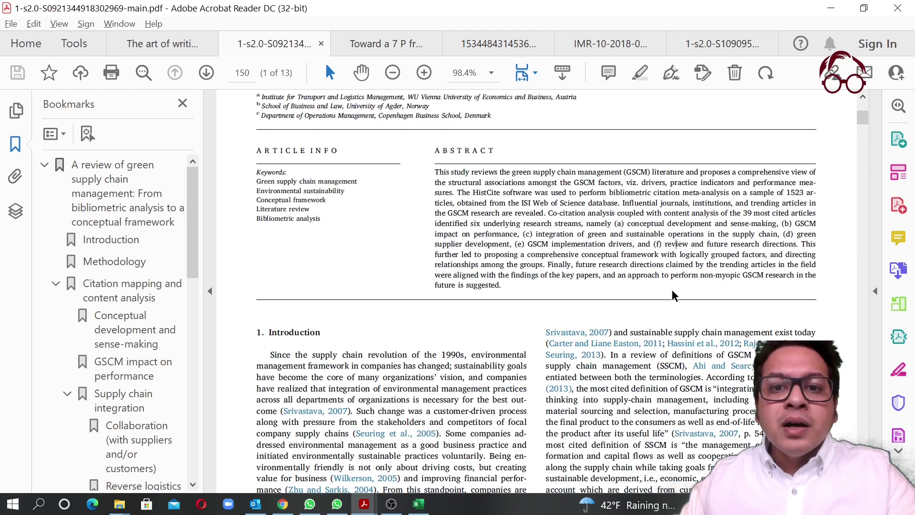
key("alt+Tab")
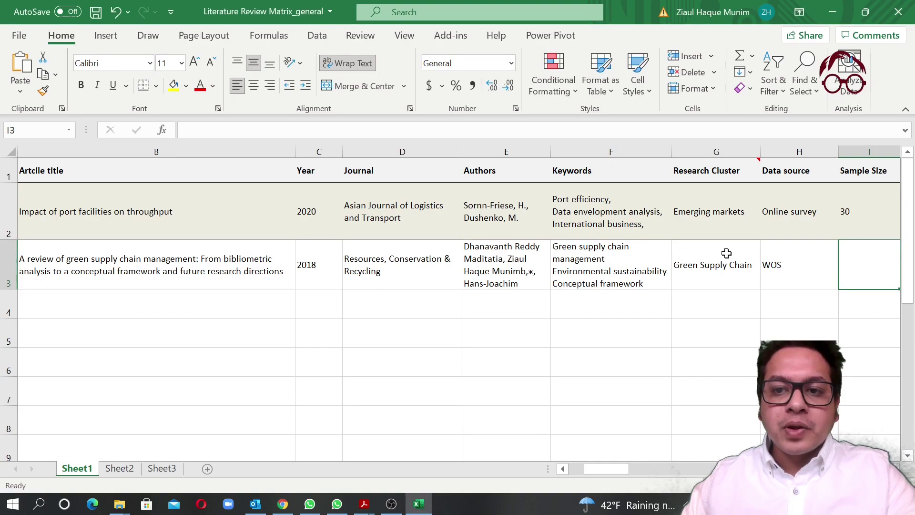
left_click(803, 276)
key("Right")
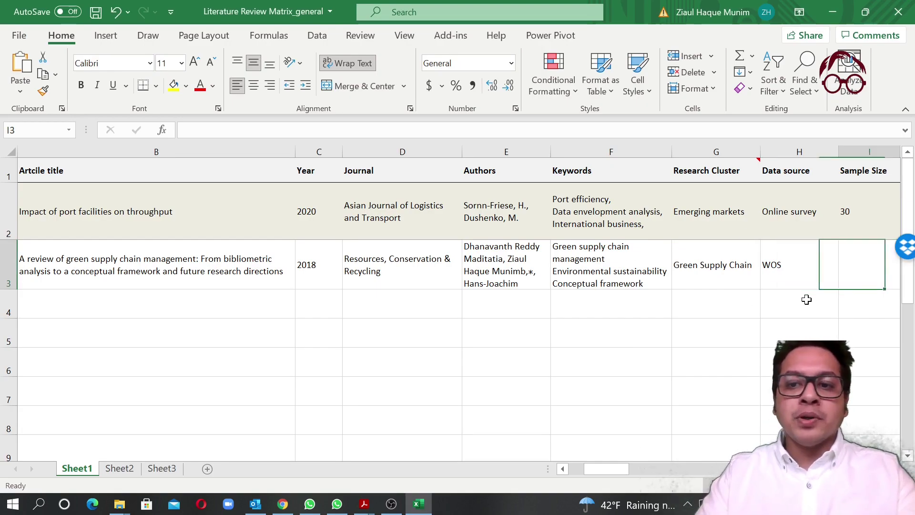
key("alt+Tab")
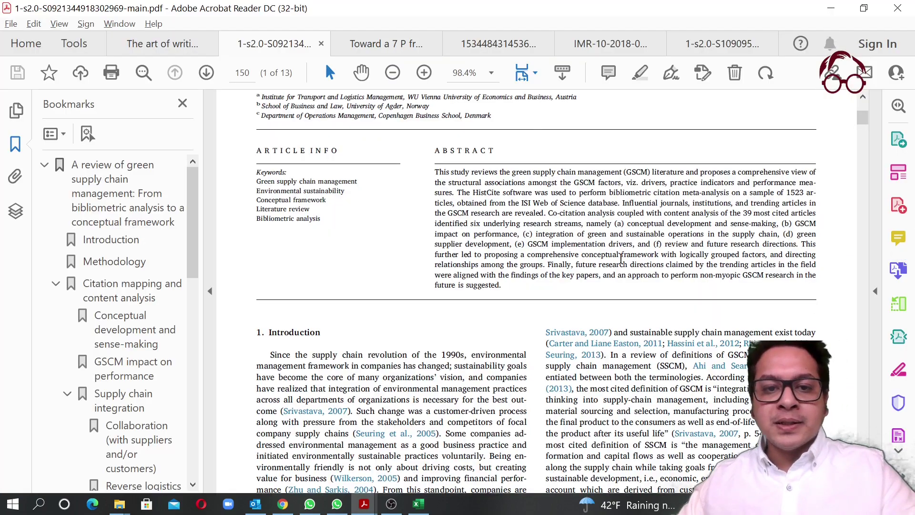
scroll(614, 265, "down", 15)
scroll(614, 264, "up", 2)
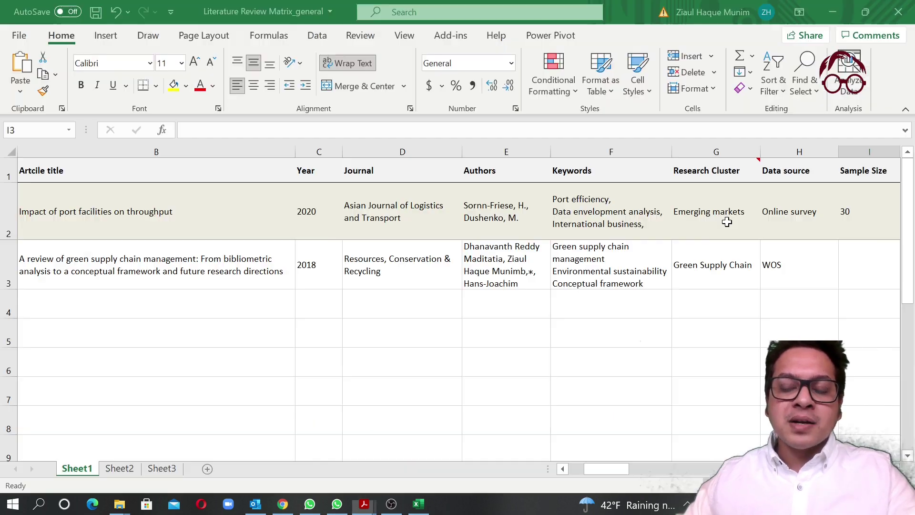
type("1523")
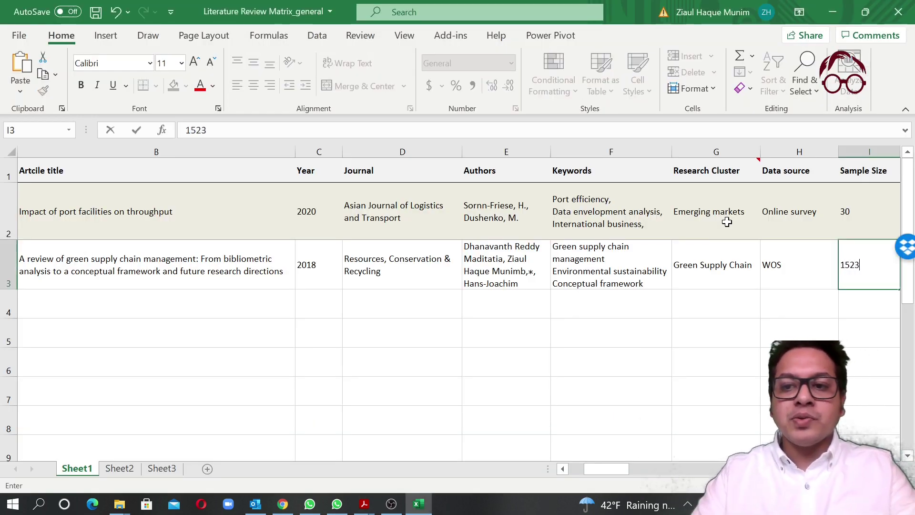
key("Tab")
Check the PDF in Acrobat Reader and enter "NA" for both country in focus (J3) and industry in focus (K3) in Excel.
key("alt+Tab")
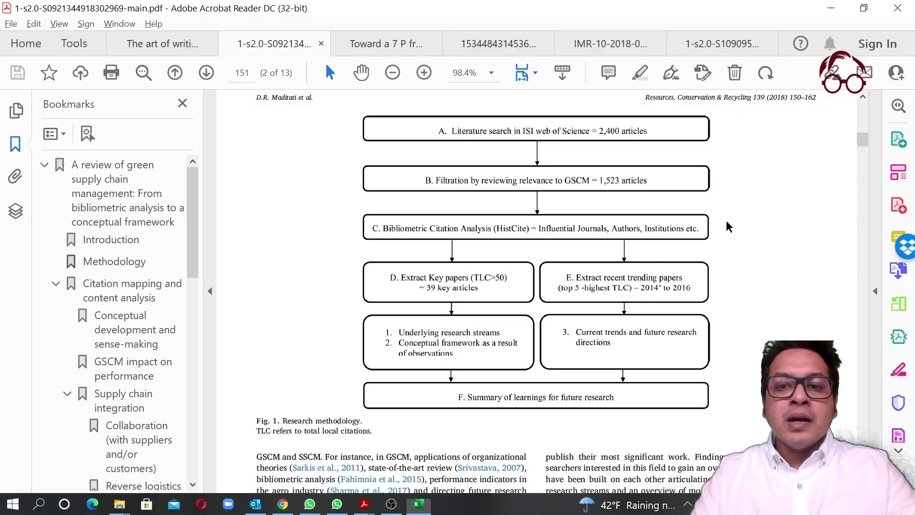
key("alt+Tab")
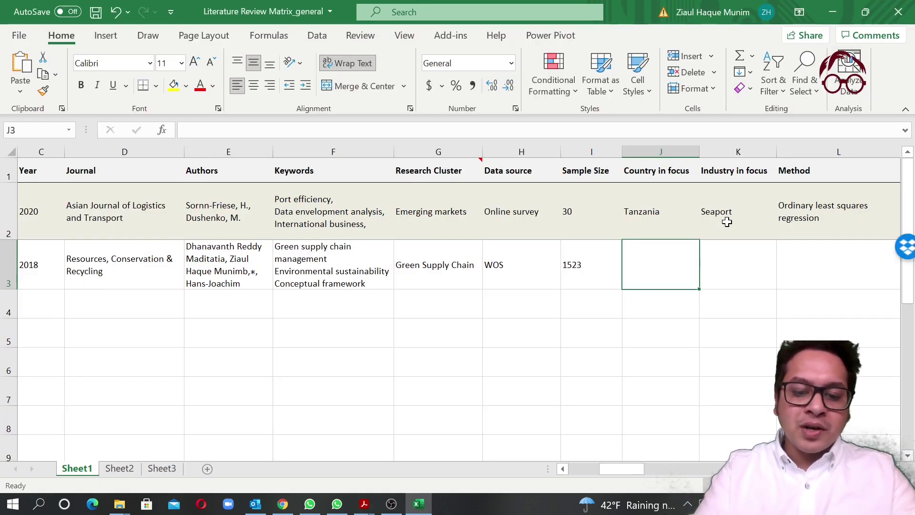
type("NA")
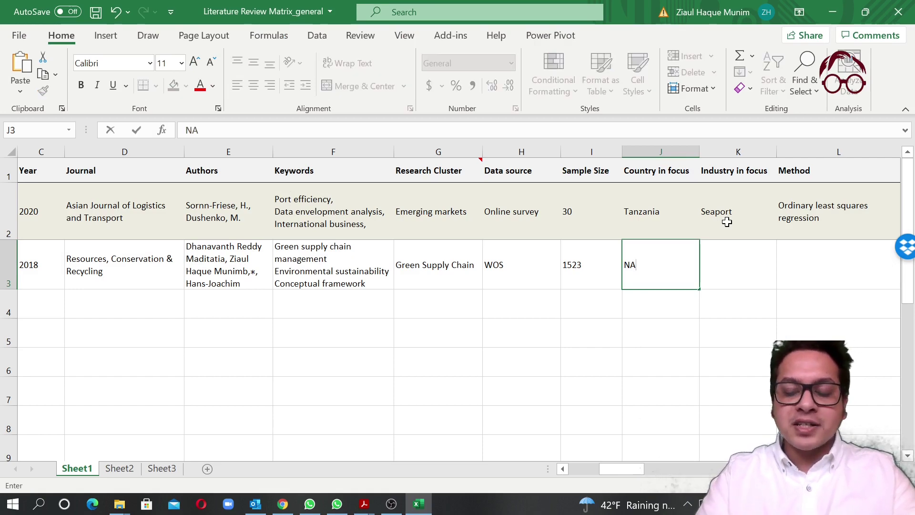
key("Tab")
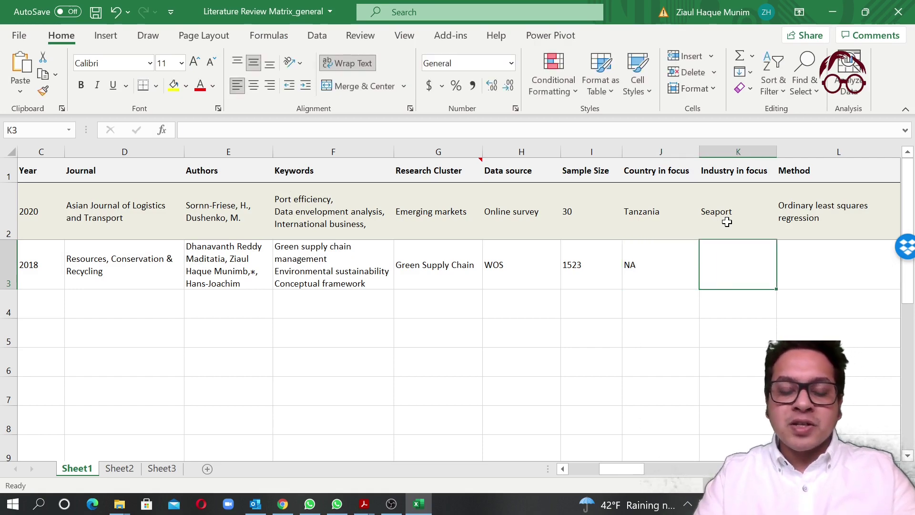
key("alt+Tab")
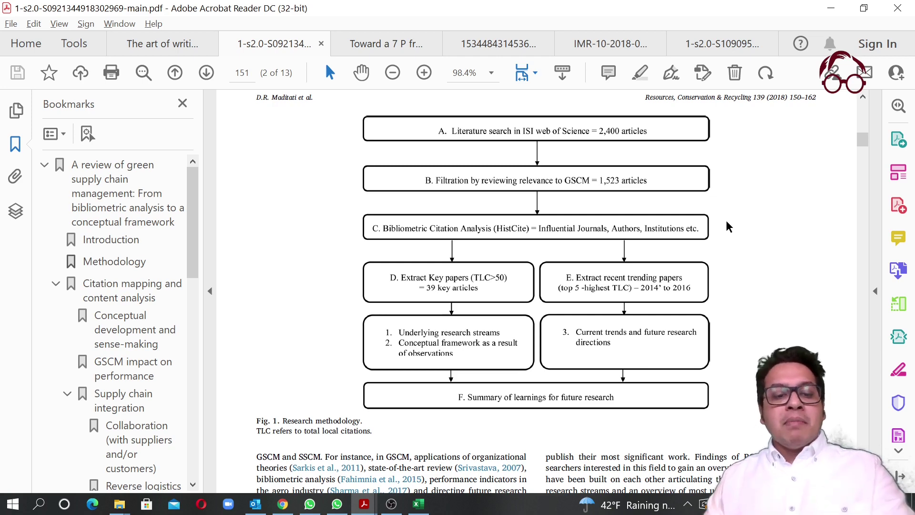
key("alt+Tab")
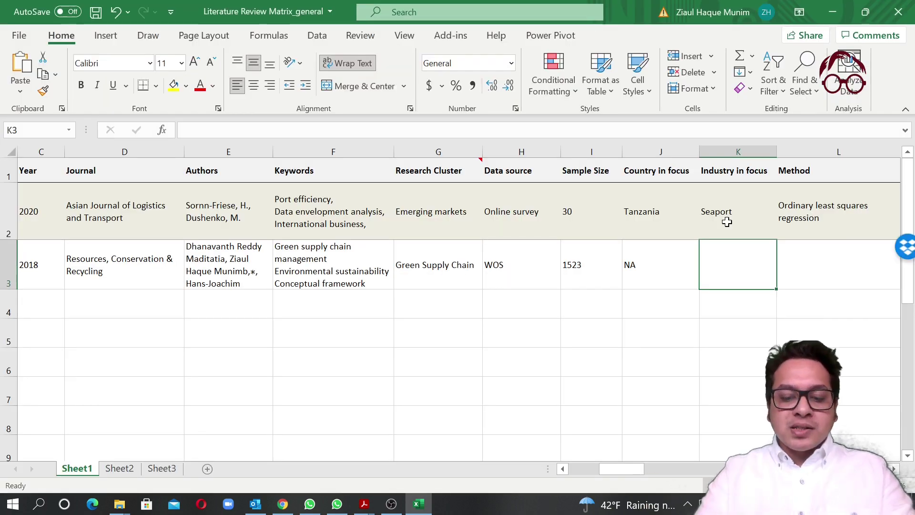
type("NA")
key("Tab")
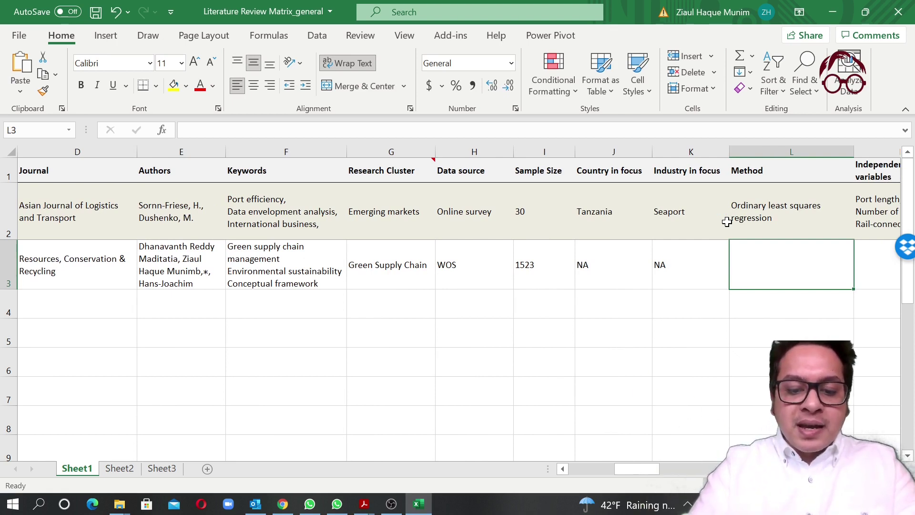
type("Bibliom")
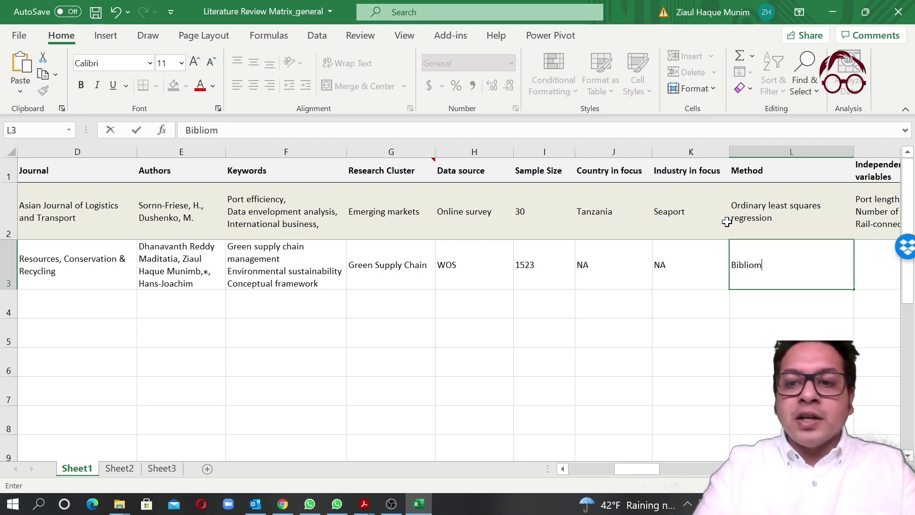
key("BackSpace")
key("BackSpace")
key("BackSpace")
key("BackSpace")
key("BackSpace")
key("BackSpace")
key("BackSpace")
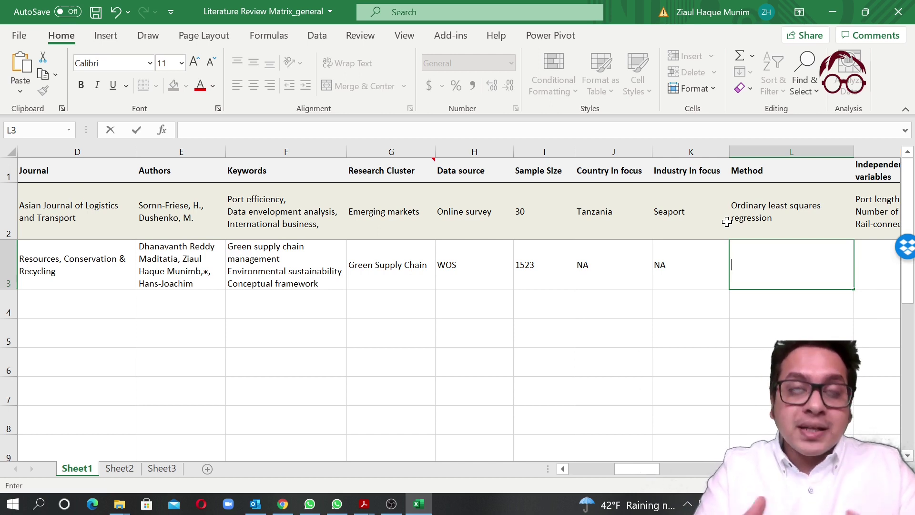
Enter "Hybrid review" as the method in L3.
type("H")
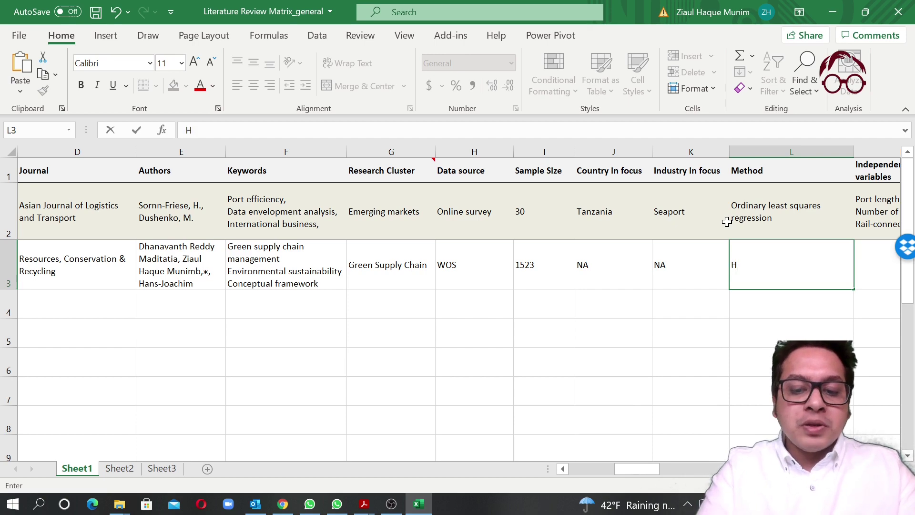
type("ybri")
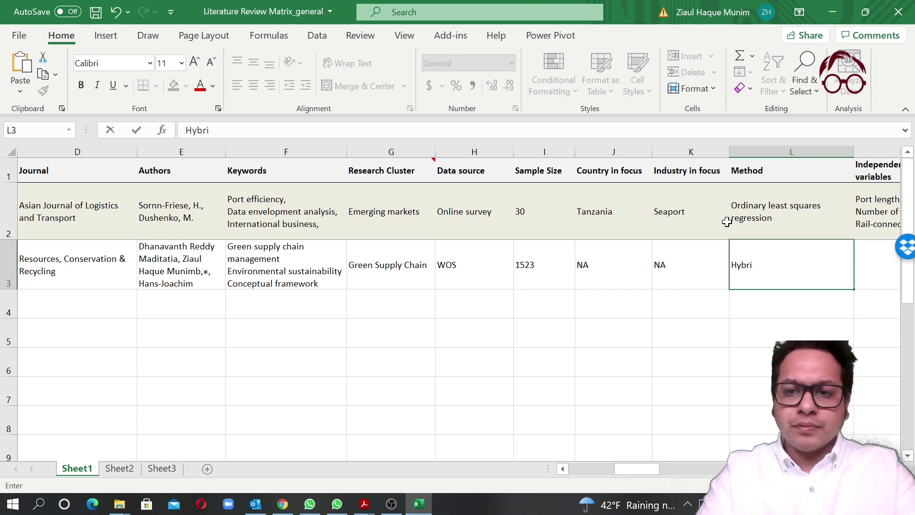
type("d review")
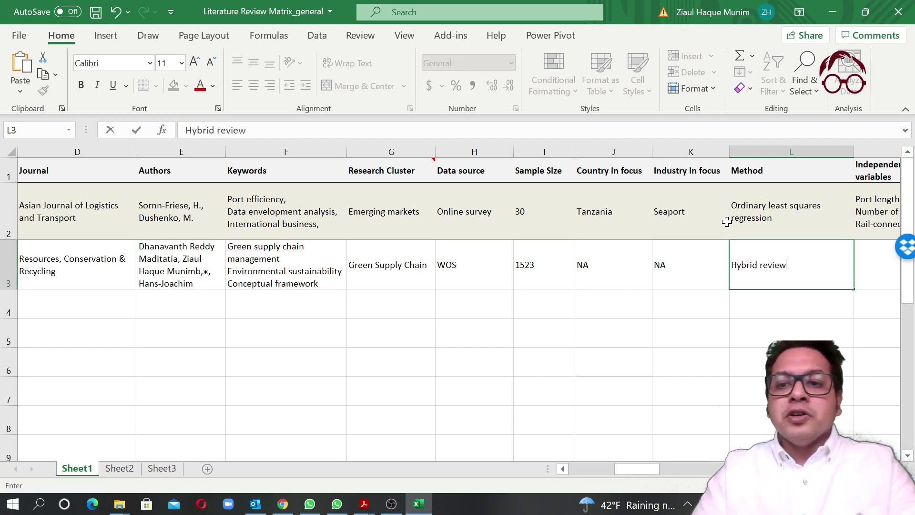
key("Tab")
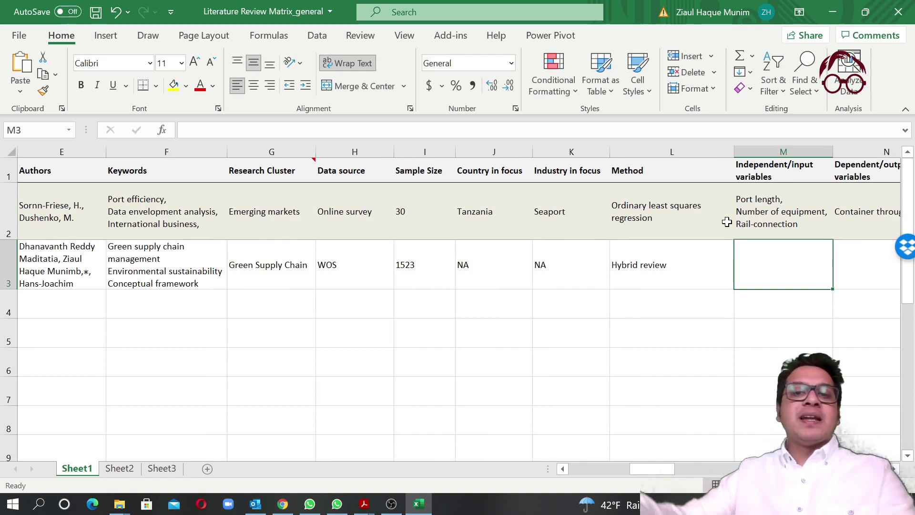
Examine the paper's Methodology section in Acrobat Reader and compare it with the method entry in L3 in Excel.
key("alt+Tab")
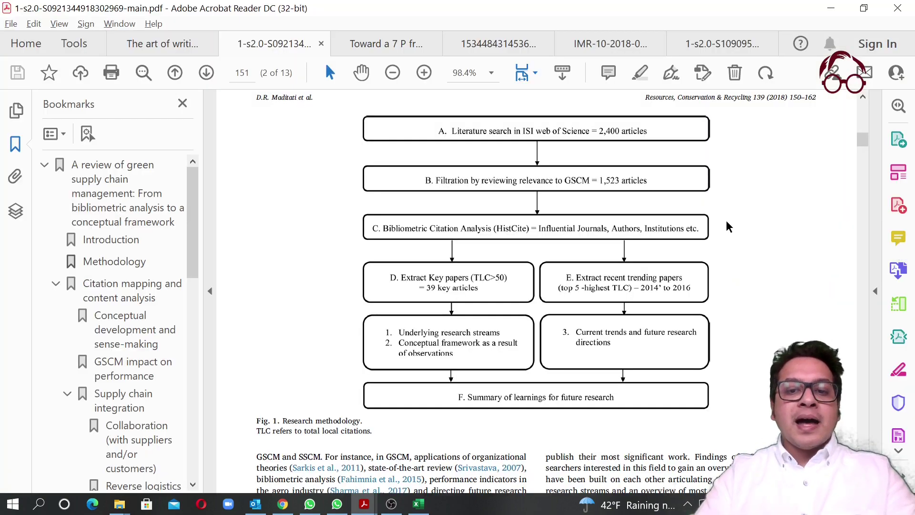
scroll(727, 226, "down", 3)
scroll(728, 227, "down", 3)
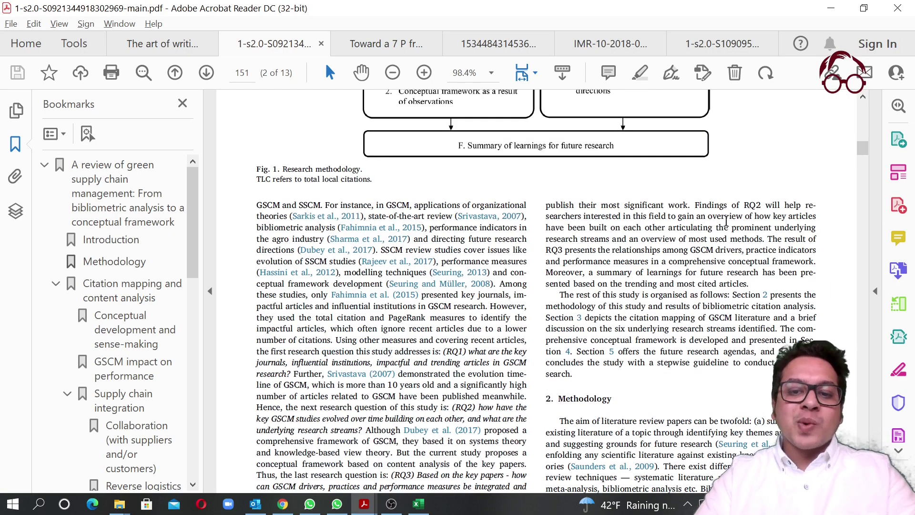
scroll(726, 220, "down", 6)
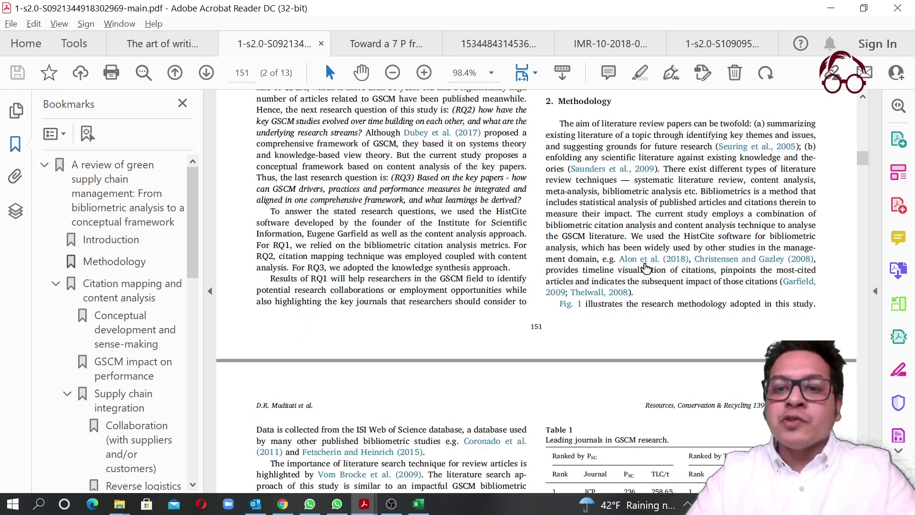
scroll(776, 242, "down", 1)
key("alt+Tab")
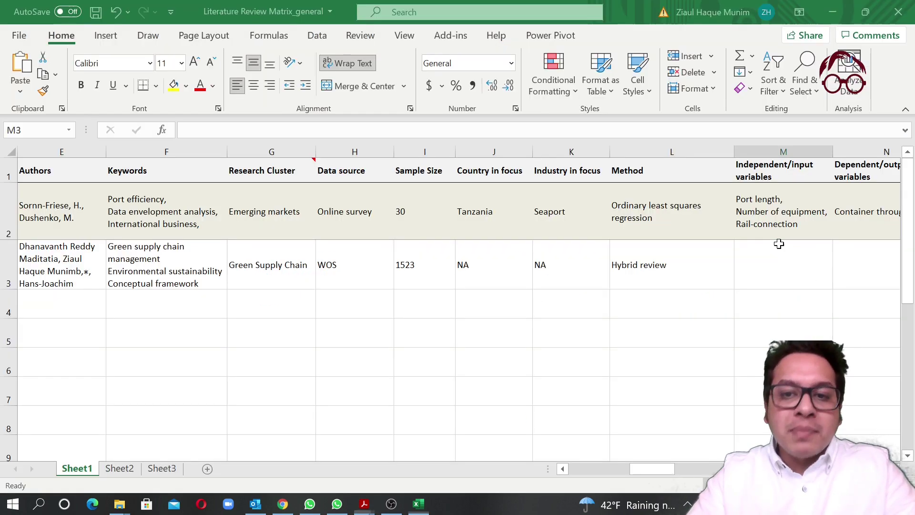
left_click(697, 271)
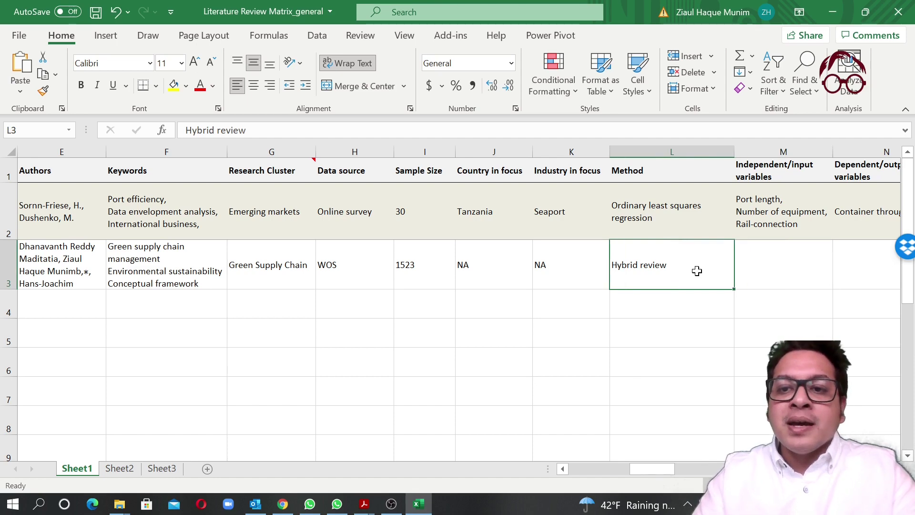
key("Tab")
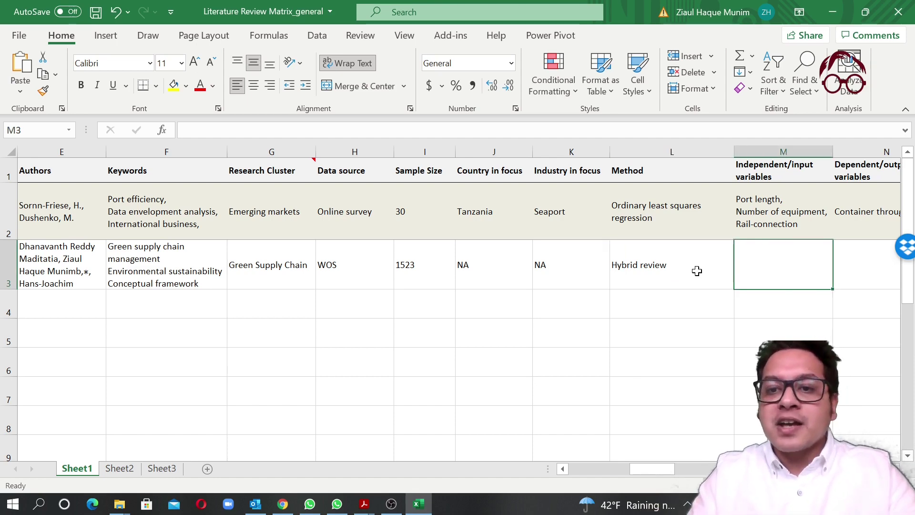
Enter "NA" for the independent/input variables in M3 and the dependent/output variables in N3.
scroll(697, 271, "right", 2)
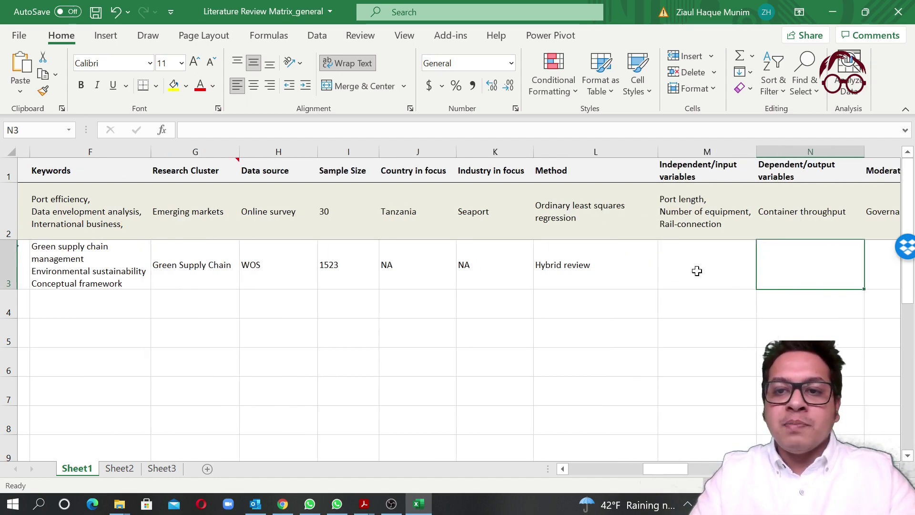
type("NA")
key("Tab")
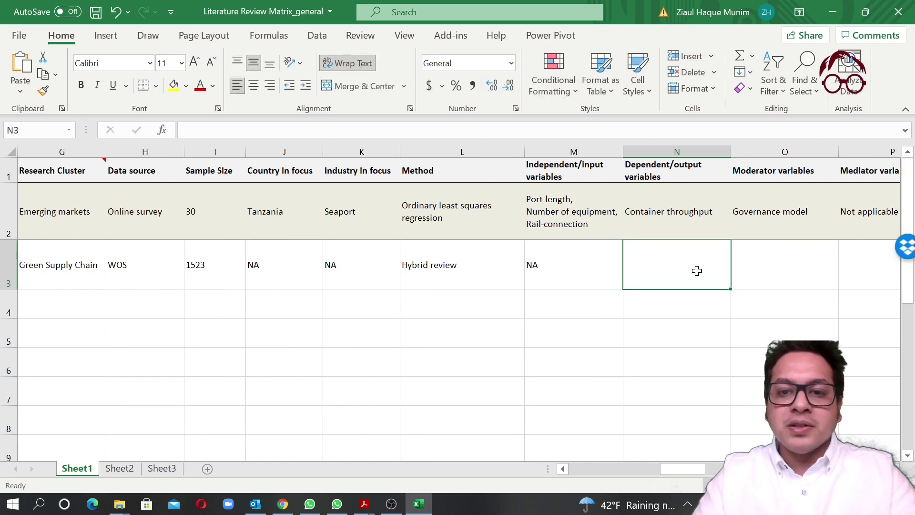
type("NA")
key("Tab")
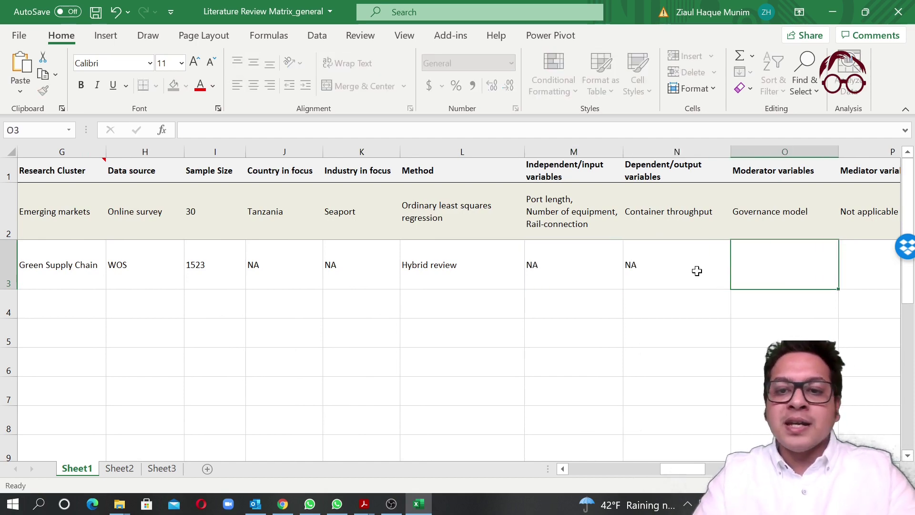
Enter "NA" for the moderator, mediator and control variables in O3, P3 and Q3.
type("NA")
key("Tab")
key("Tab")
key("shift+Tab")
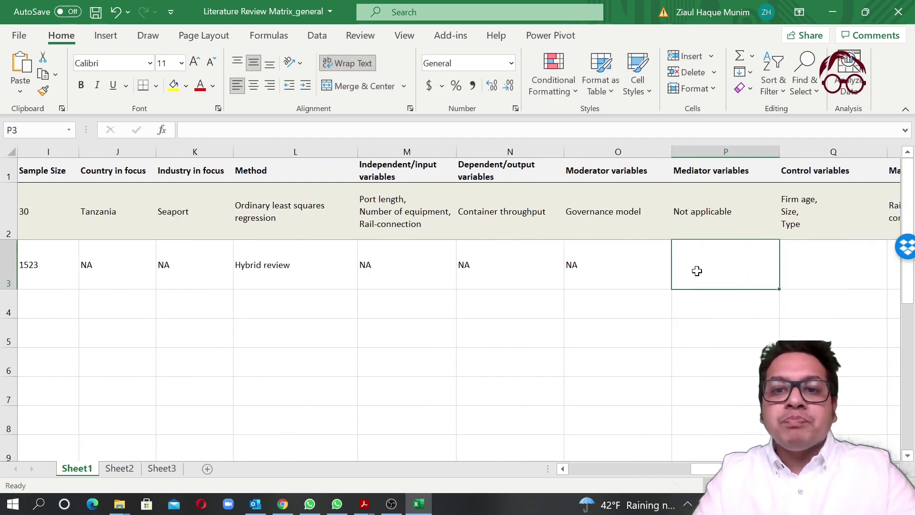
type("NA")
key("Tab")
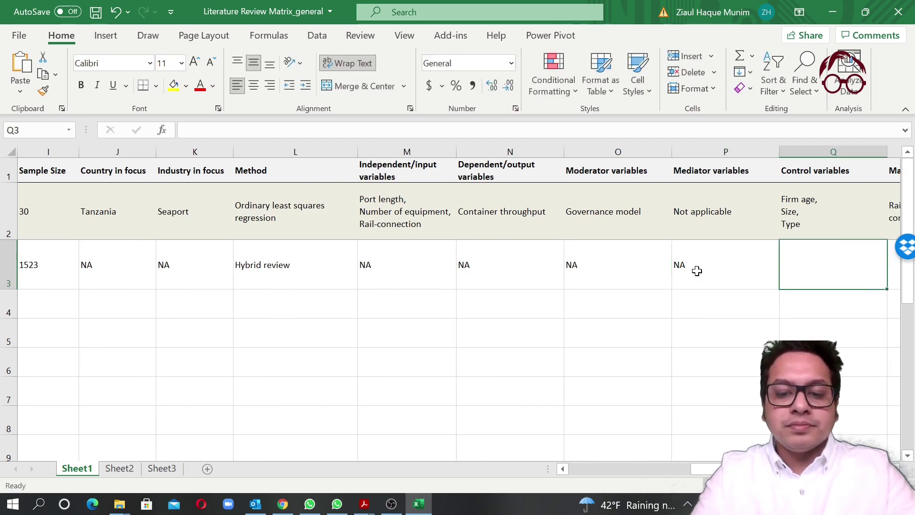
type("NA")
key("Tab")
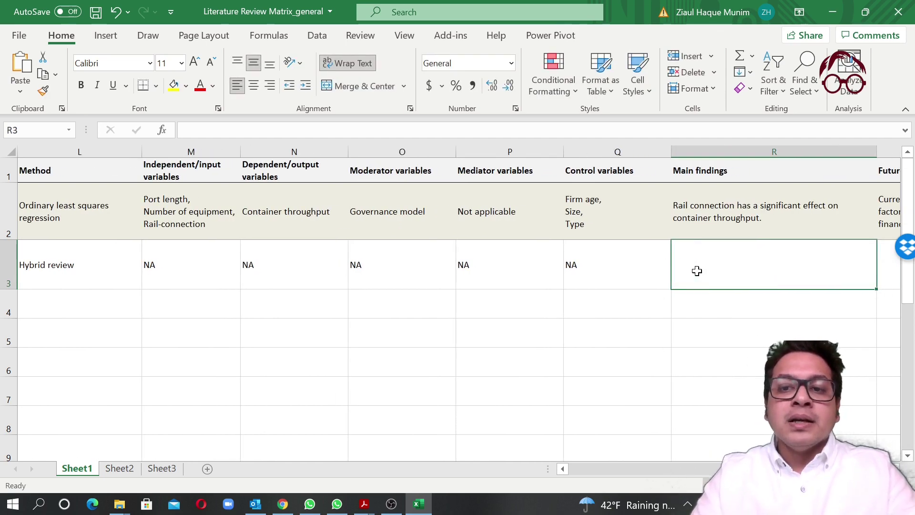
Look through the green supply chain paper in Acrobat Reader for its main findings, as far as the conceptual framework in Fig. 6.
key("alt+Tab")
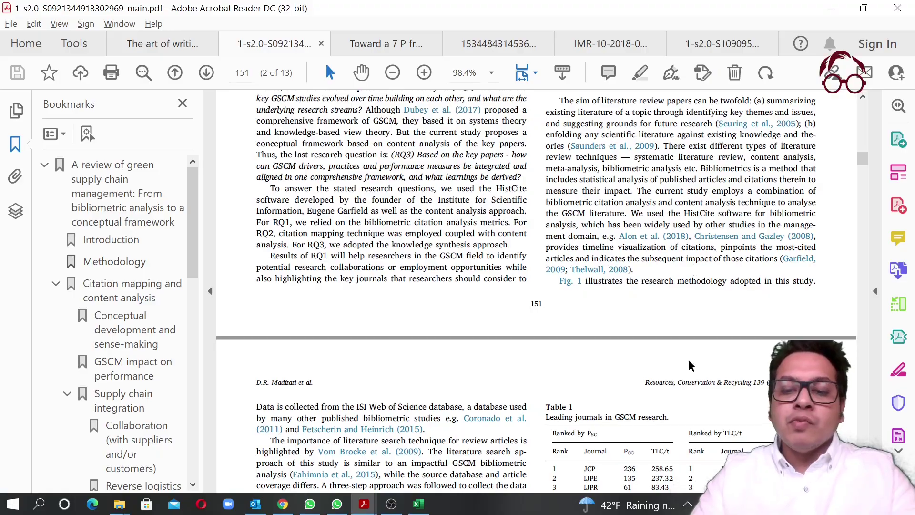
scroll(691, 365, "down", 15)
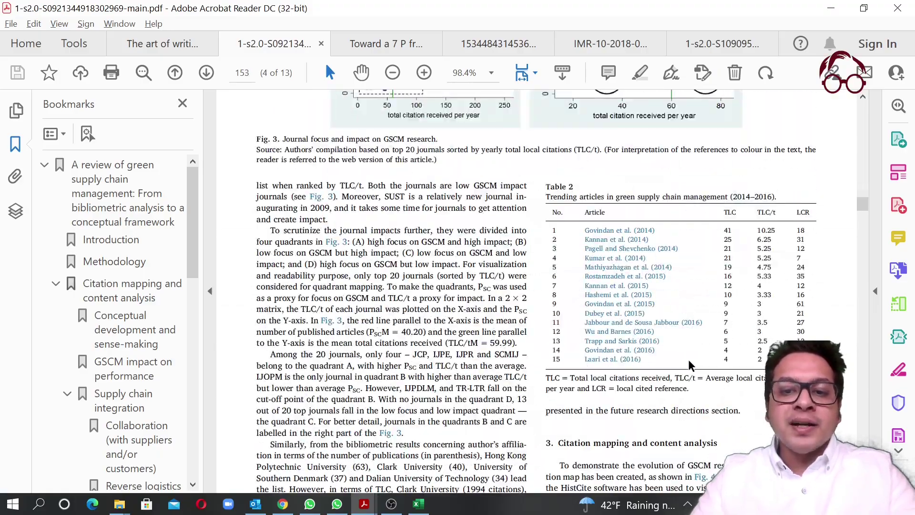
scroll(691, 365, "down", 20)
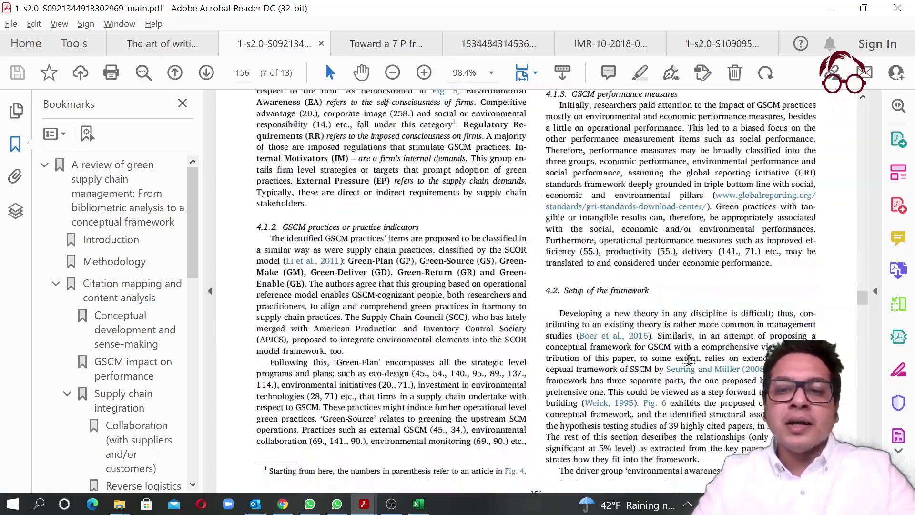
key("alt+Tab")
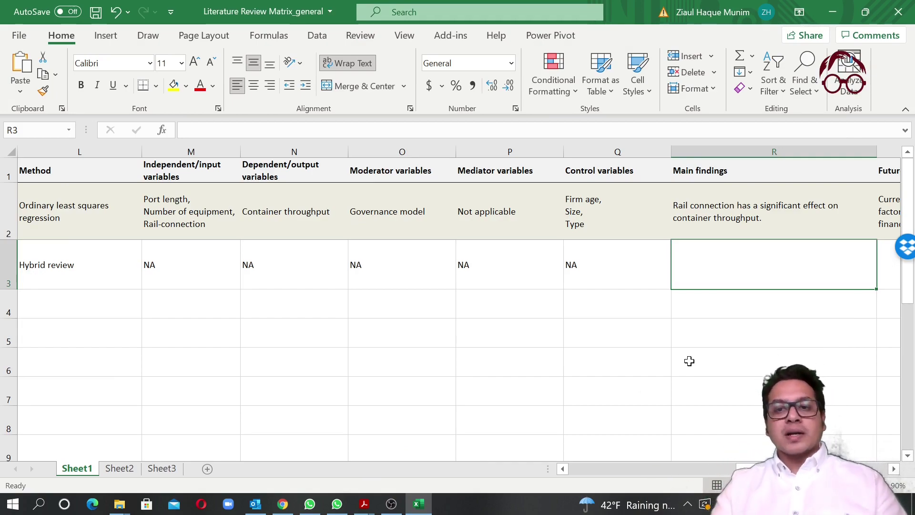
key("alt+Tab")
scroll(610, 355, "down", 10)
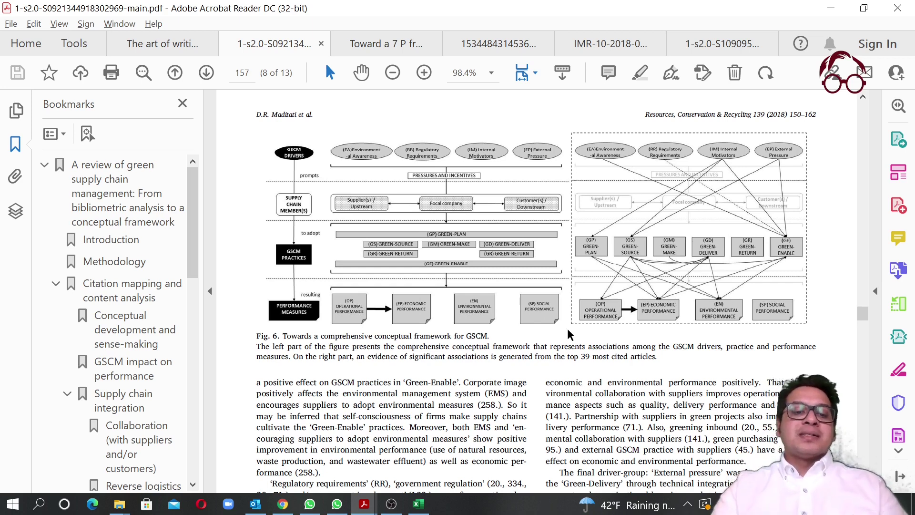
Review the Main findings, Future research, Remark and URL columns of the matrix in Excel against the example row.
key("alt+Tab")
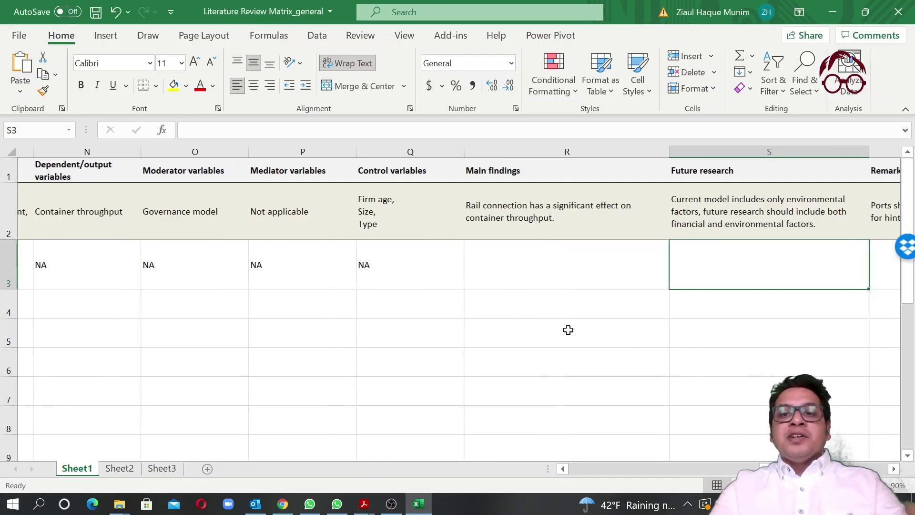
key("Right")
key("Left")
key("Left")
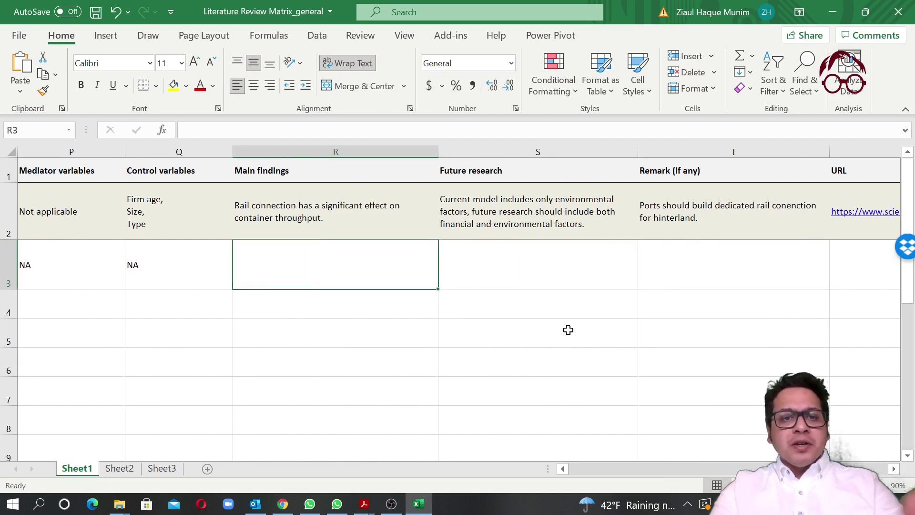
key("Up")
key("Down")
key("Right")
key("Up")
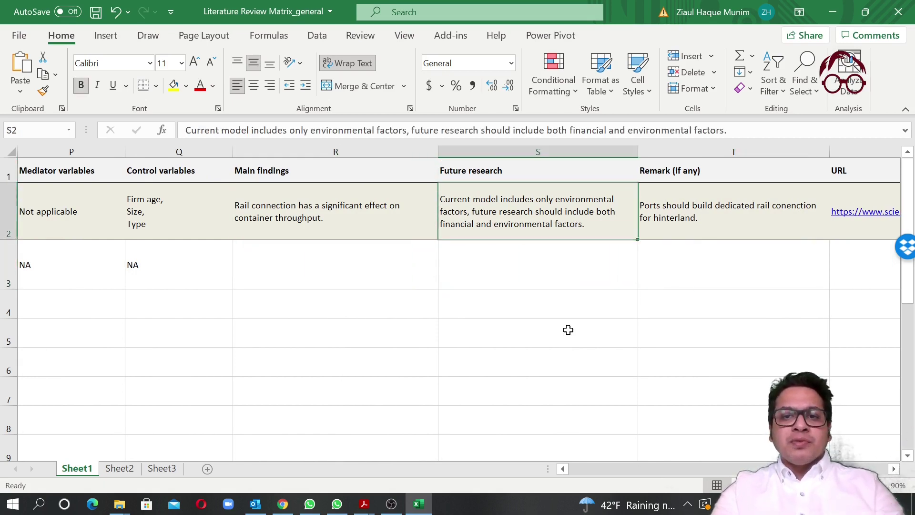
key("Up")
key("Right")
key("Down")
key("Down")
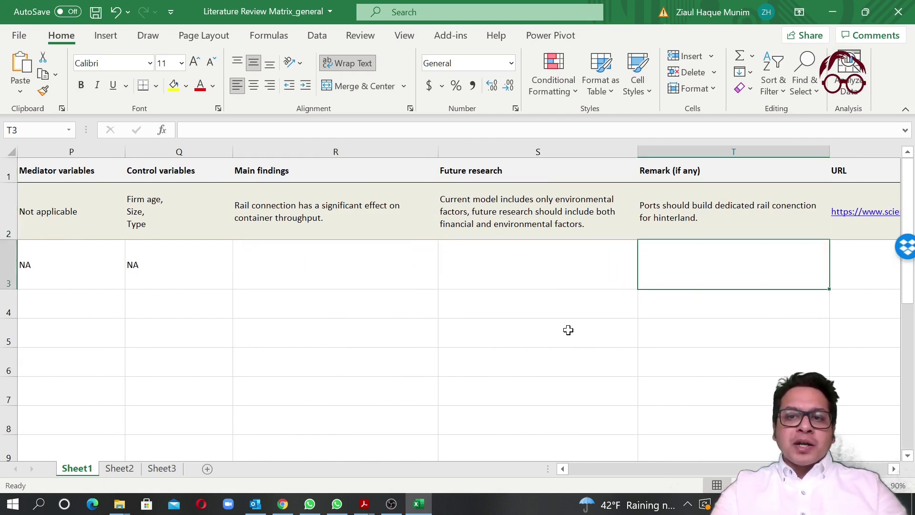
key("Right")
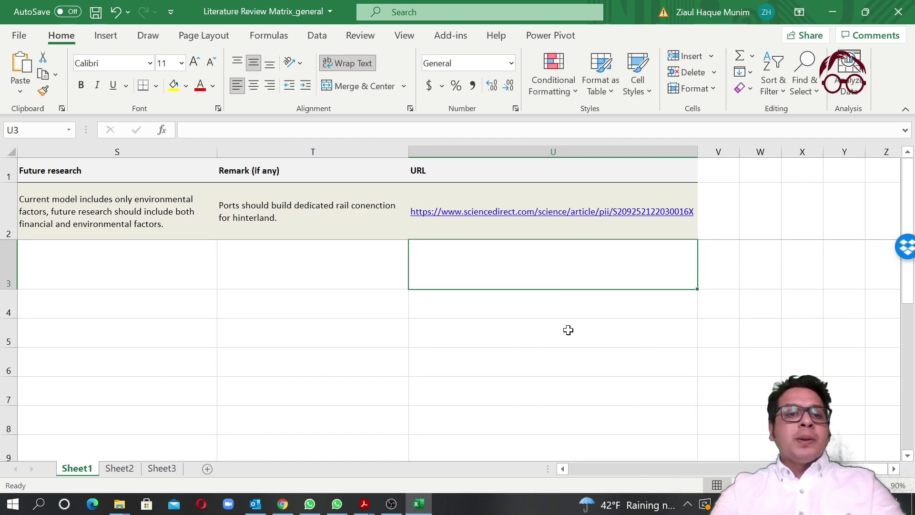
Go back along row 3 to the No. column and move to the row for paper 2.
key("Left")
key("Left")
key("Left")
key("Left")
key("Left")
key("Left")
key("Left")
key("Left")
key("Left")
key("Left")
key("Left")
key("Left")
key("Left")
key("Left")
key("Left")
key("Left")
key("Left")
key("Left")
key("Left")
key("Left")
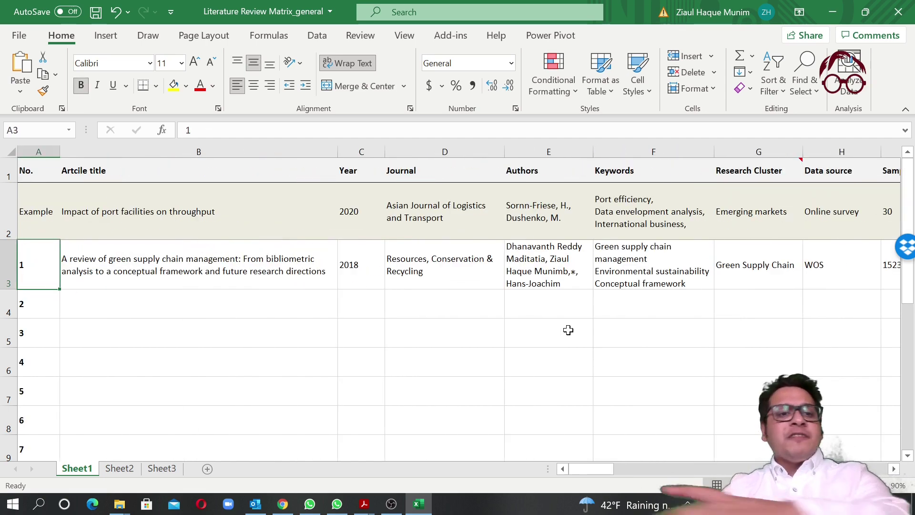
key("Down")
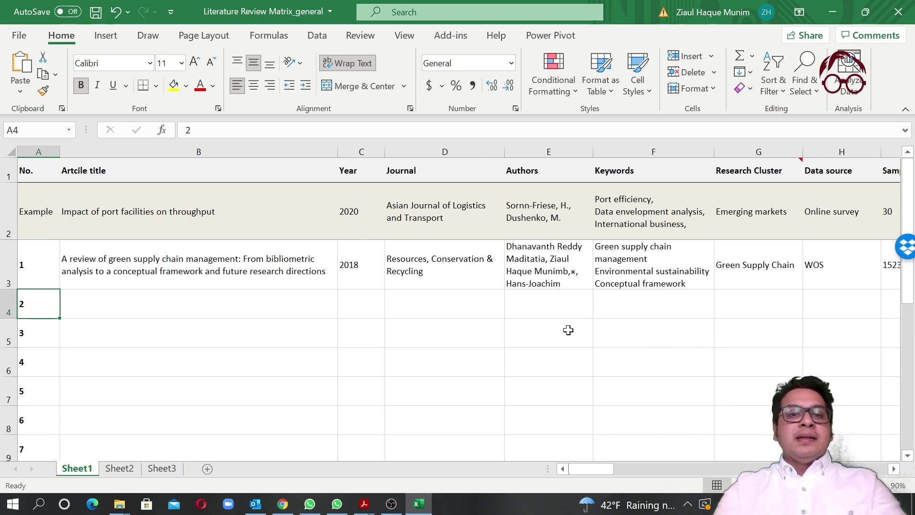
Select the Sample Size cells I2:I14 and look at the chart types available for them.
key("Right")
key("Right")
key("Right")
key("Right")
key("Right")
key("Right")
key("Right")
key("Right")
key("Right")
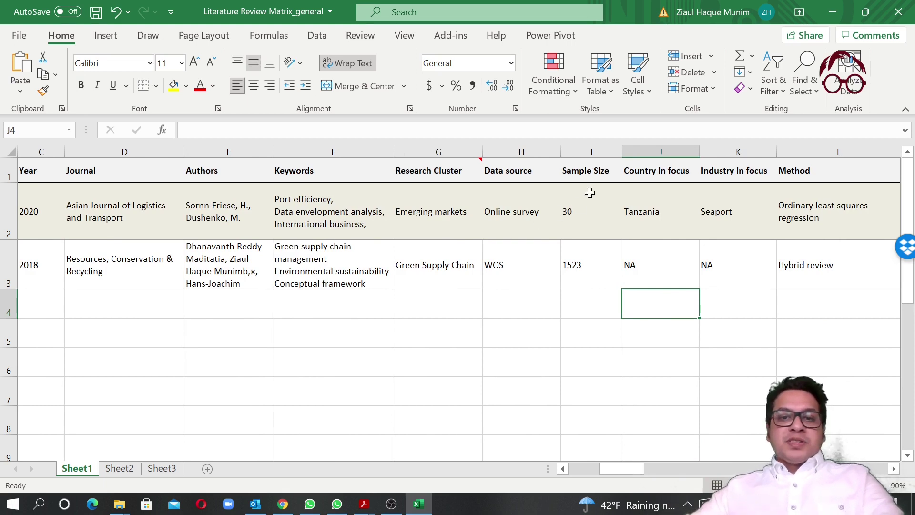
left_click_drag(590, 193, 588, 396)
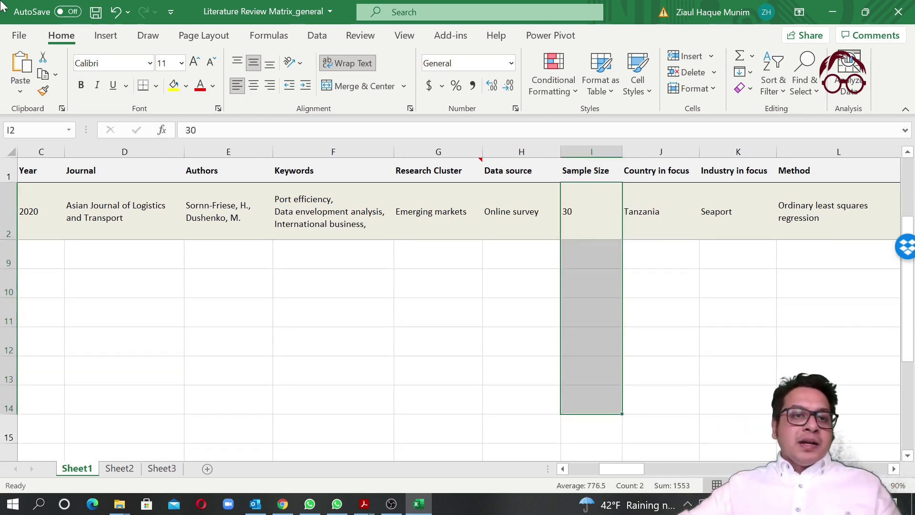
left_click(105, 36)
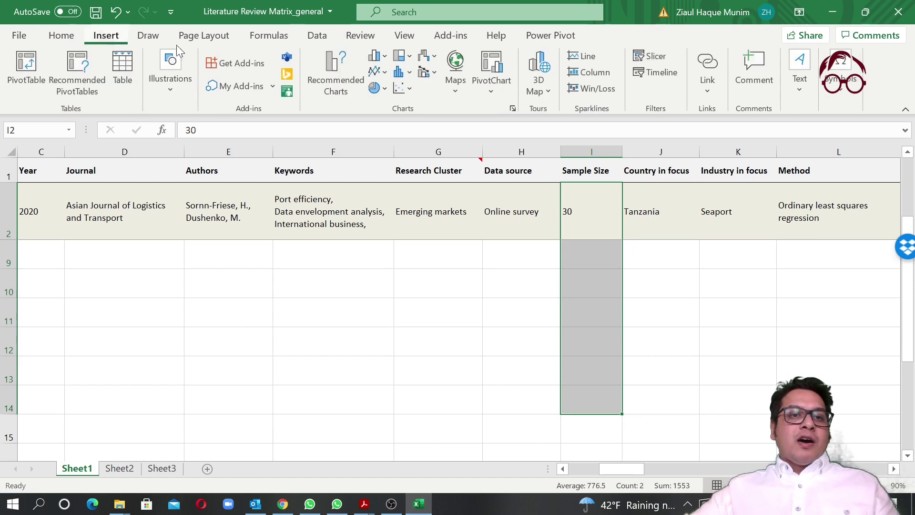
left_click(735, 324)
scroll(642, 336, "up", 2)
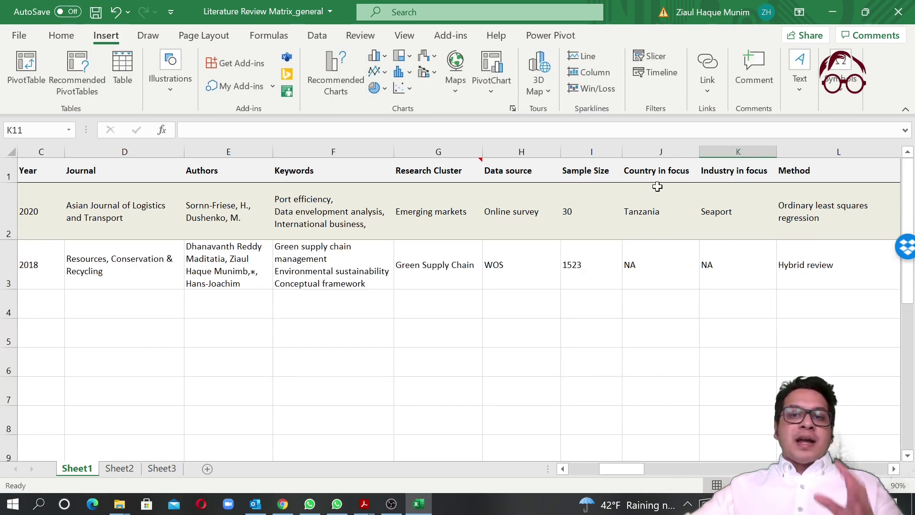
Inspect the Country in focus and Industry in focus columns by selecting J1:J8 and K1:K7 in turn.
left_click_drag(658, 174, 670, 430)
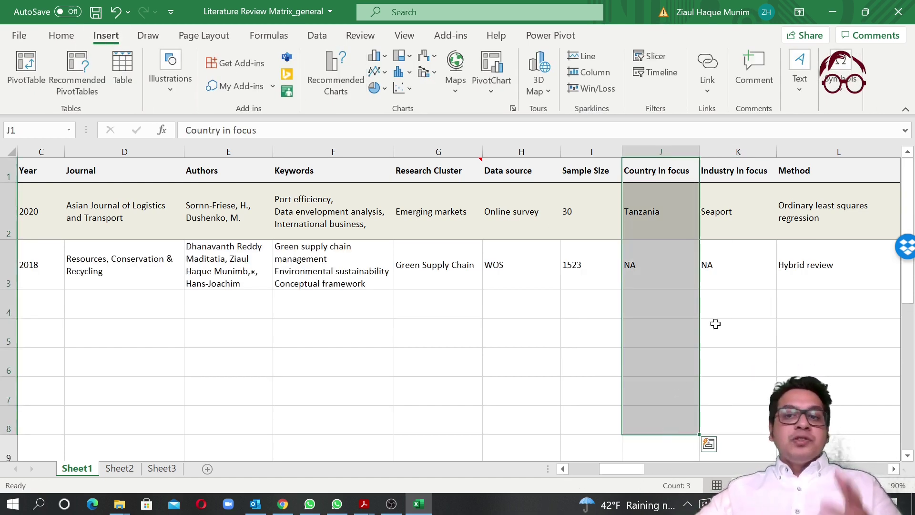
left_click_drag(741, 171, 739, 386)
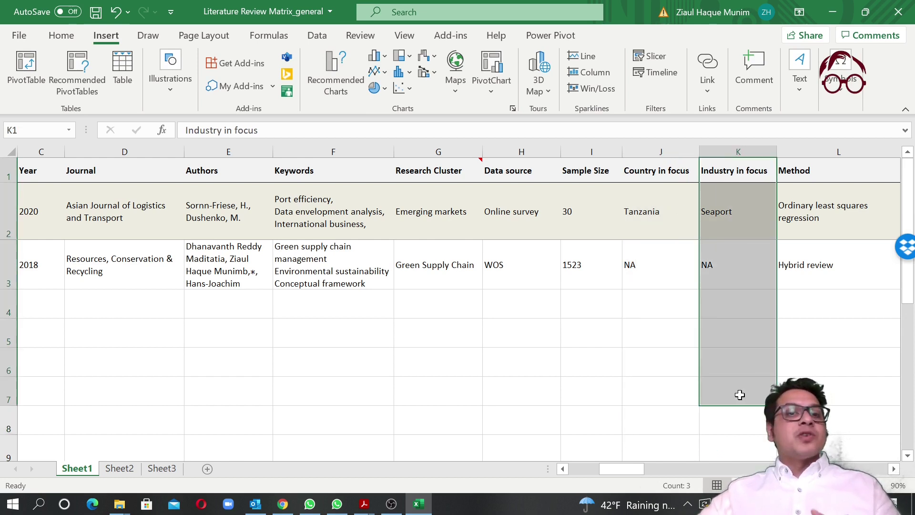
left_click(658, 361)
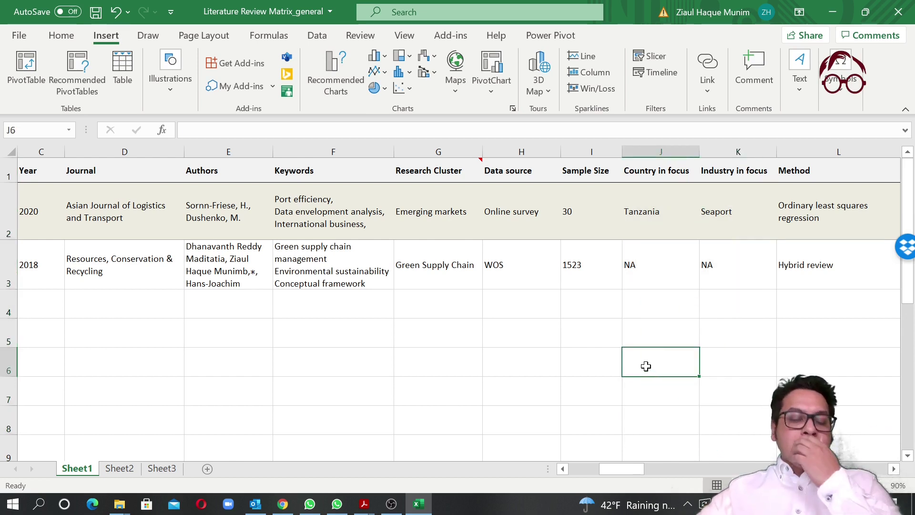
left_click(575, 279)
key("Left")
key("Left")
key("Left")
key("Left")
key("Left")
key("Left")
key("Left")
key("Left")
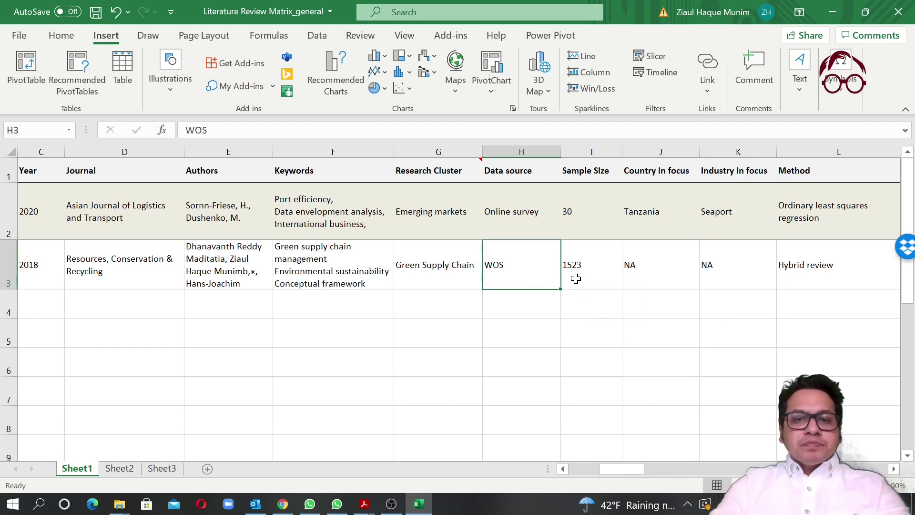
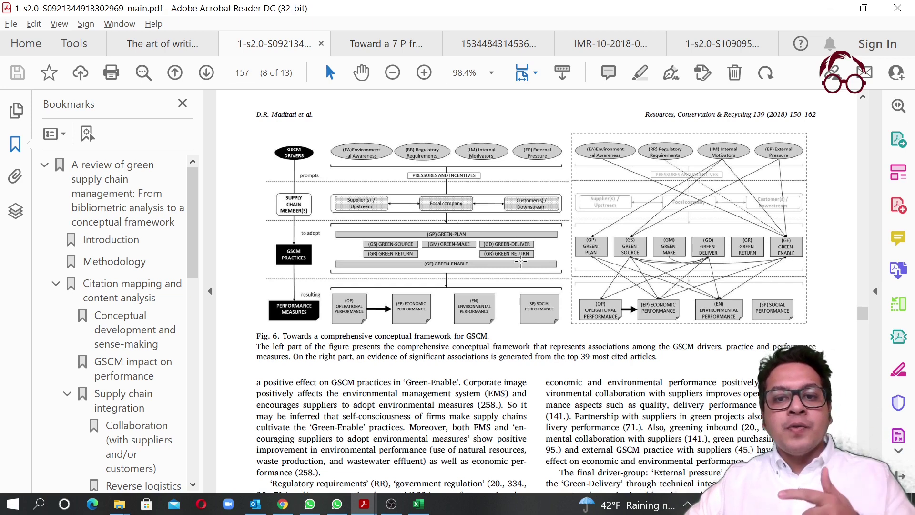
Examine the GSCM practices block of Fig. 6 in Acrobat Reader and find the paper's Drivers and Practice indicators tables.
left_click_drag(327, 224, 573, 261)
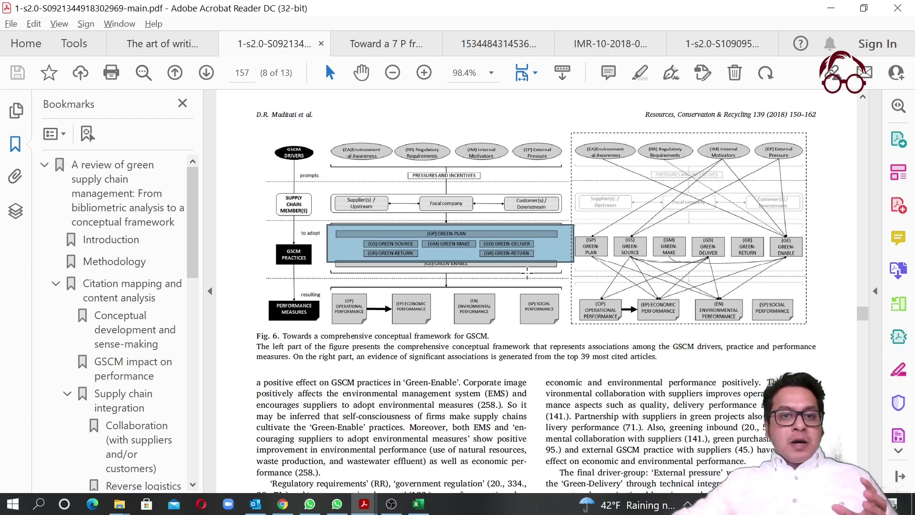
scroll(604, 321, "down", 10)
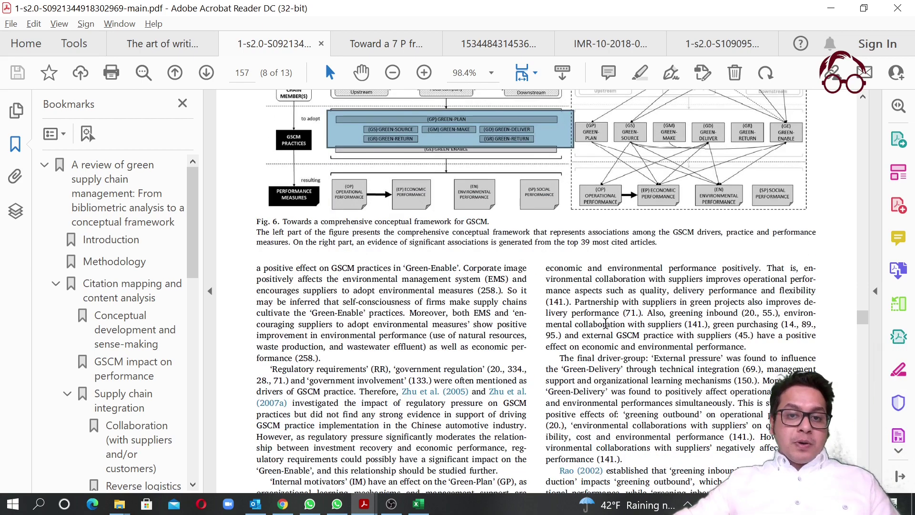
scroll(604, 323, "down", 20)
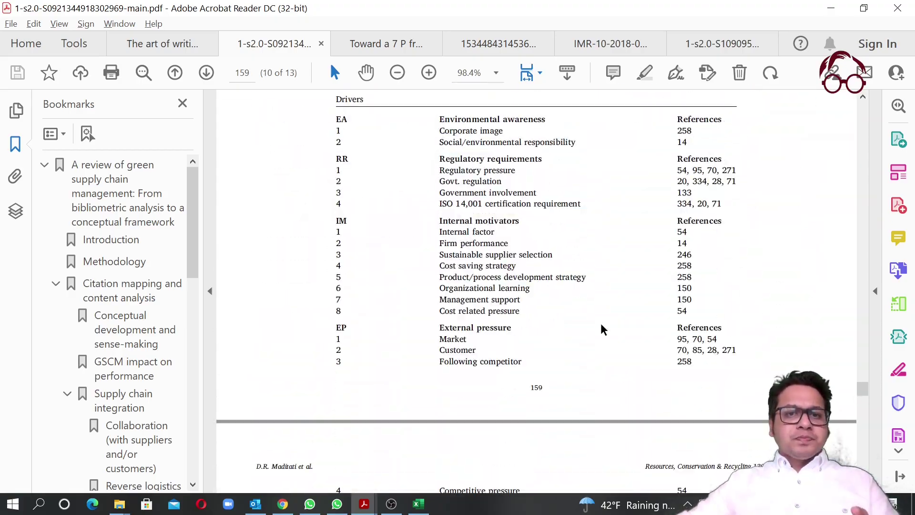
scroll(601, 329, "down", 10)
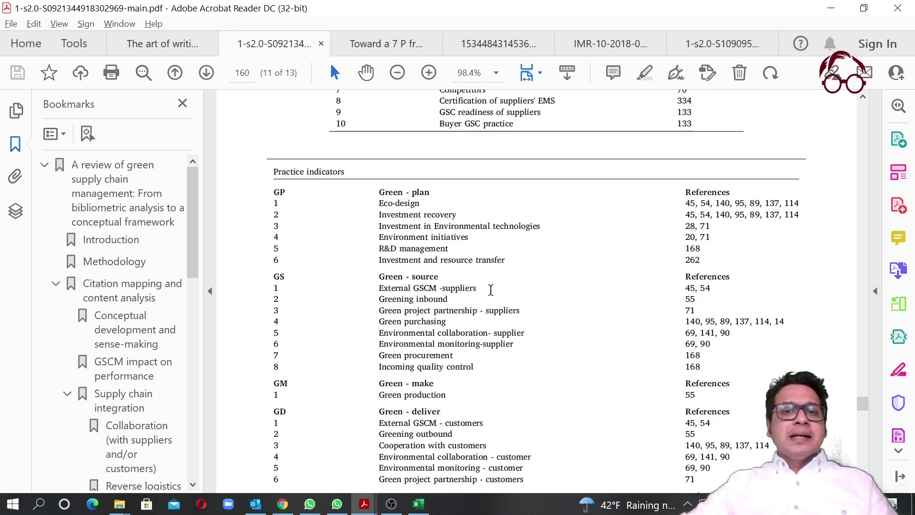
Examine the reference numbers listed for the Green-plan items in the Practice indicators table.
left_click_drag(686, 203, 766, 204)
left_click(727, 238)
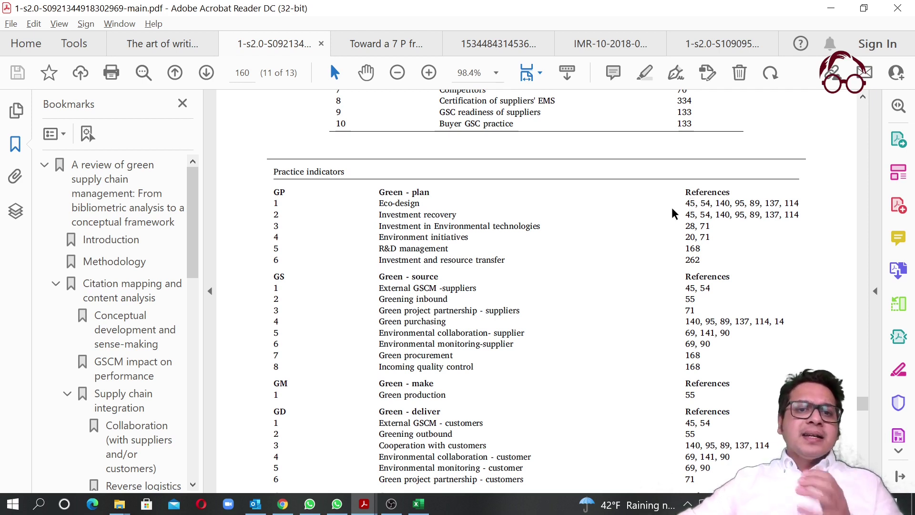
left_click_drag(687, 204, 730, 277)
left_click(487, 233)
Examine the Green-plan and Green-source items in the Practice indicators table, including eco-design, investment recovery, and supplier collaboration and monitoring.
left_click_drag(373, 208, 431, 212)
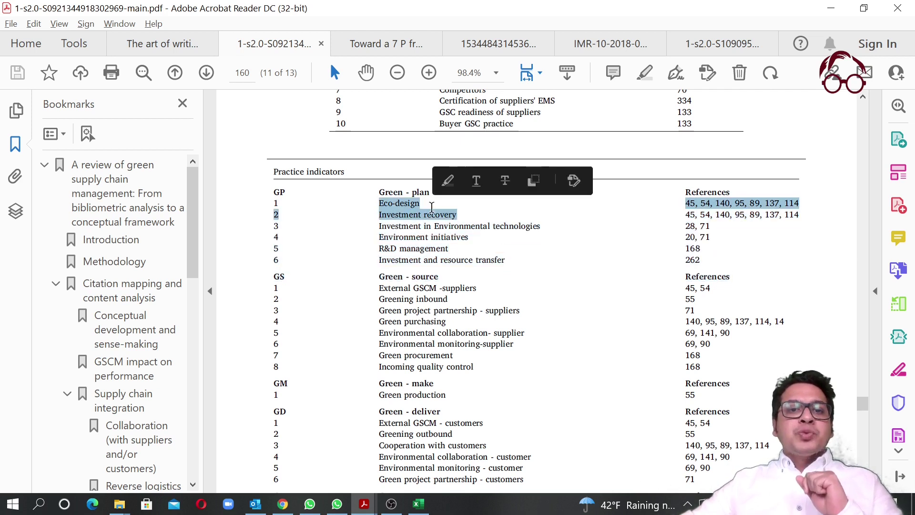
left_click(402, 219)
left_click_drag(380, 225, 490, 227)
scroll(431, 253, "down", 2)
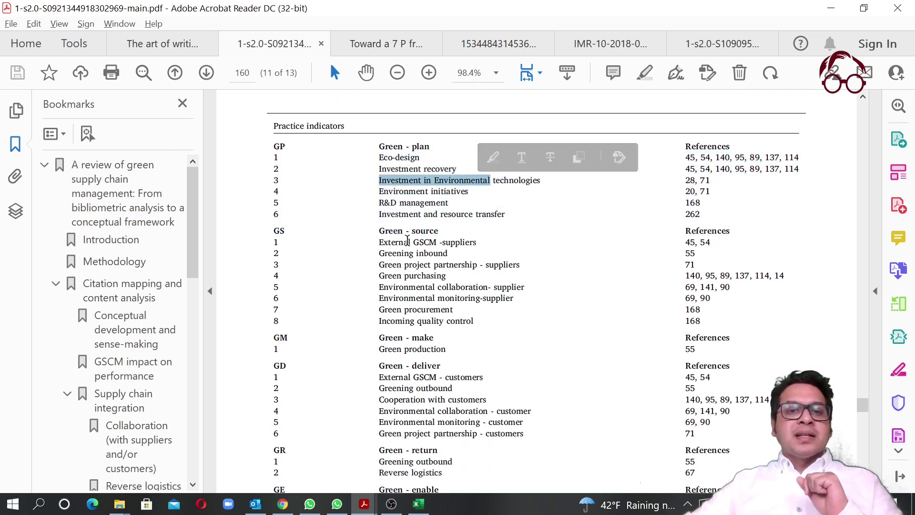
left_click_drag(379, 241, 476, 243)
left_click_drag(378, 286, 513, 299)
scroll(483, 317, "down", 2)
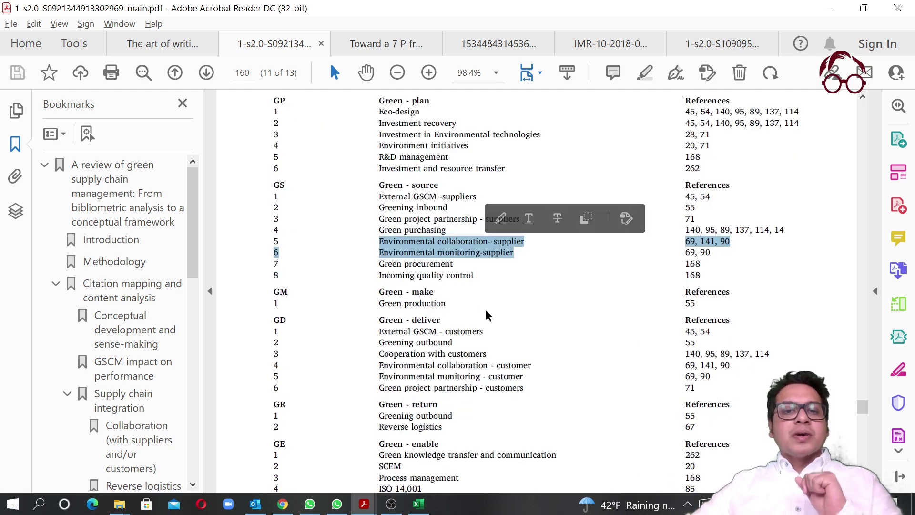
Review the Practice indicators table from Green-plan through Green-enable and return to the Fig. 6 conceptual framework for GSCM.
scroll(501, 298, "down", 2)
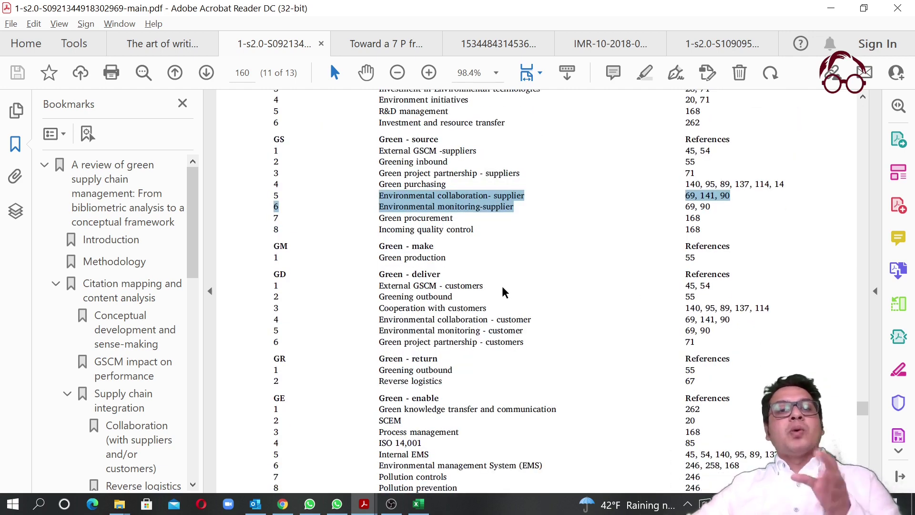
left_click(419, 504)
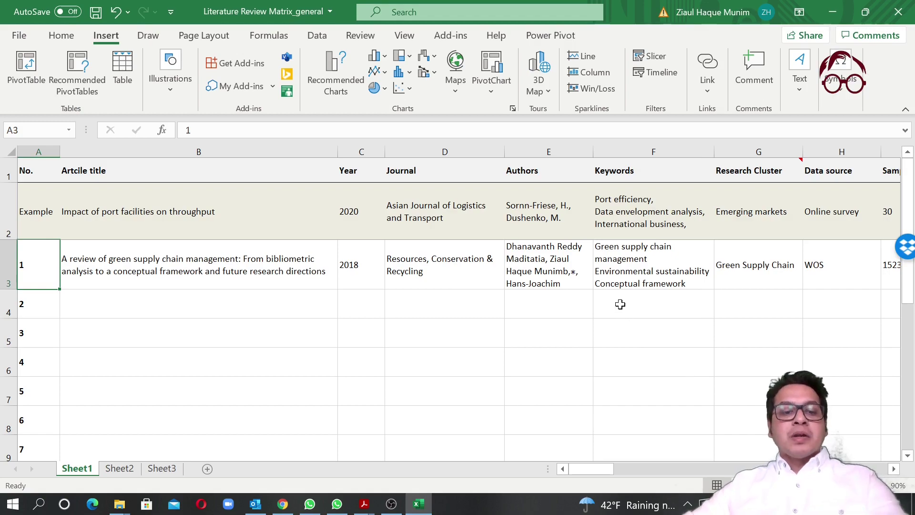
key("alt+Tab")
scroll(293, 162, "up", 2)
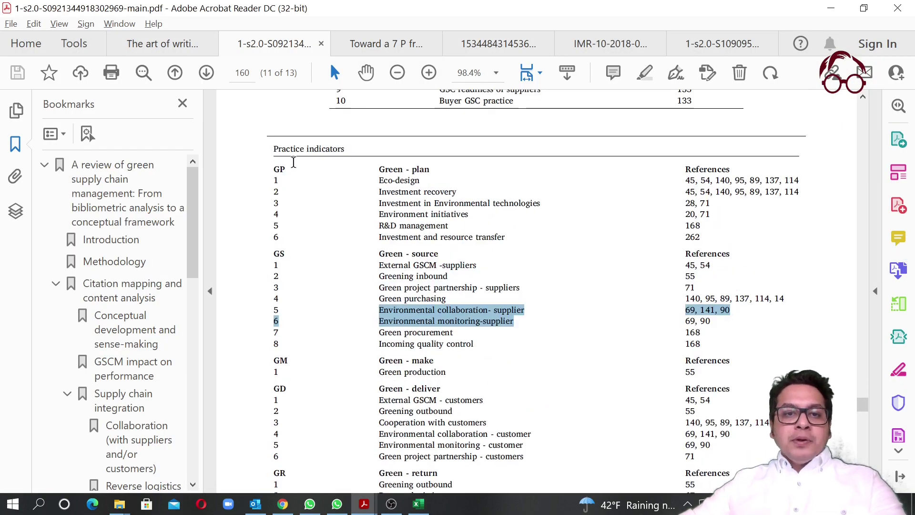
scroll(697, 298, "down", 5)
scroll(696, 298, "up", 8)
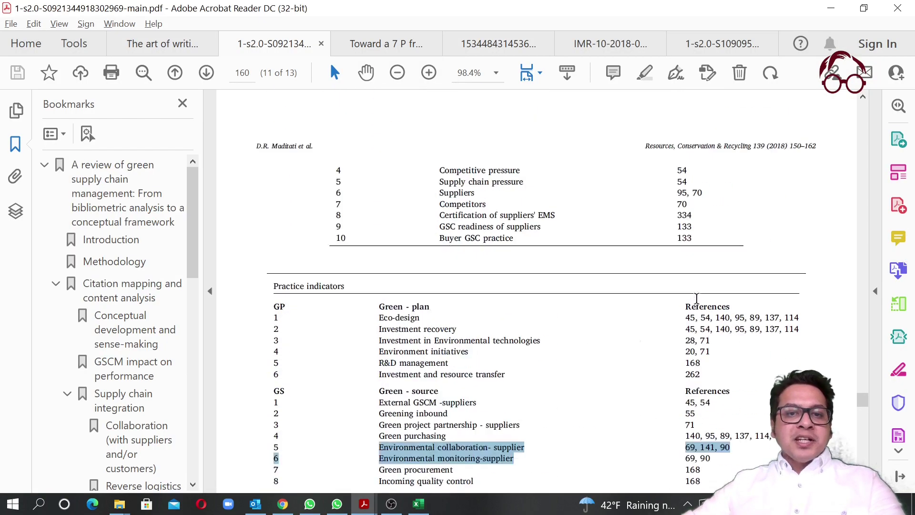
scroll(696, 298, "up", 20)
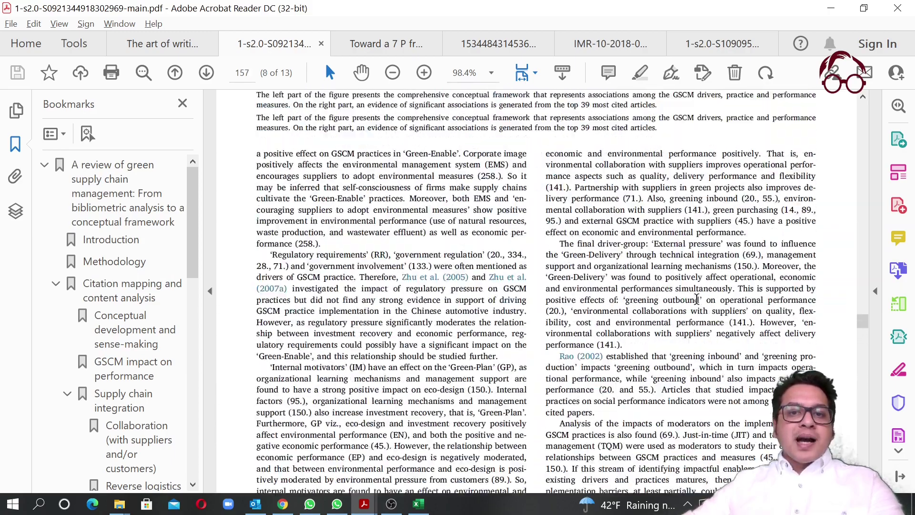
scroll(696, 298, "up", 15)
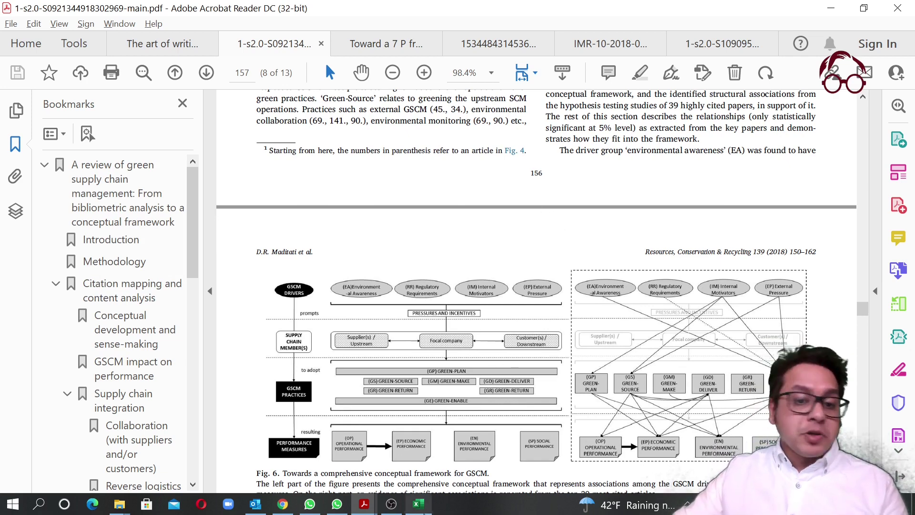
Switch to Excel and inspect the Industry in focus and Method columns of the literature review matrix.
left_click(419, 505)
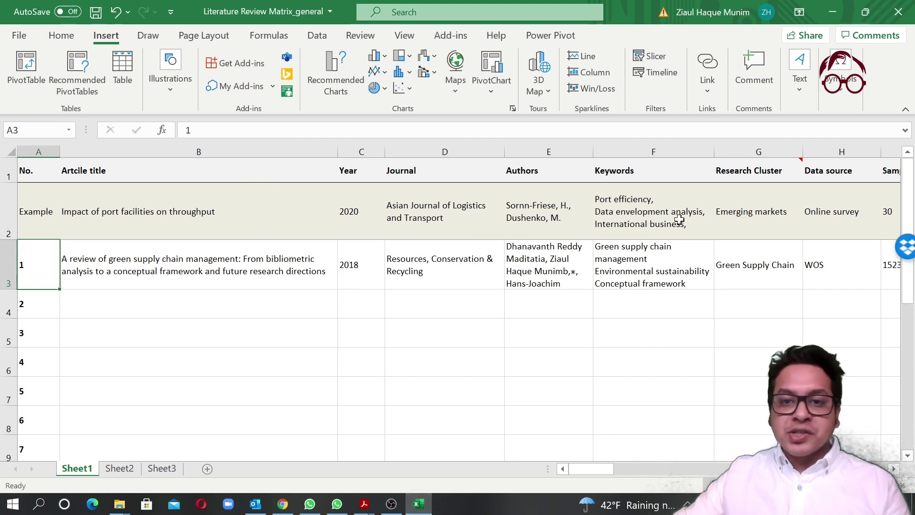
left_click(653, 177)
key("Right")
key("Right")
key("Right")
key("Right")
key("Right")
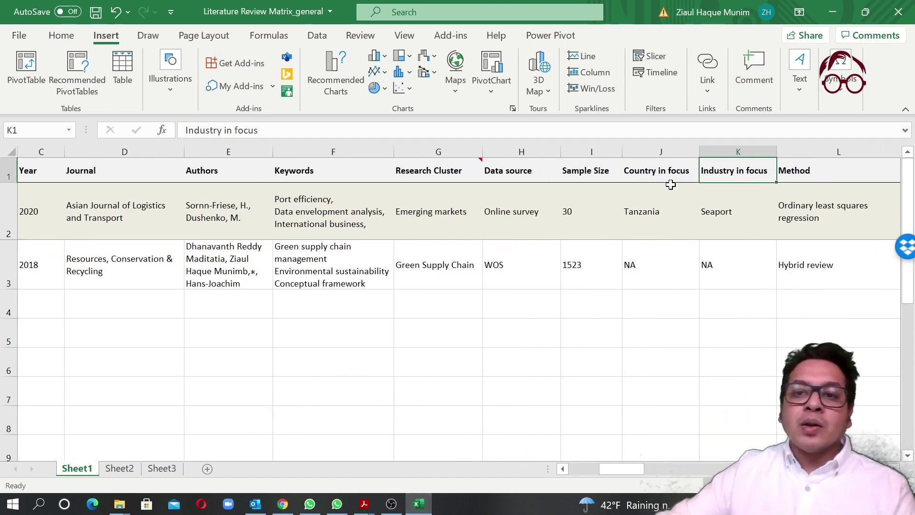
left_click(741, 150)
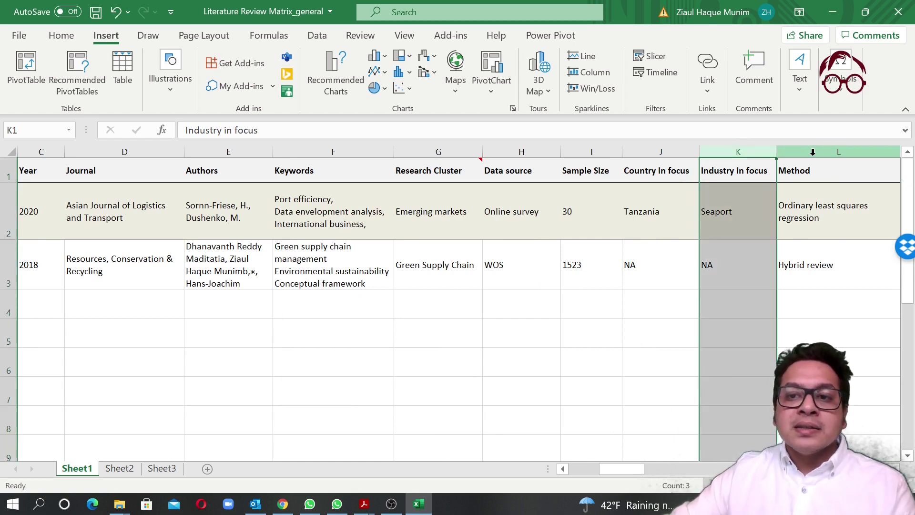
left_click(827, 151)
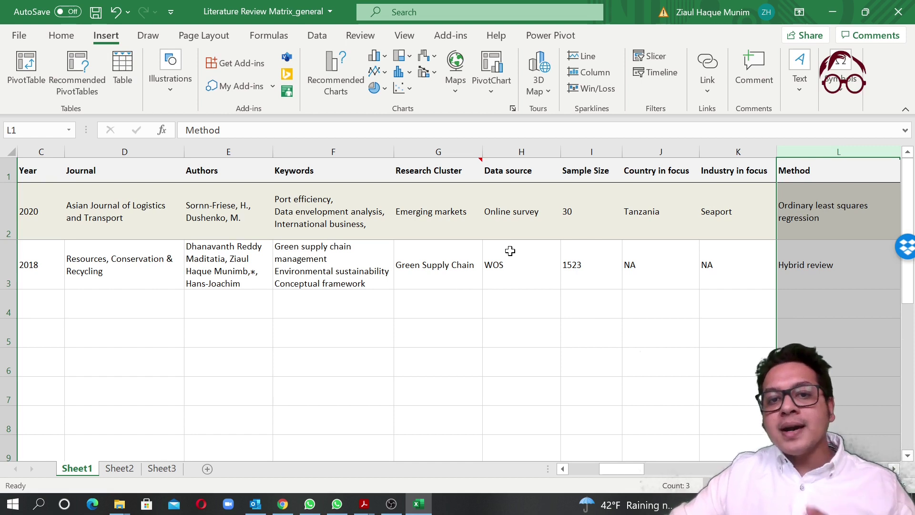
Inspect the Data source, Sample Size, Country in focus, Industry in focus and Method columns by selecting each in turn.
left_click(527, 147)
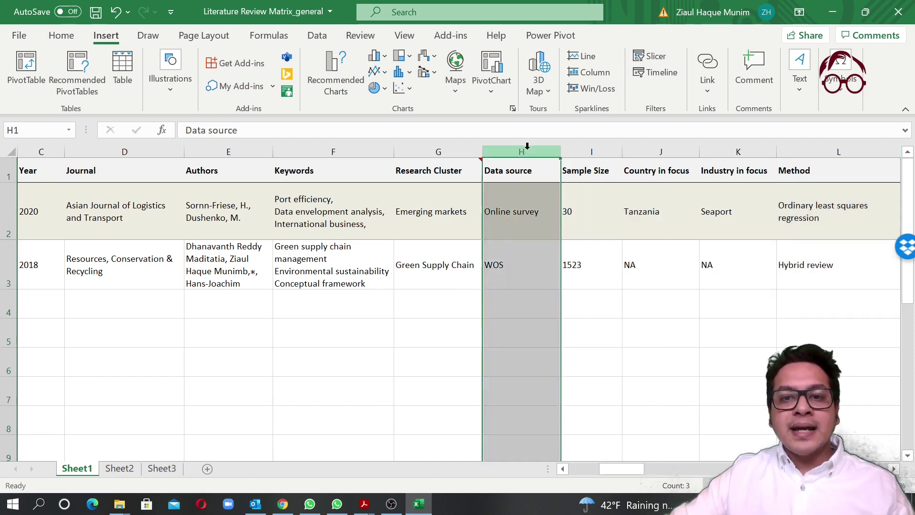
left_click(590, 151)
left_click(660, 150)
left_click(736, 151)
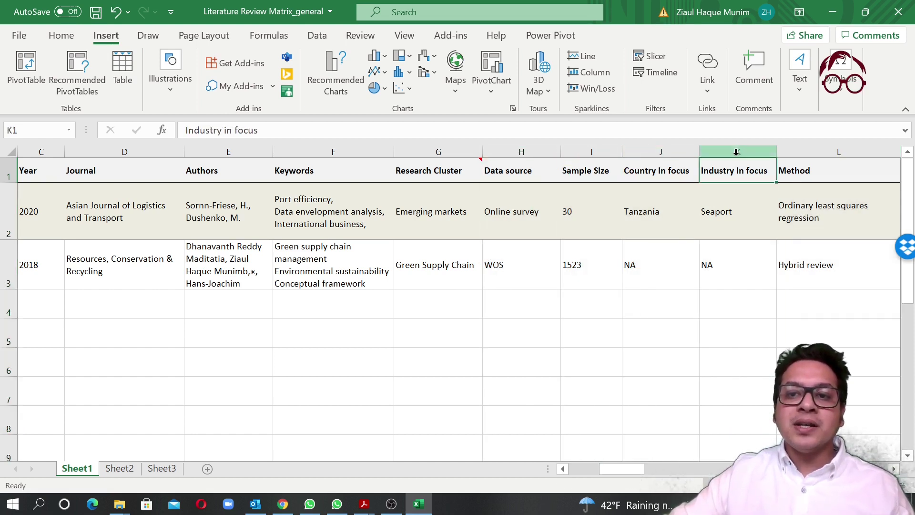
left_click(792, 151)
Look through the headers from Independent/input variables to URL and select the Control variables header in Q1.
key("Right")
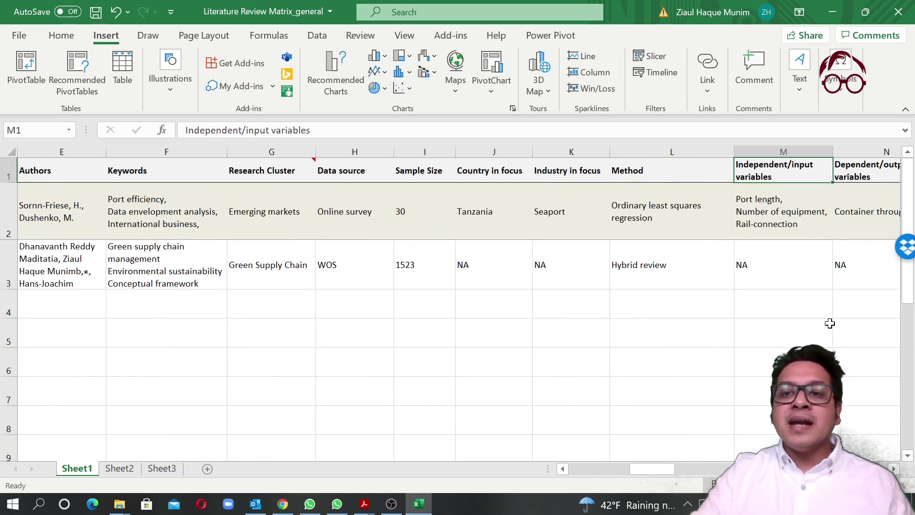
key("Right")
key("Right")
key("Right")
key("Right")
key("Right")
key("Right")
key("Left")
key("Left")
key("Left")
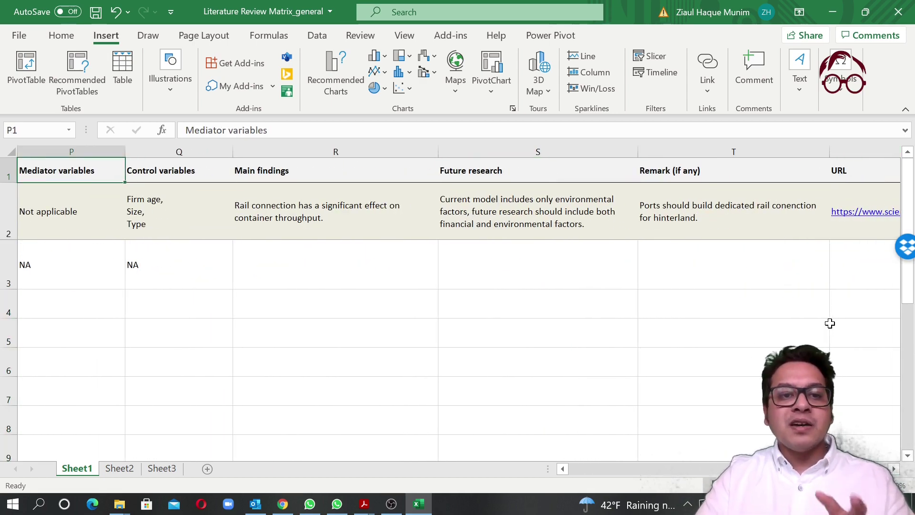
key("Right")
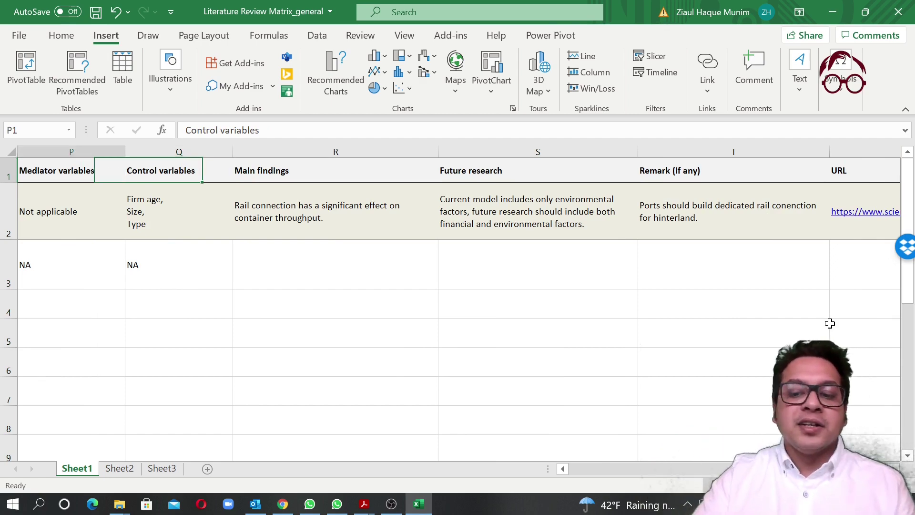
Return to the No. header in cell A1 at the start of the matrix.
key("Left")
key("Left")
key("Left")
key("Left")
key("Left")
key("Left")
key("Left")
key("Left")
key("Left")
key("Left")
key("Left")
key("Left")
key("Left")
key("Left")
key("Left")
key("Left")
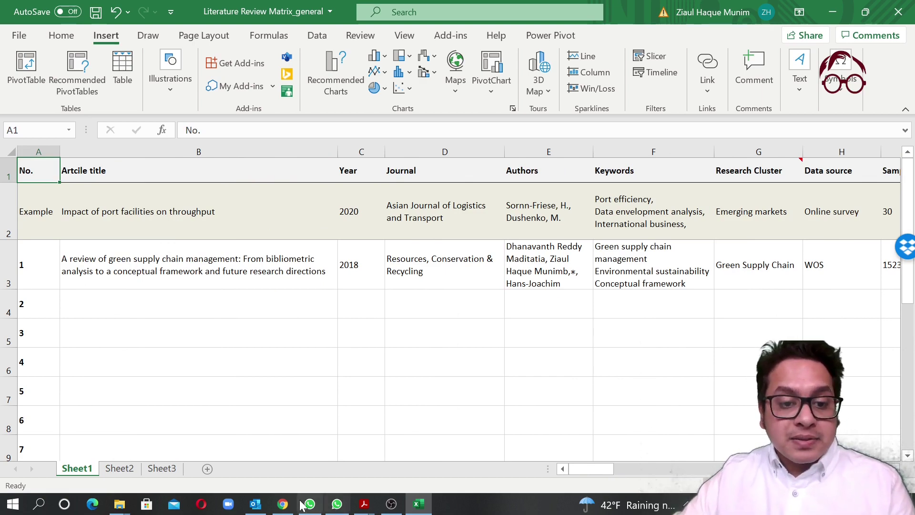
Switch to the "Toward a 7 P framework for international marketing" PDF in Acrobat Reader and select "7-P framework" in its title.
mouse_move(364, 501)
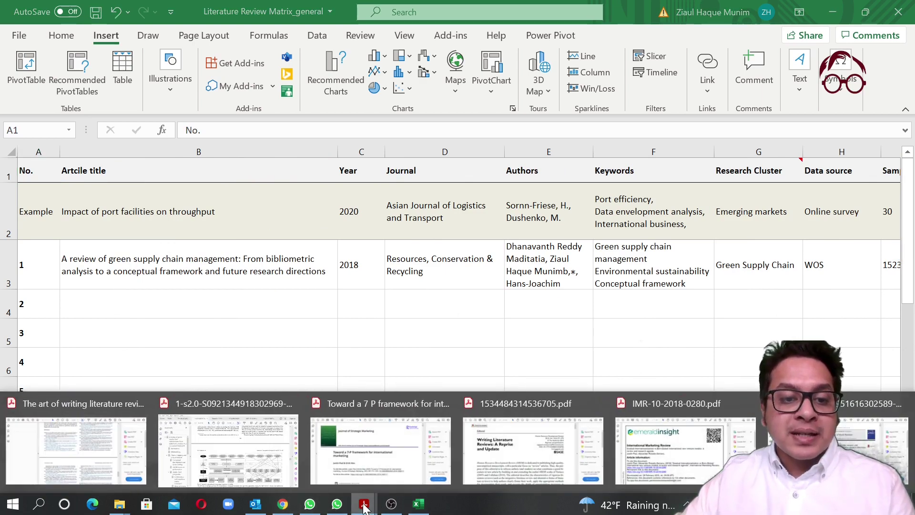
left_click(379, 440)
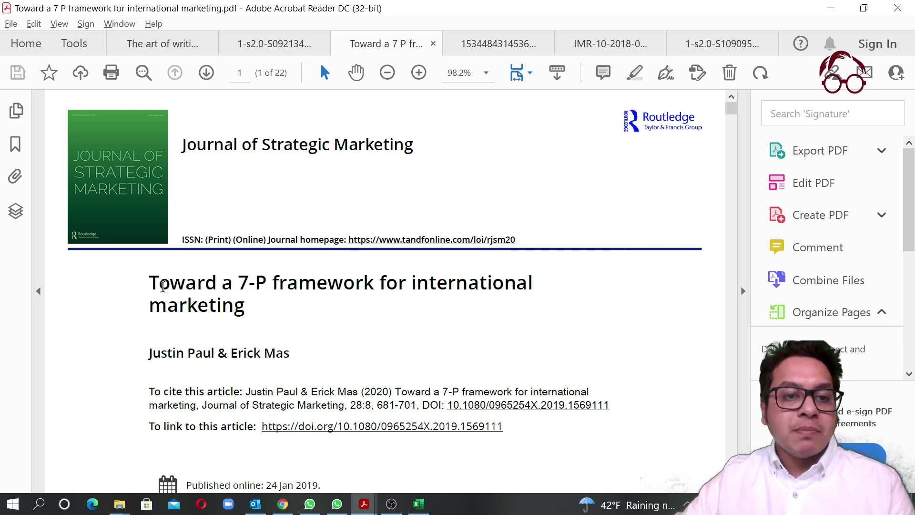
left_click_drag(157, 282, 432, 283)
left_click(304, 318)
left_click_drag(237, 284, 374, 284)
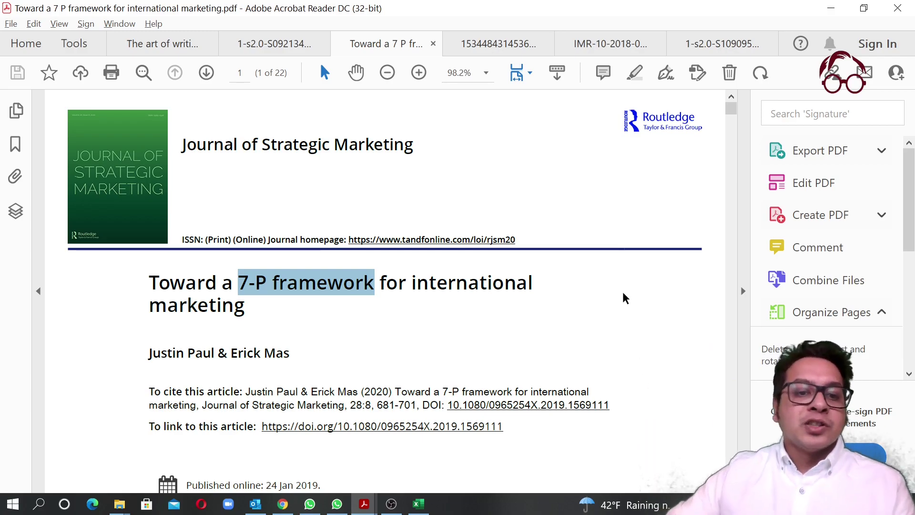
Find Figure 1, "7 Ps for international marketing", in the paper and examine it with the classification table above it.
scroll(286, 262, "down", 20)
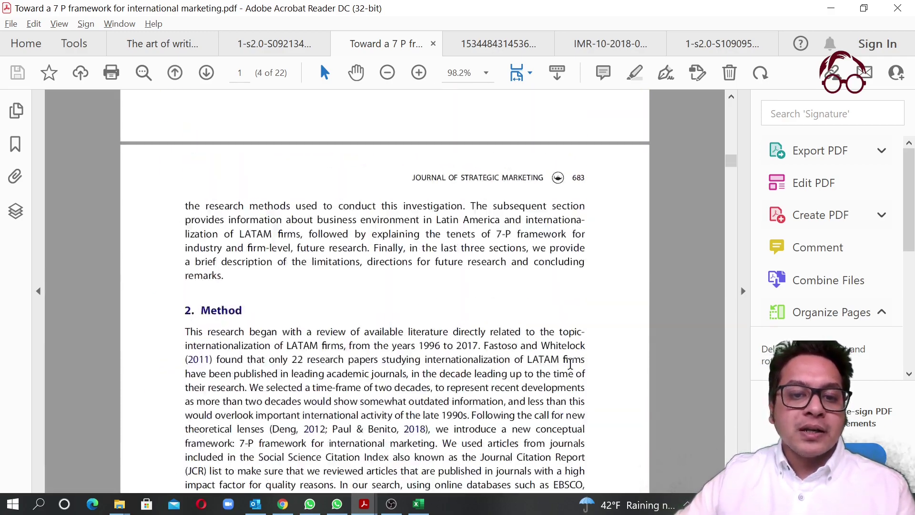
scroll(569, 363, "down", 20)
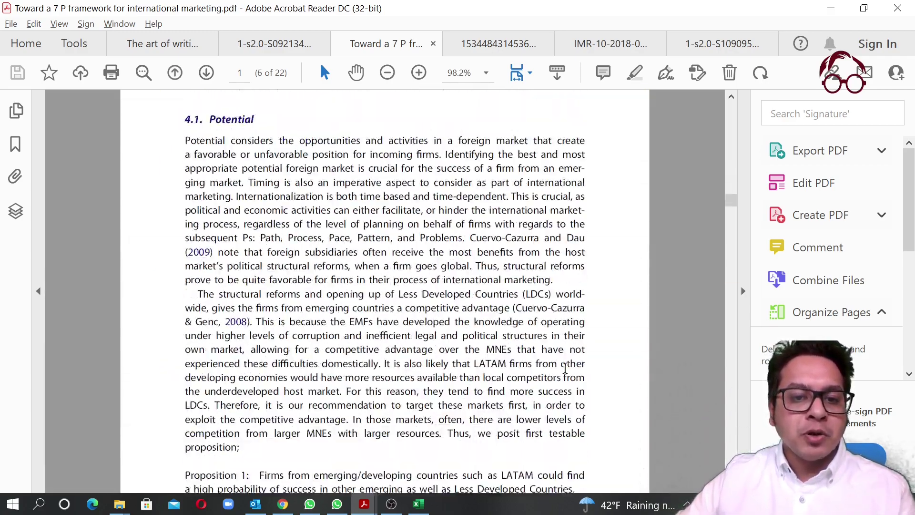
scroll(565, 368, "down", 20)
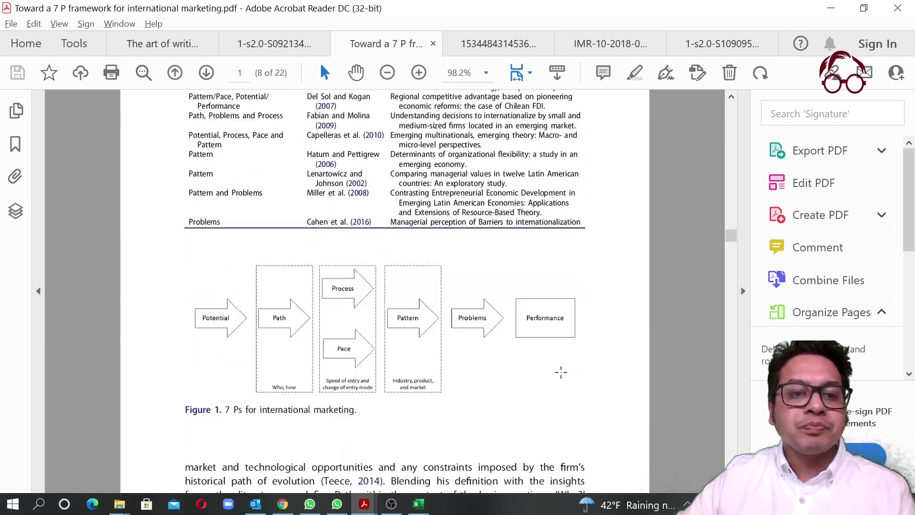
scroll(560, 373, "down", 3)
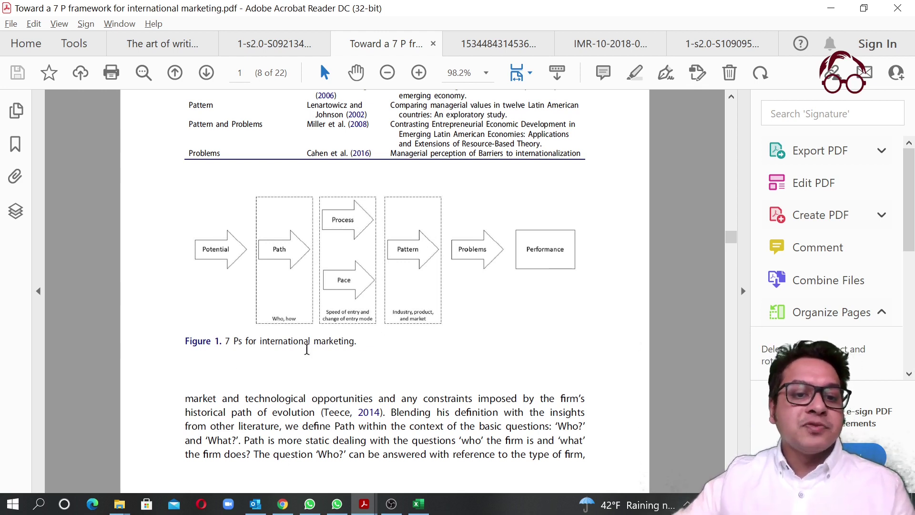
scroll(464, 340, "up", 1)
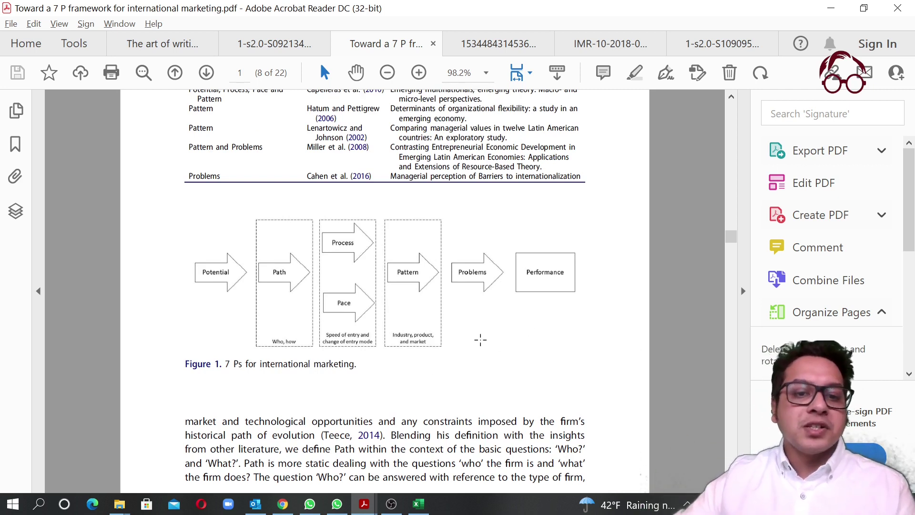
scroll(493, 329, "up", 1)
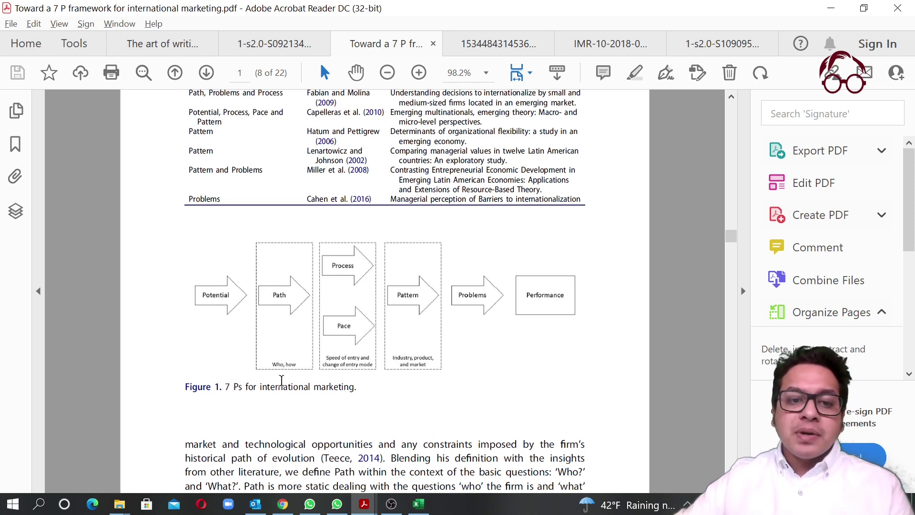
scroll(443, 338, "up", 2)
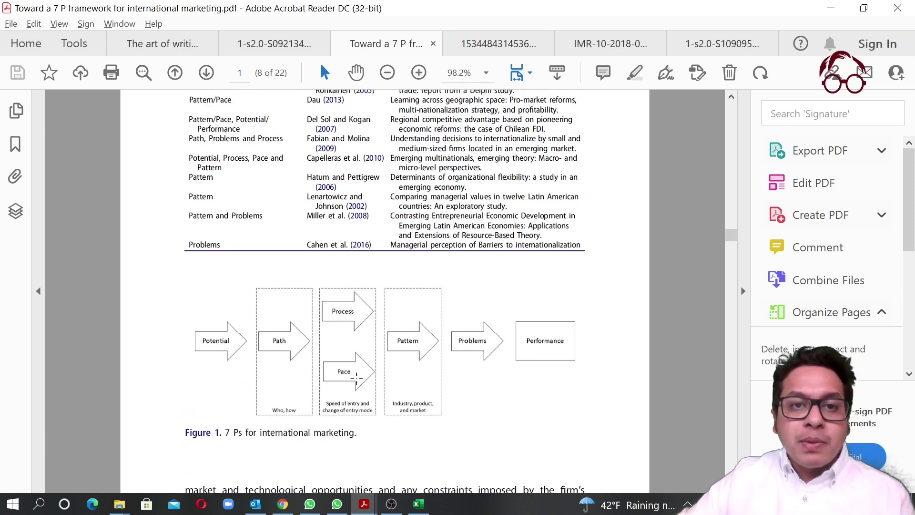
Check the Authors header of the matrix in Excel, then view IMR-10-2018-0280.pdf in Acrobat Reader.
left_click(419, 508)
left_click(542, 168)
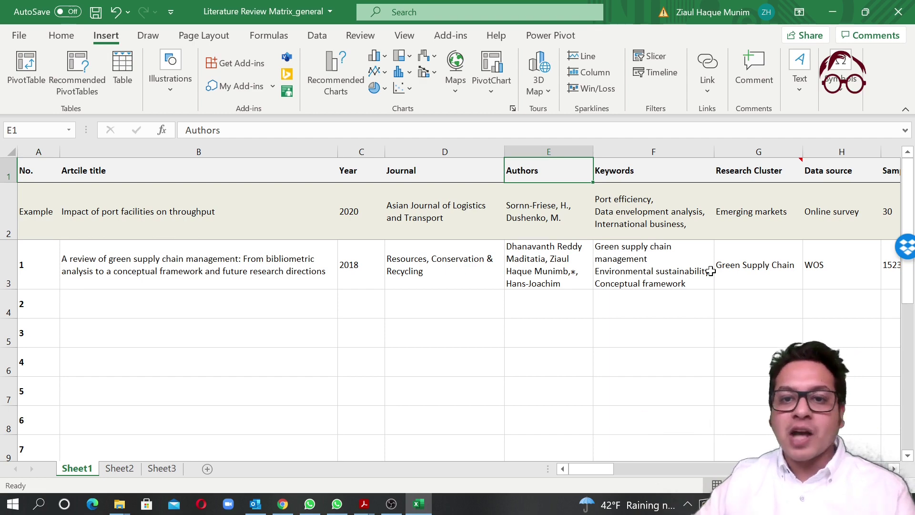
left_click(827, 14)
left_click(605, 44)
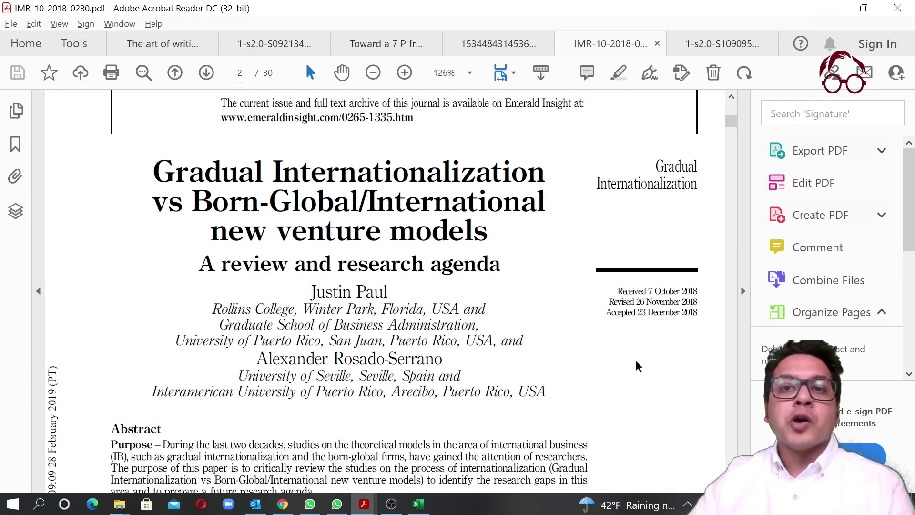
Read the Gradual Internationalization paper's abstract and examine its Table I of bibliographic sources.
scroll(638, 366, "down", 4)
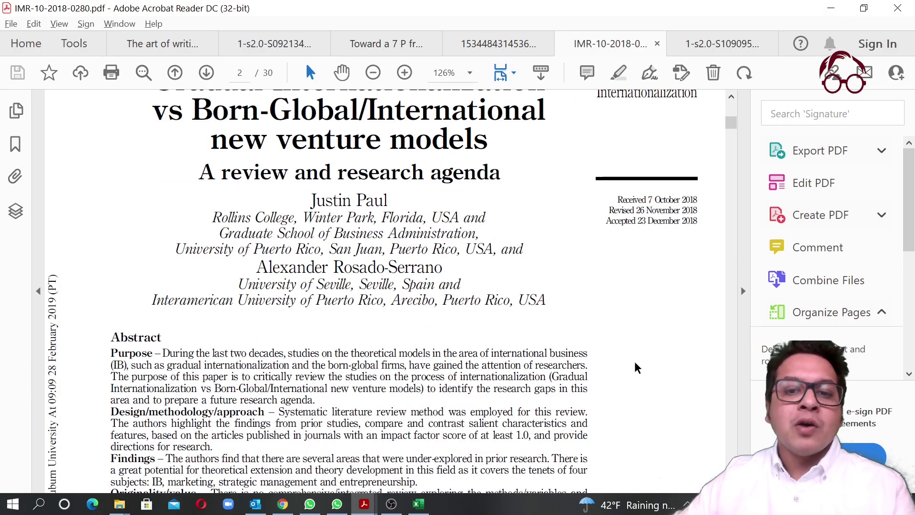
scroll(638, 348, "down", 20)
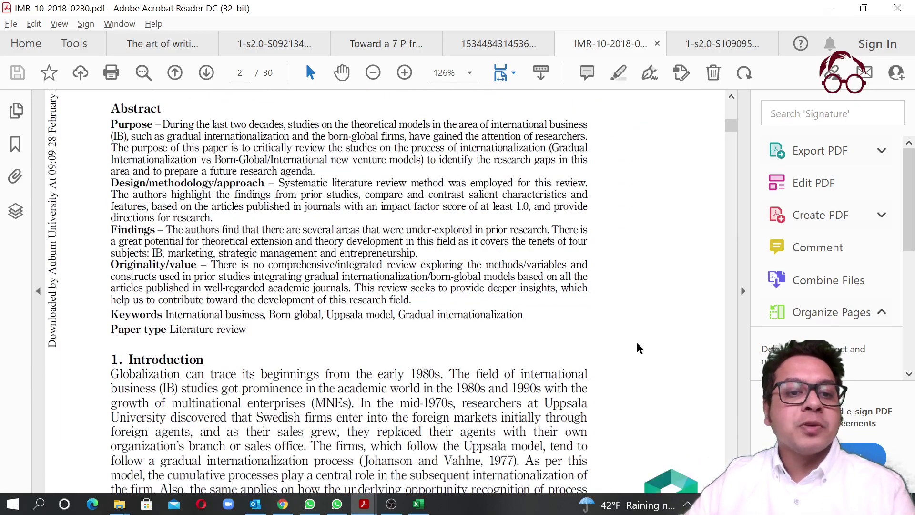
scroll(636, 352, "down", 20)
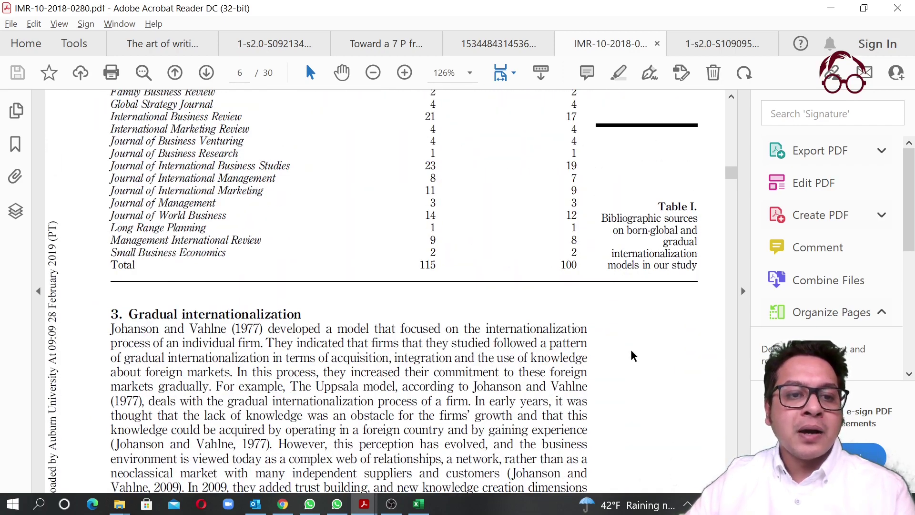
scroll(631, 352, "up", 2)
scroll(413, 272, "up", 2)
Examine the Regression analysis, Survey method and other method columns of Table II, which classifies the reviewed studies.
scroll(413, 283, "down", 15)
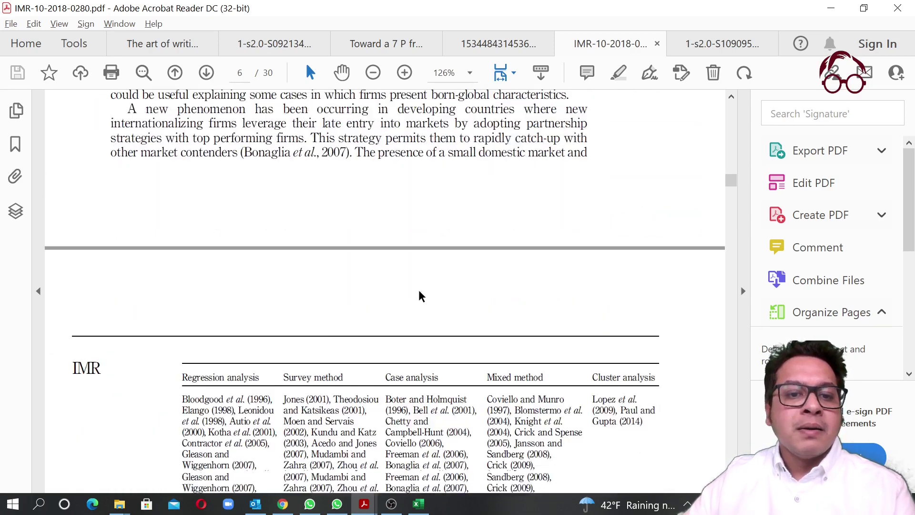
scroll(235, 228, "down", 1)
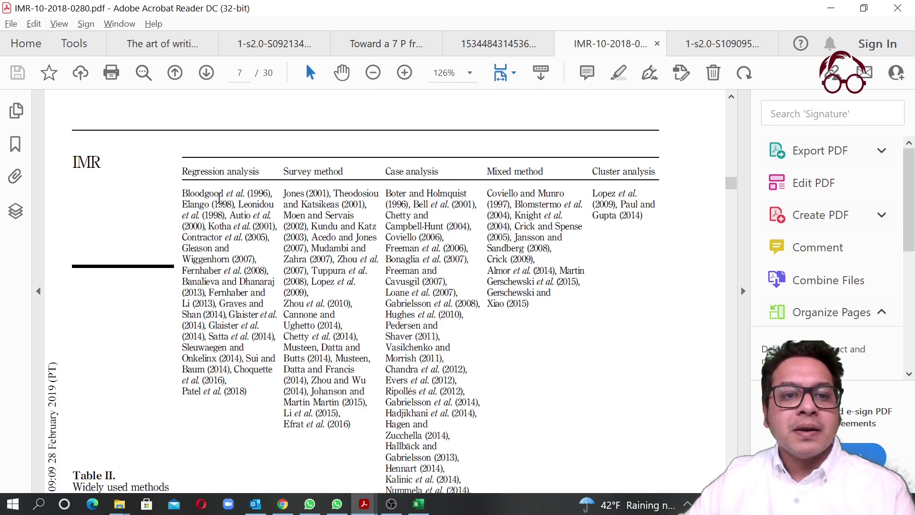
left_click_drag(184, 170, 267, 170)
scroll(247, 244, "down", 2)
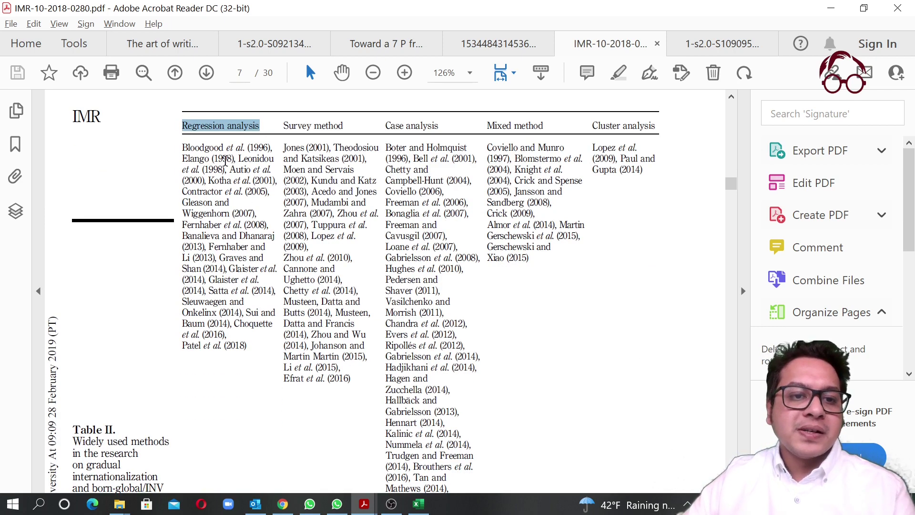
left_click(338, 129)
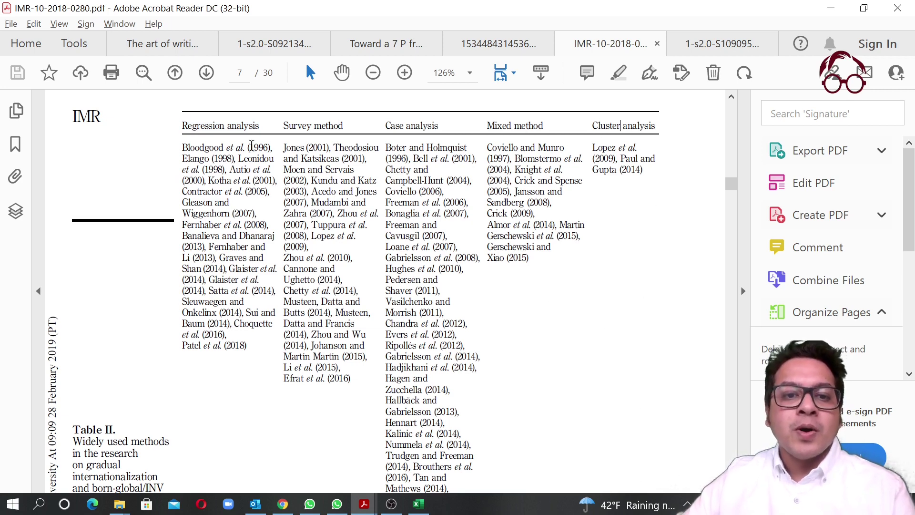
Switch to Excel and check the matrix headers from Sample Size to Country in focus, then select the whole Method column.
left_click(413, 504)
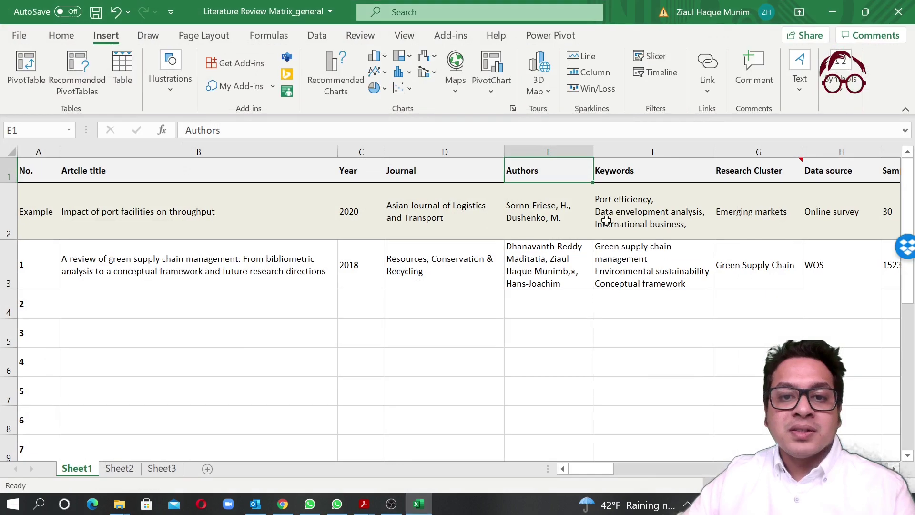
left_click(825, 152)
key("Right")
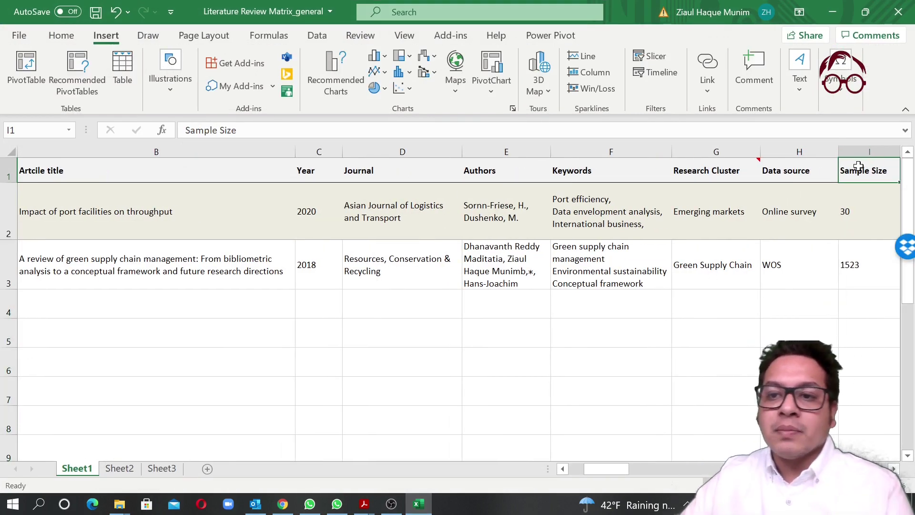
left_click(872, 152)
key("Right")
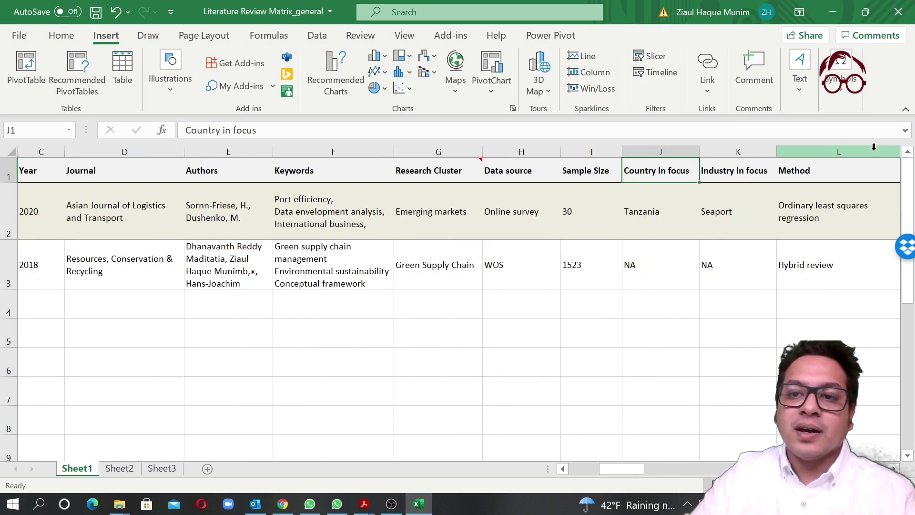
left_click(872, 152)
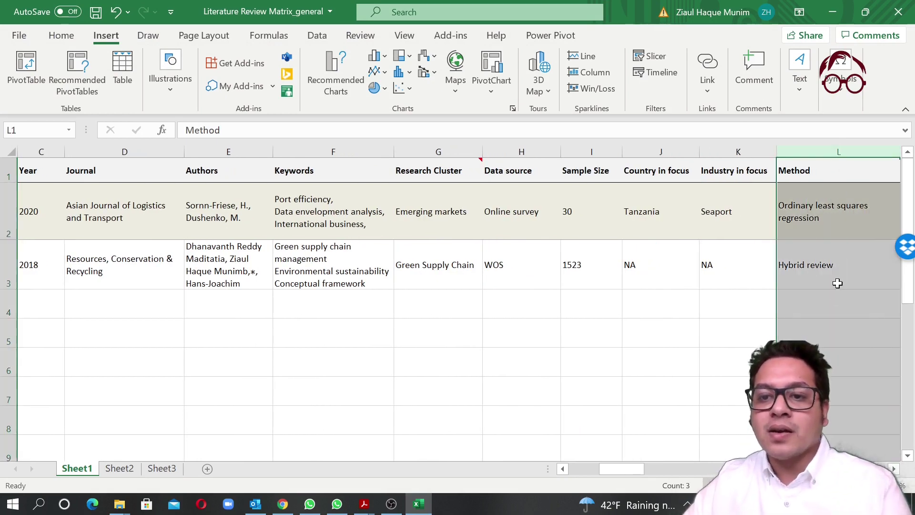
Return to IMR-10-2018-0280.pdf in Acrobat Reader and examine Table III on the distribution of research methods.
mouse_move(366, 506)
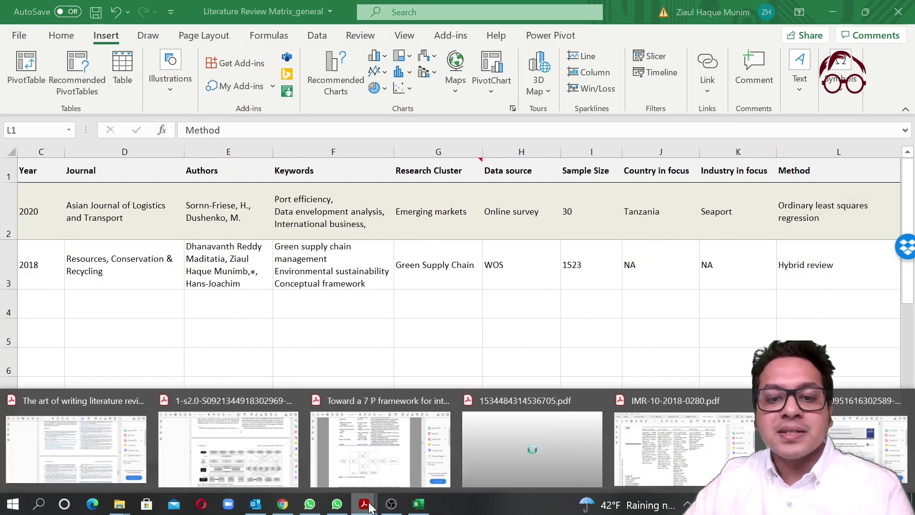
left_click(676, 429)
scroll(514, 383, "down", 6)
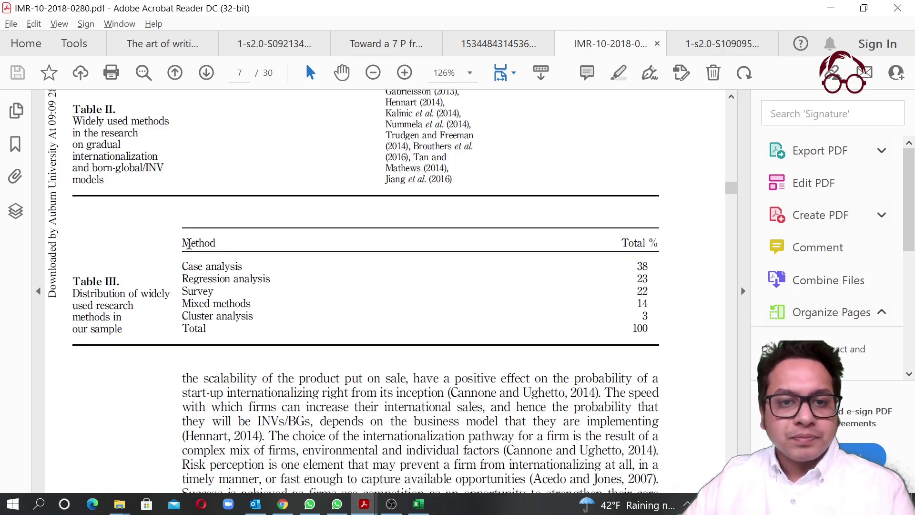
left_click_drag(188, 244, 242, 266)
left_click(302, 300)
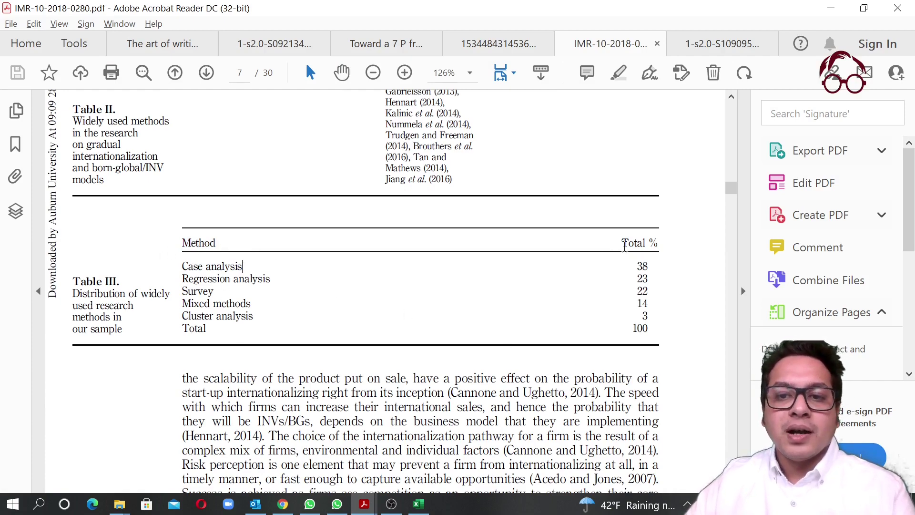
Examine the paper's table of dependent, independent and control variables, focusing on the studies listed for Firm Age.
scroll(624, 245, "down", 10)
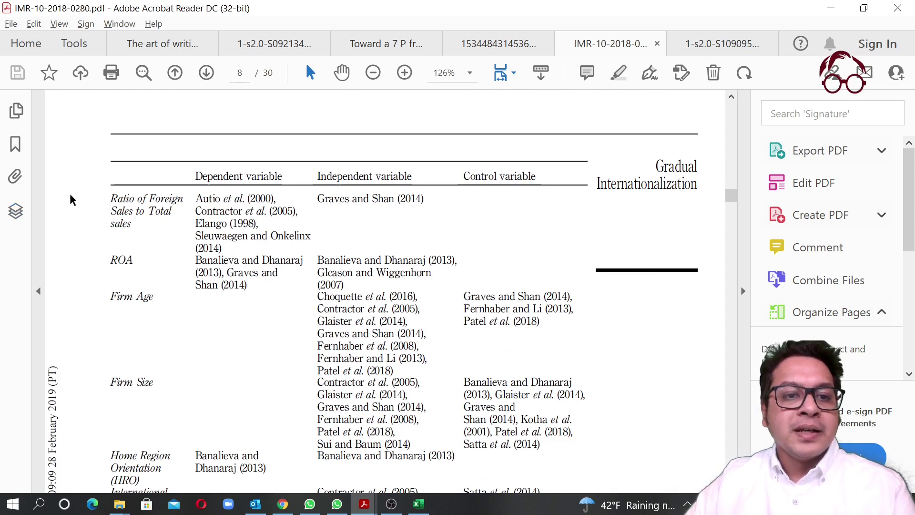
scroll(71, 200, "down", 1)
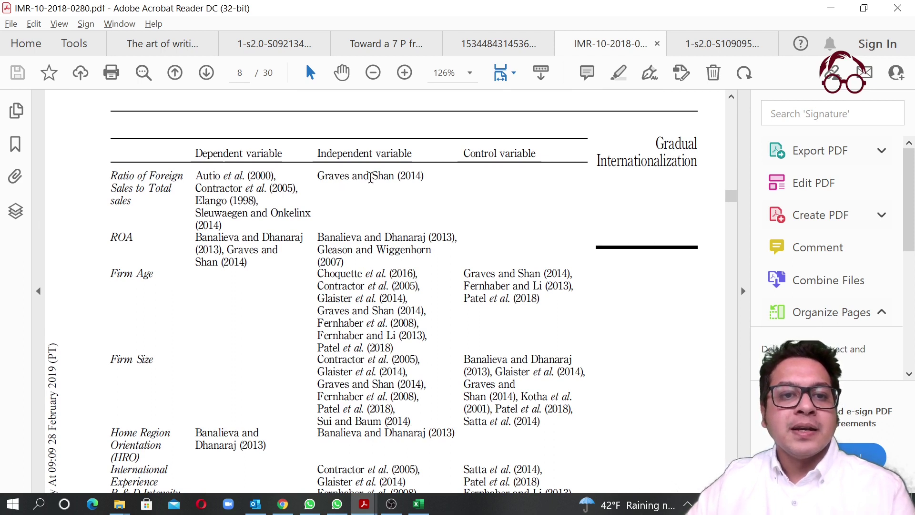
scroll(398, 181, "down", 2)
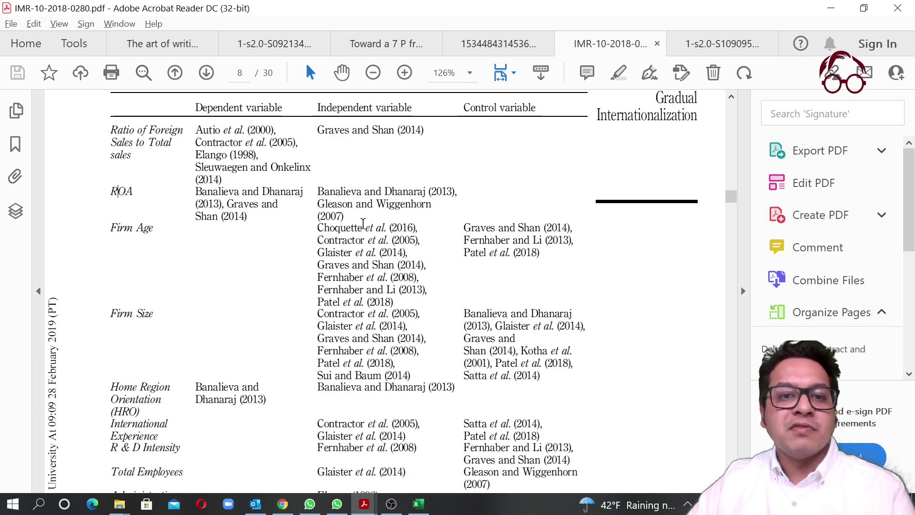
left_click_drag(126, 229, 224, 225)
left_click(328, 241)
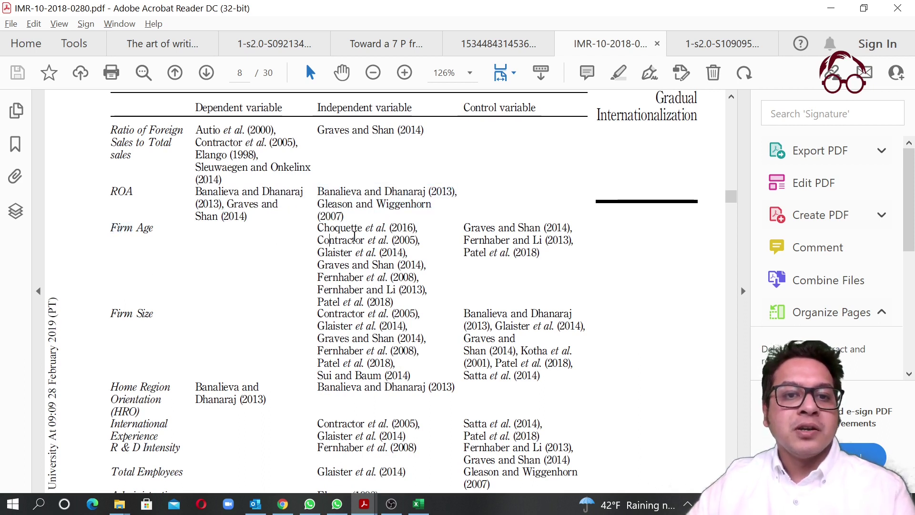
left_click_drag(353, 234, 365, 279)
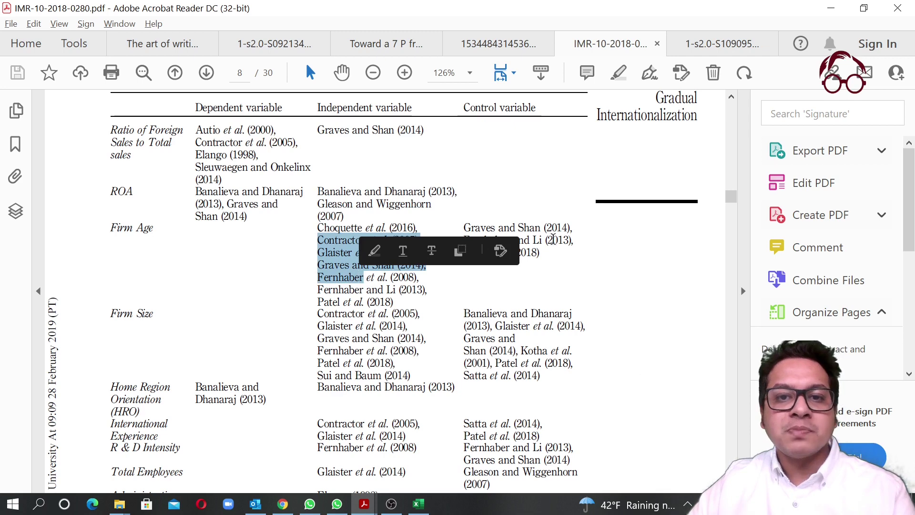
left_click_drag(546, 229, 549, 243)
scroll(533, 292, "down", 6)
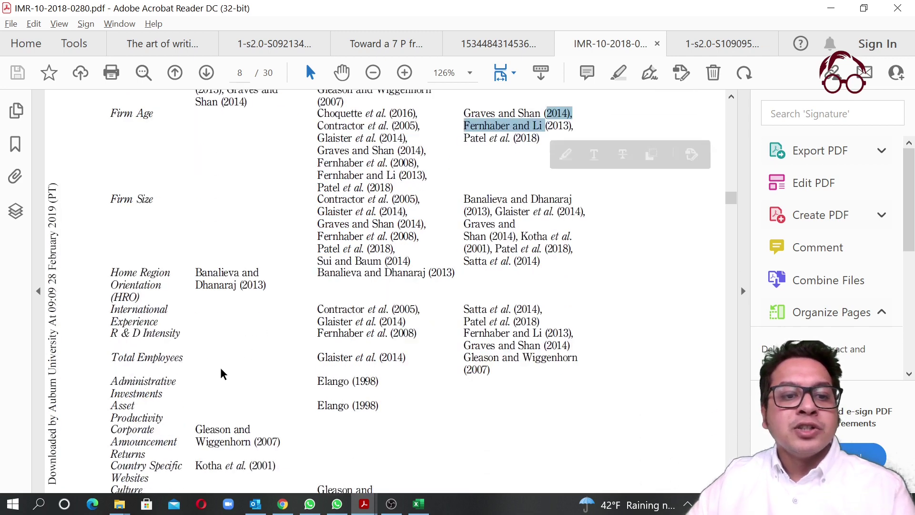
Switch to the Excel matrix and review its headers from Method through Main findings.
left_click(418, 505)
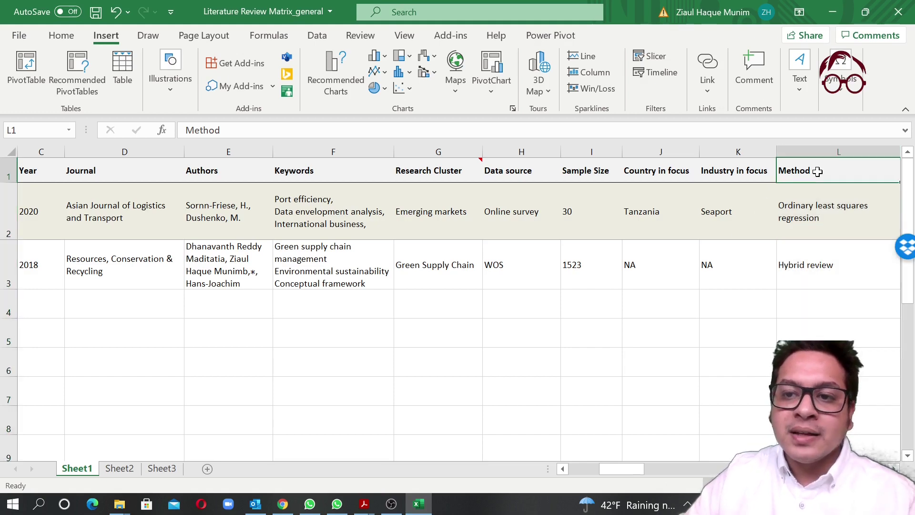
key("Right")
key("Right")
key("Right")
key("Right")
key("Right")
key("Right")
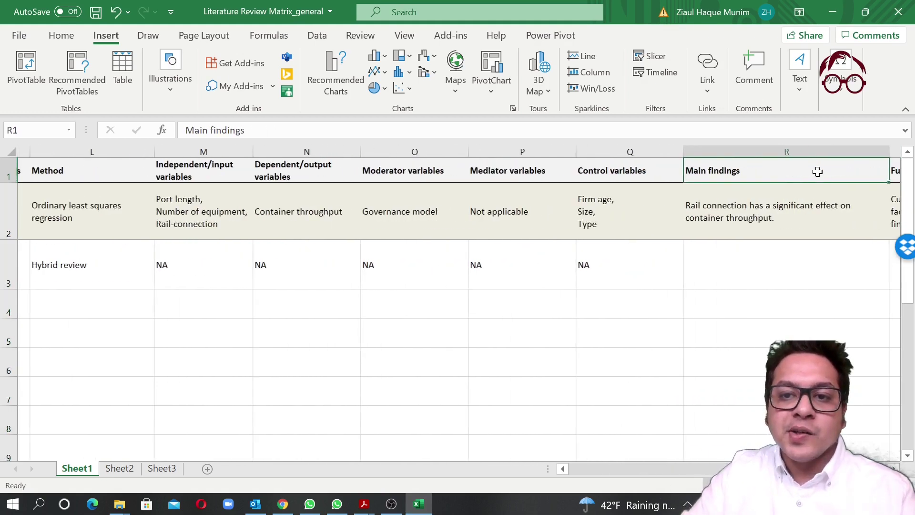
Highlight the variable columns of the matrix, from Independent/input variables through Control variables, in rows 1 to 4.
key("Left")
key("Left")
key("Left")
key("Left")
key("Left")
key("shift+Down")
key("shift+Down")
key("shift+Down")
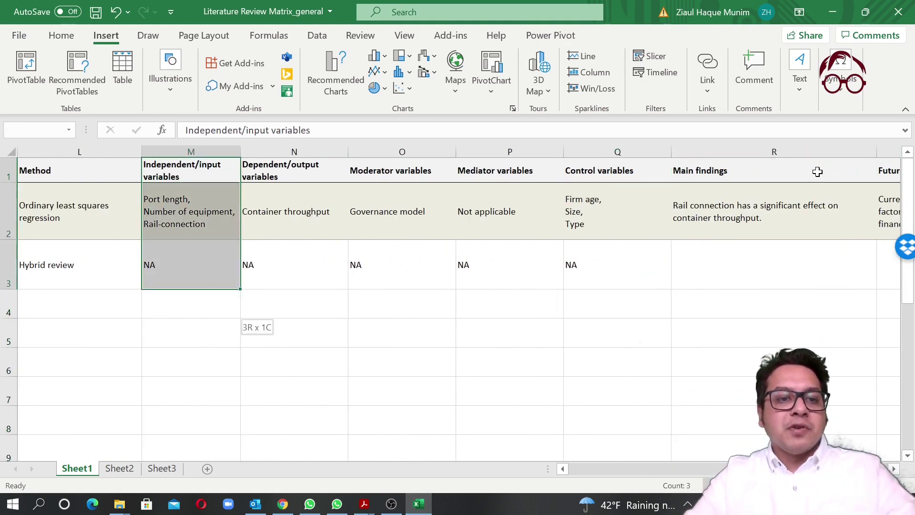
key("shift+Right")
key("shift+Right")
key("shift+Right")
key("shift+Right")
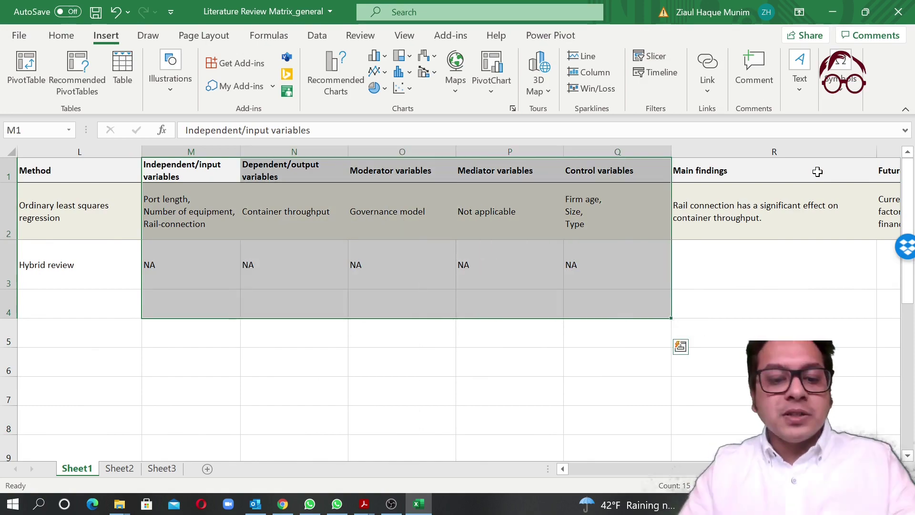
Return to the paper in Acrobat Reader and find the table listing Author, Purpose, Method and Findings.
key("alt+Tab")
scroll(443, 233, "down", 8)
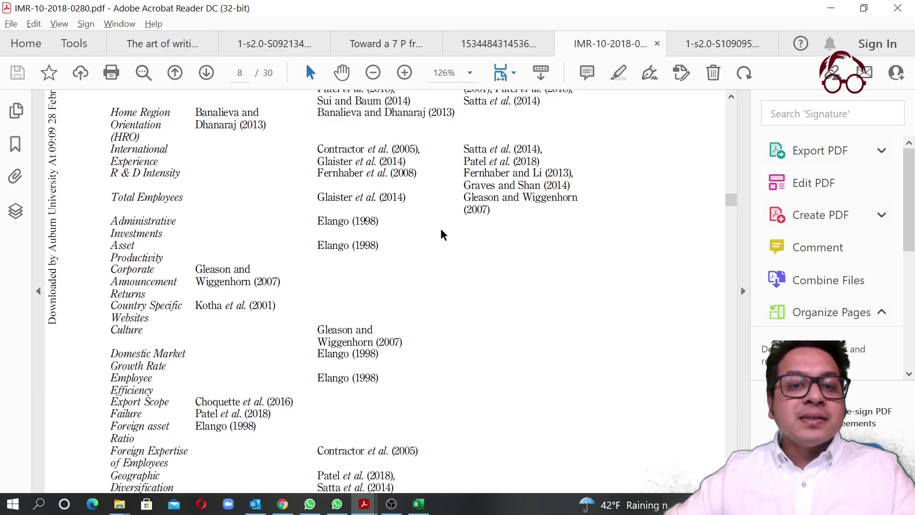
scroll(444, 233, "down", 20)
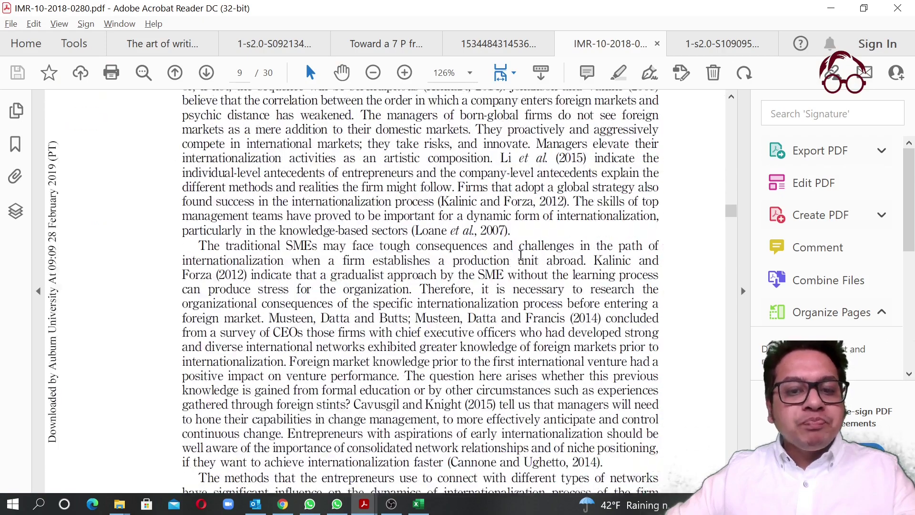
scroll(521, 256, "down", 15)
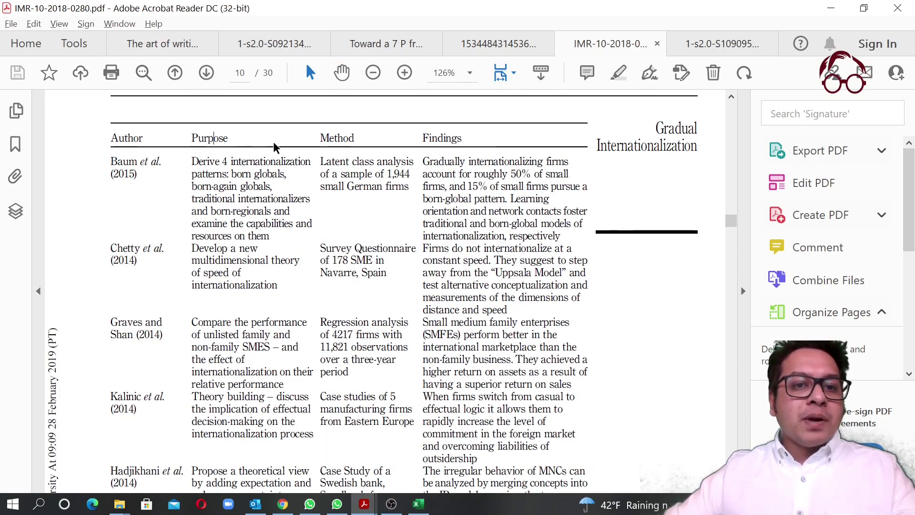
Check the Main findings and Future research headers in the Excel matrix, then view the example row's Future research entry.
key("alt+Tab")
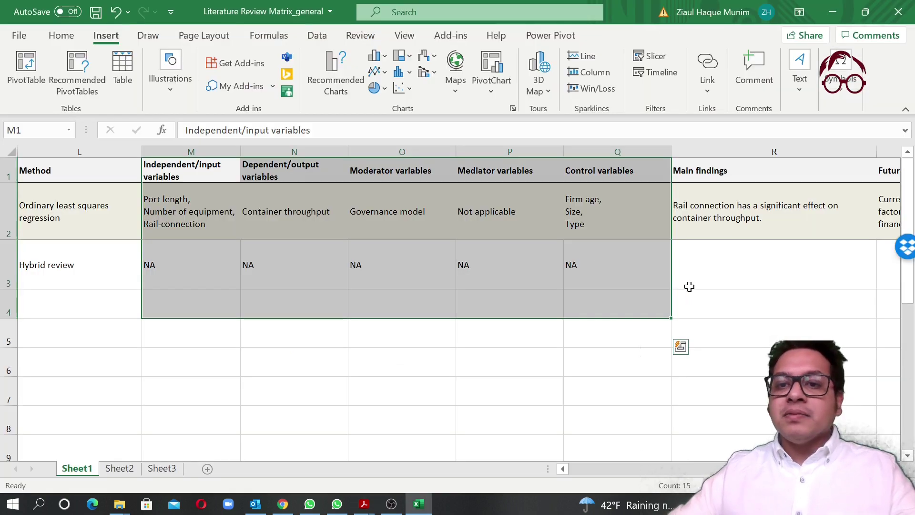
key("Right")
key("Right")
key("Right")
key("Right")
key("Right")
key("shift+Right")
key("shift+Right")
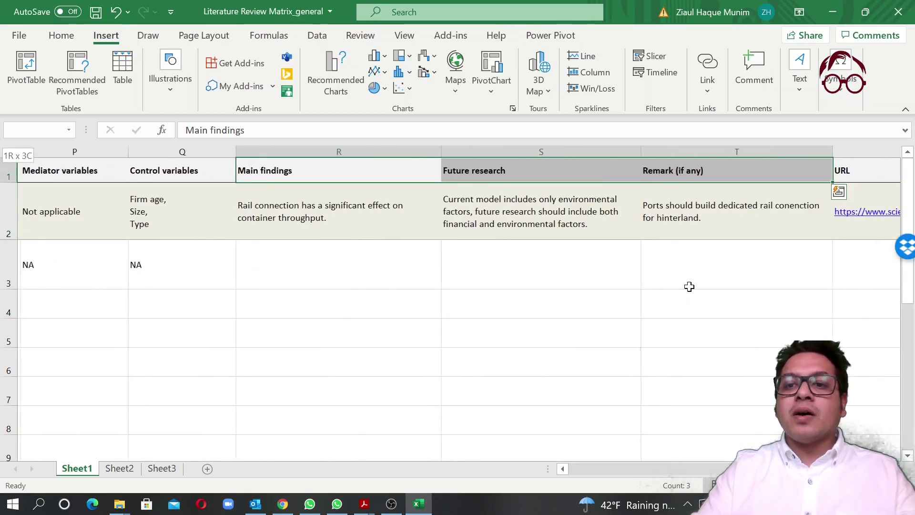
key("shift+Left")
key("Right")
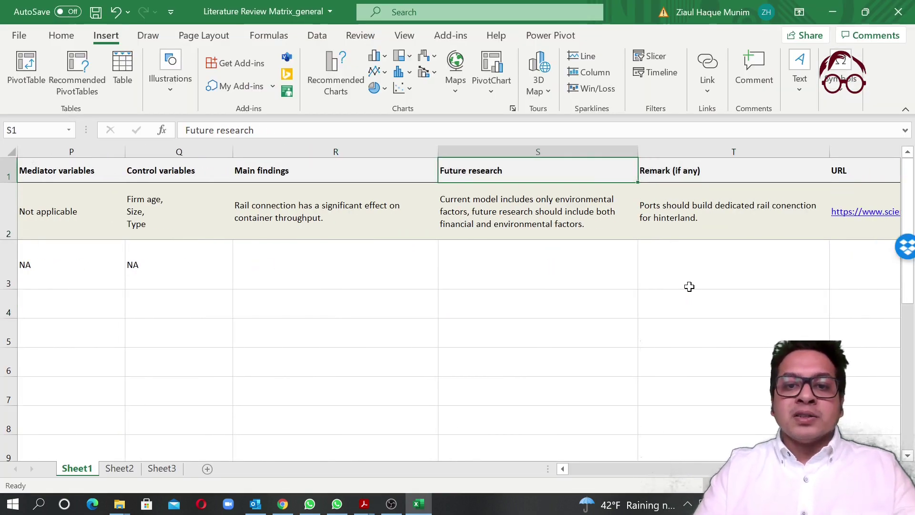
key("Left")
key("Right")
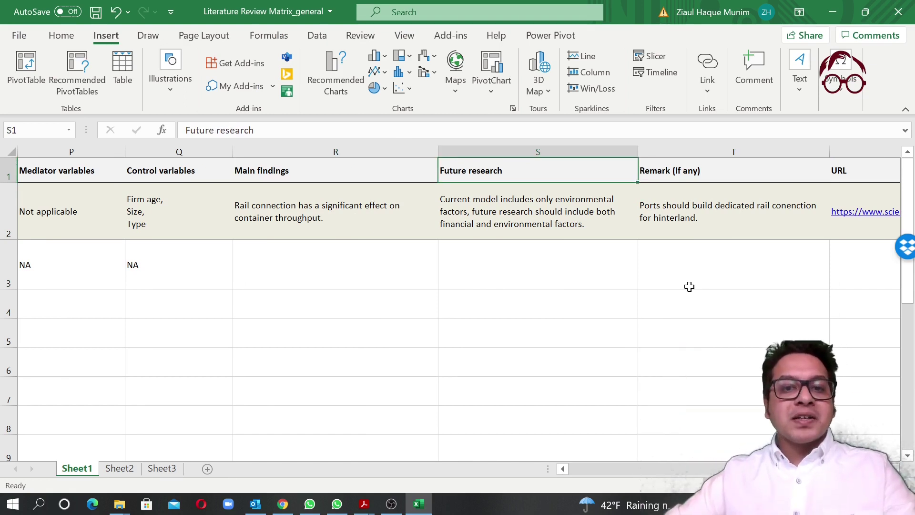
left_click(563, 217)
Switch to the green supply chain management paper in Acrobat Reader and examine Table 3, "Future research agendas from the trending papers".
key("alt+Tab")
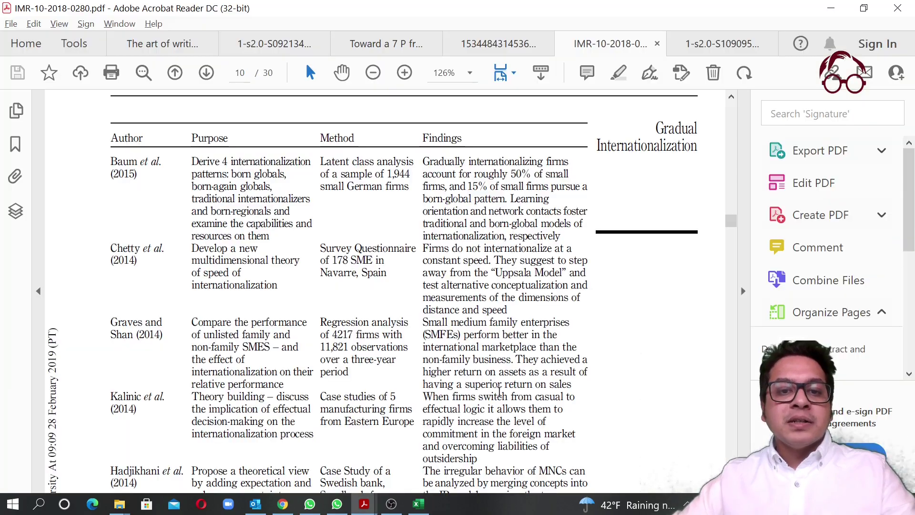
left_click(286, 43)
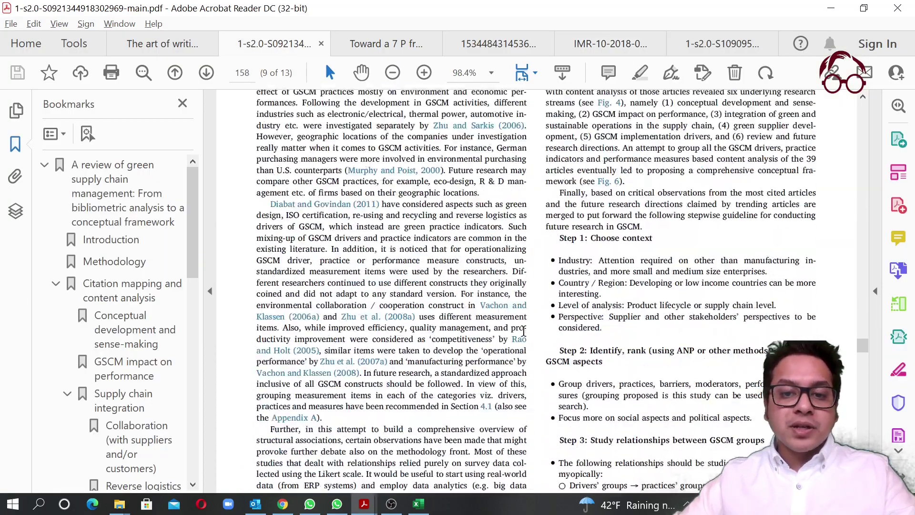
scroll(523, 331, "down", 10)
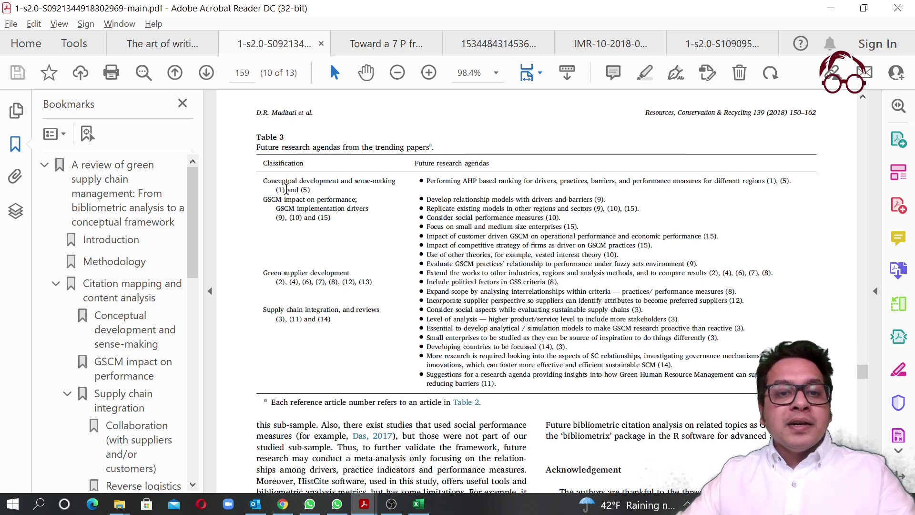
left_click_drag(286, 190, 274, 189)
left_click(320, 189)
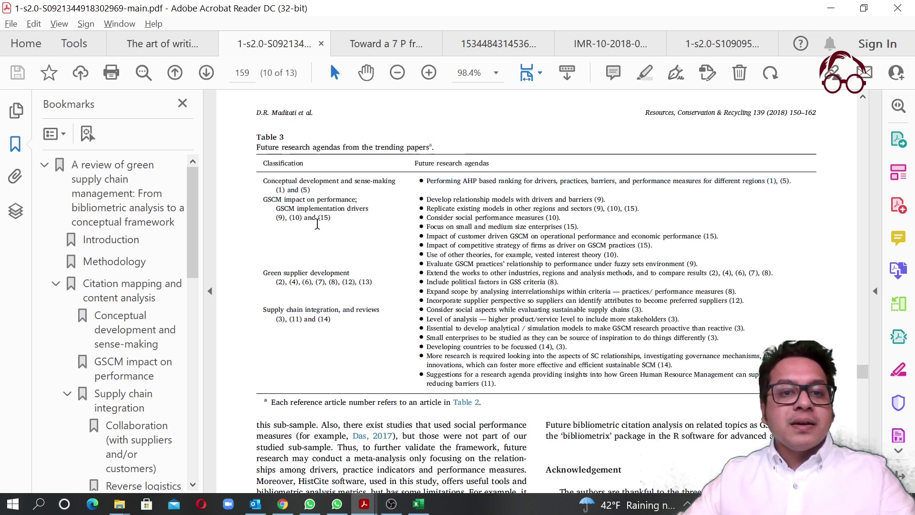
left_click_drag(301, 217, 279, 217)
left_click(338, 222)
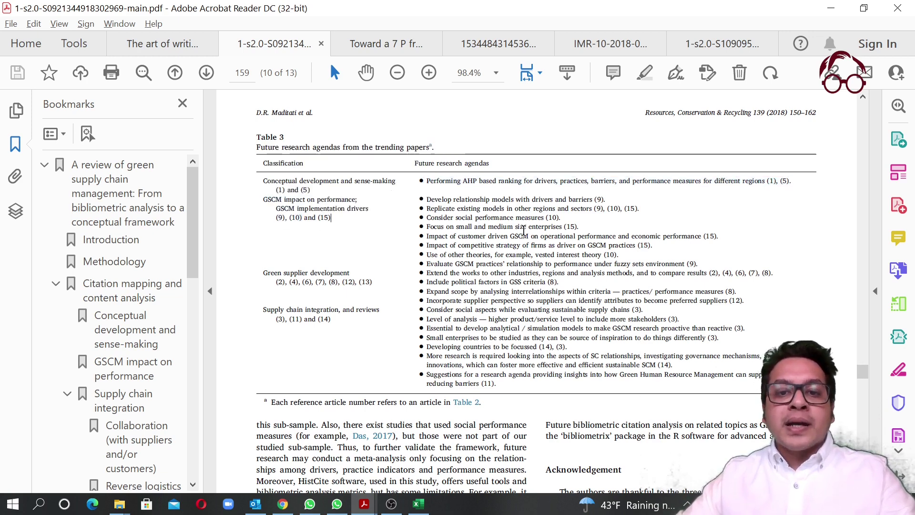
Return to the Excel matrix and go back through the example row from Future research to Journal, then select cell H5.
key("alt+Tab")
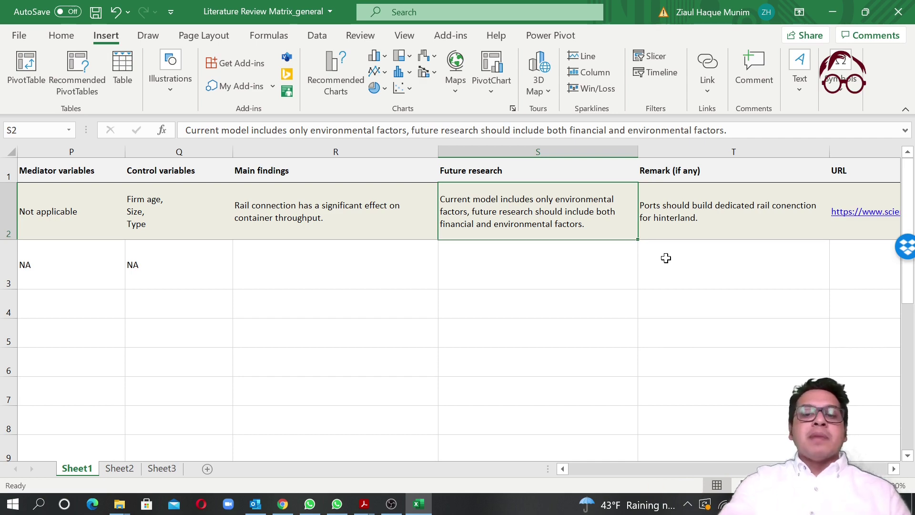
key("Left")
key("Left")
key("Left")
key("Left")
key("Left")
key("Left")
key("Left")
key("Left")
key("Left")
key("Left")
key("Left")
key("Left")
key("Left")
key("Left")
key("Left")
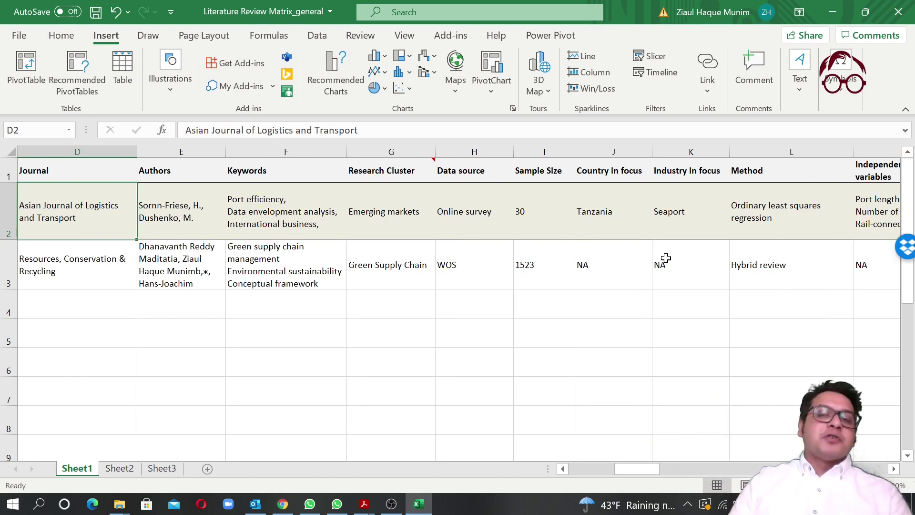
left_click(497, 337)
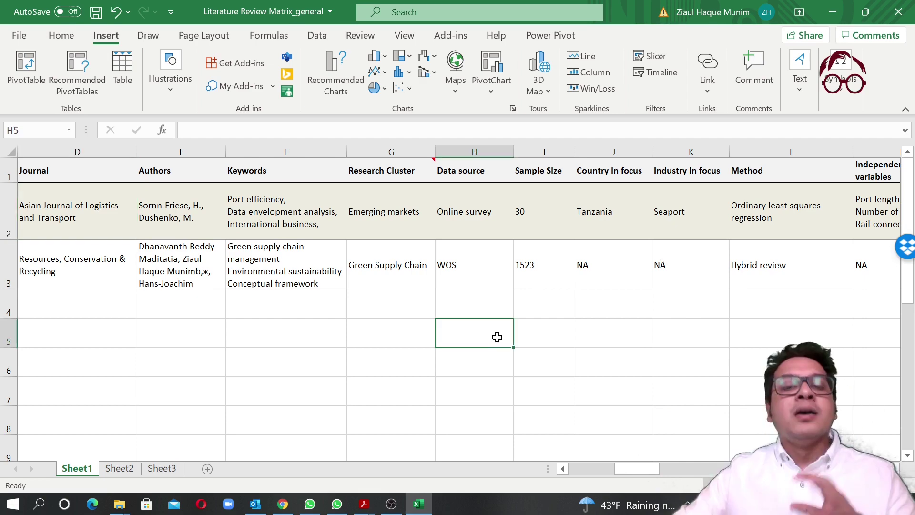
left_click(363, 502)
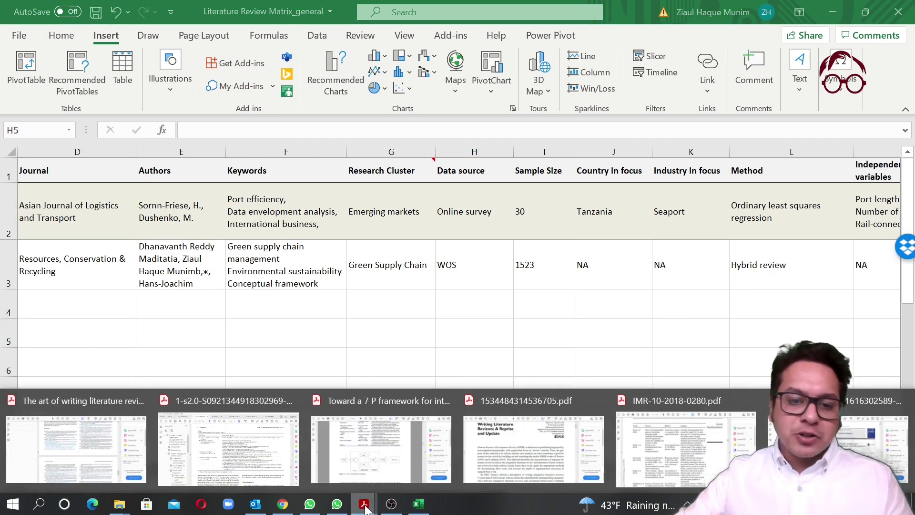
left_click(887, 419)
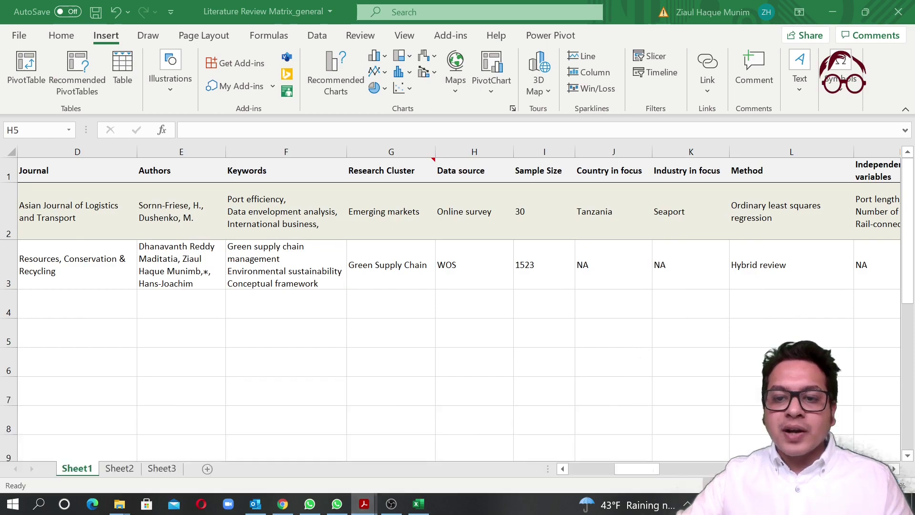
left_click(743, 290)
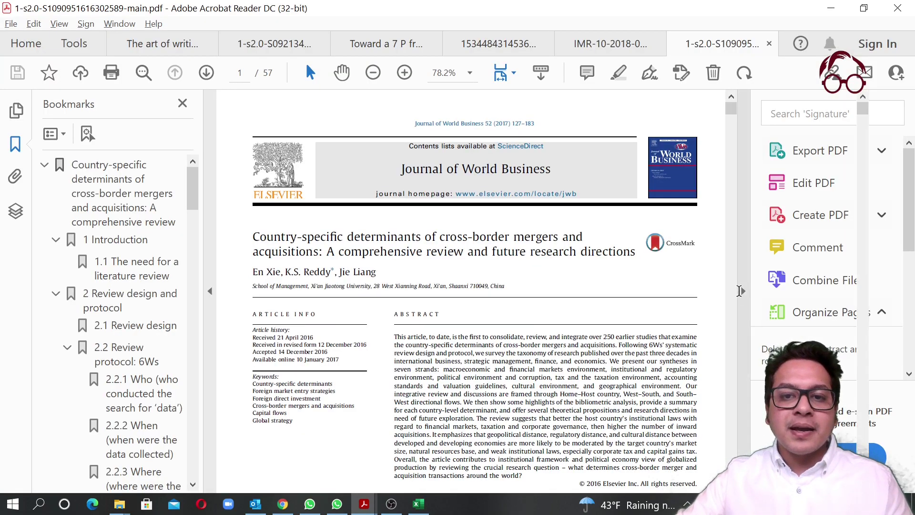
Examine Table 1 of the cross-border M&A paper, which lists previous review studies, including its continuation pages.
scroll(748, 323, "down", 15)
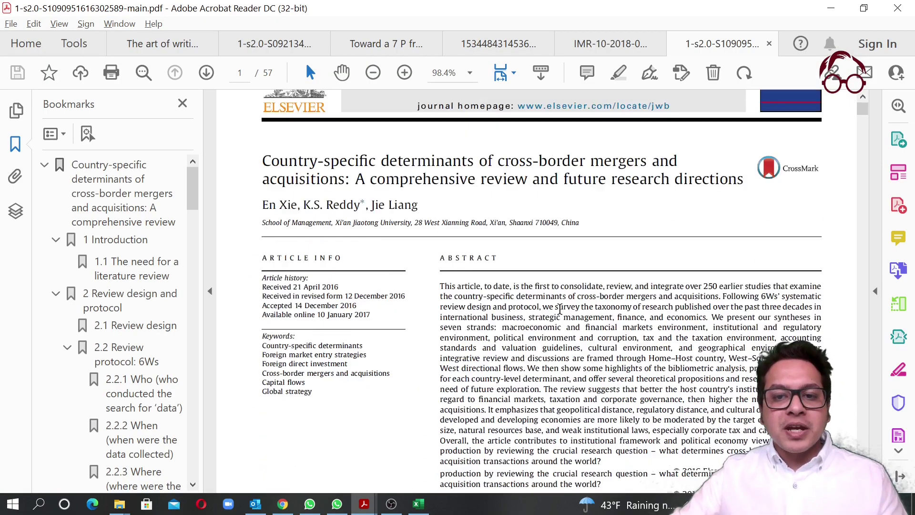
scroll(573, 308, "down", 15)
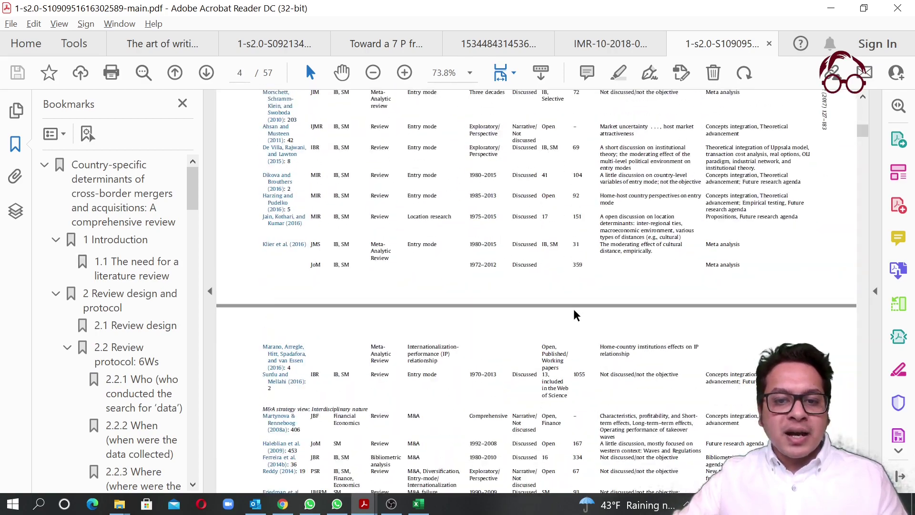
scroll(574, 308, "up", 2)
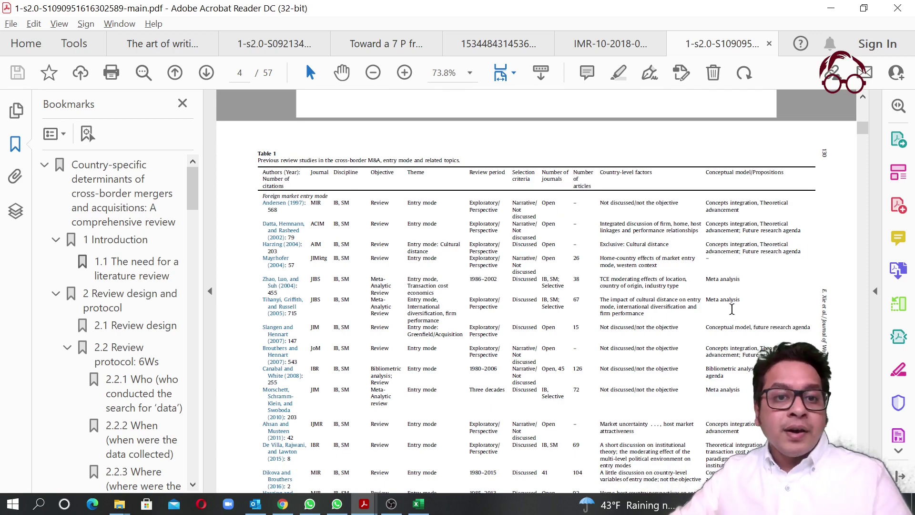
scroll(731, 310, "down", 15)
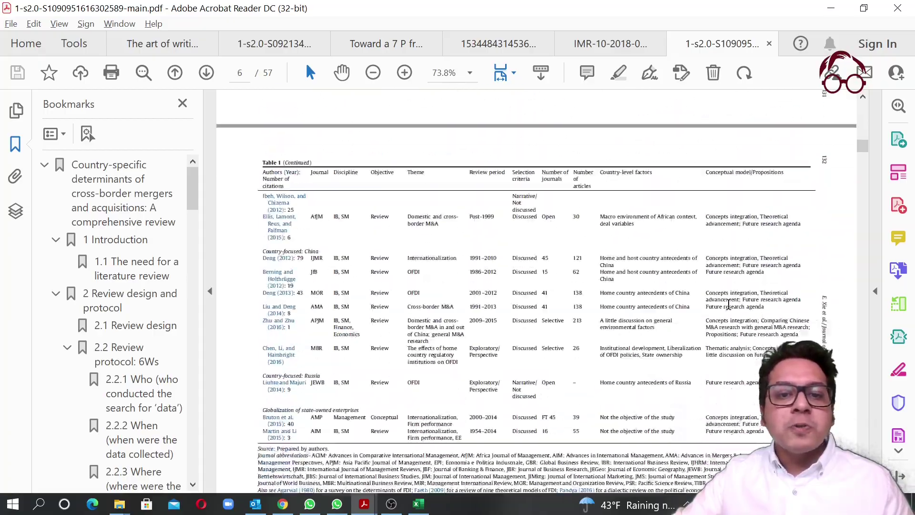
View the paper's Fig. 4 and Fig. 5 on the country-specific determinants of cross-border M&A transactions.
scroll(728, 304, "down", 20)
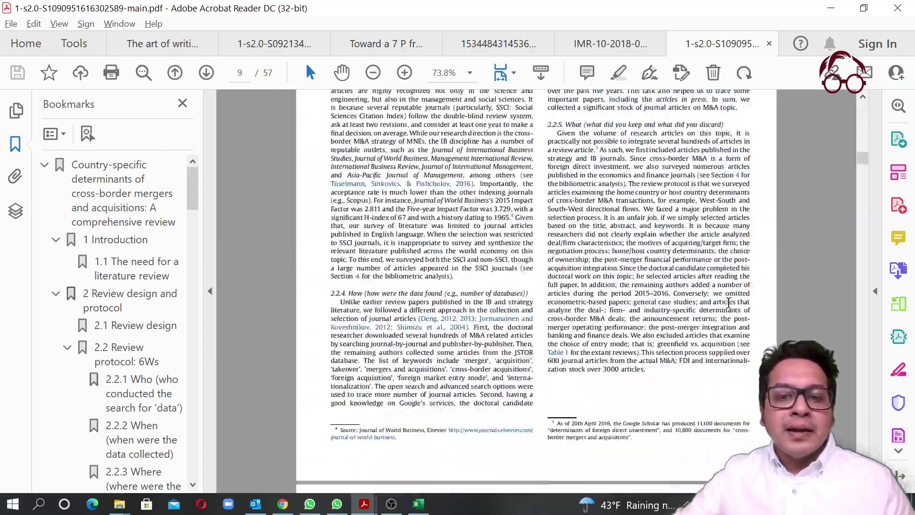
scroll(728, 302, "down", 12)
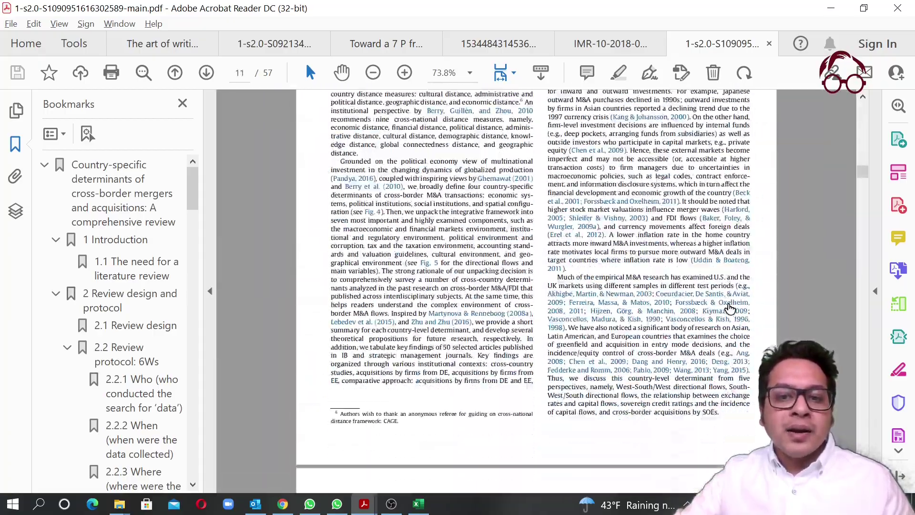
scroll(729, 309, "down", 10)
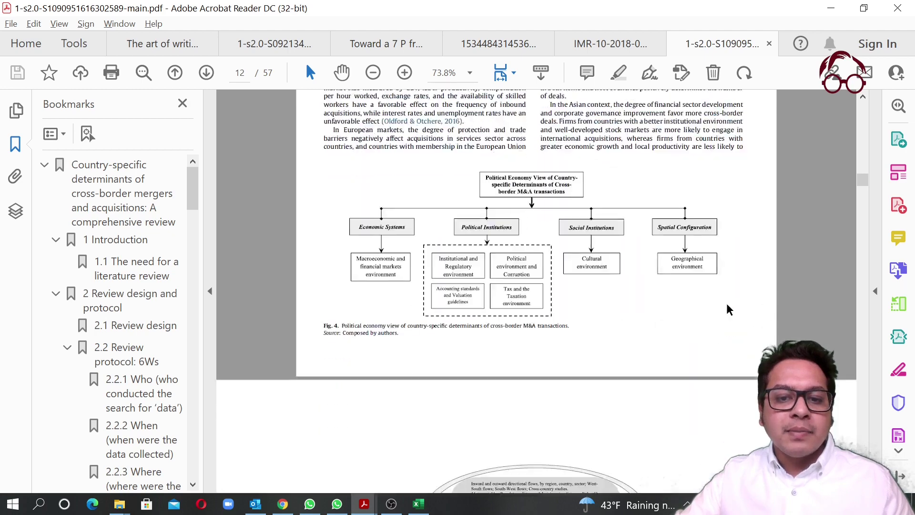
scroll(729, 310, "down", 7)
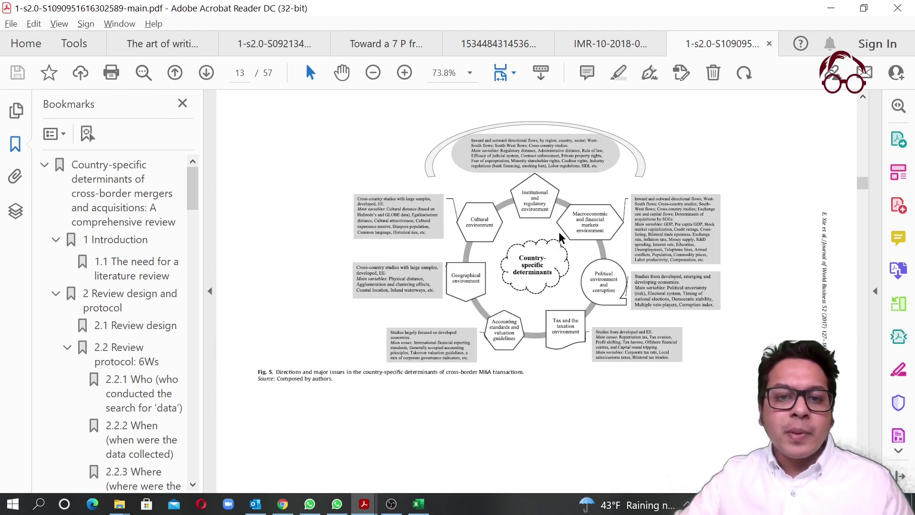
Go on to Appendix A and view the table of the top 20 countries in the cross-border M&A market.
scroll(551, 220, "down", 12)
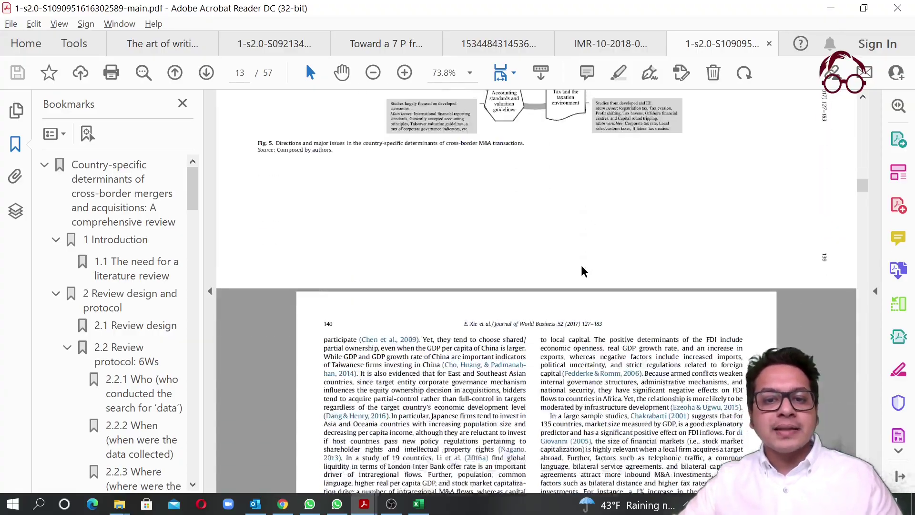
scroll(582, 264, "down", 20)
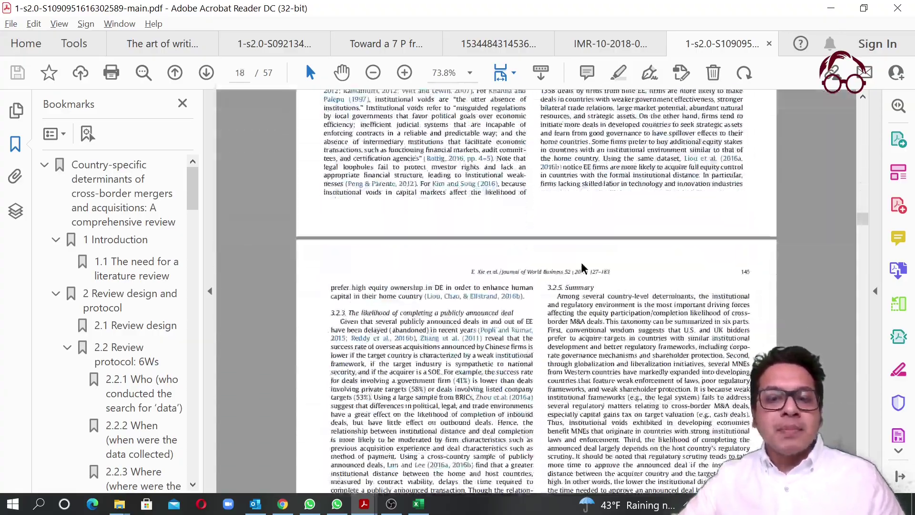
scroll(582, 268, "down", 20)
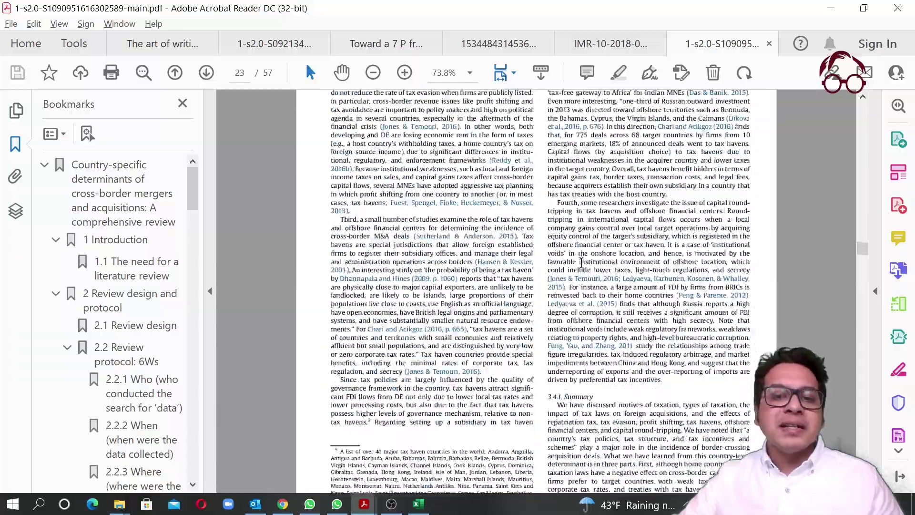
scroll(586, 268, "down", 20)
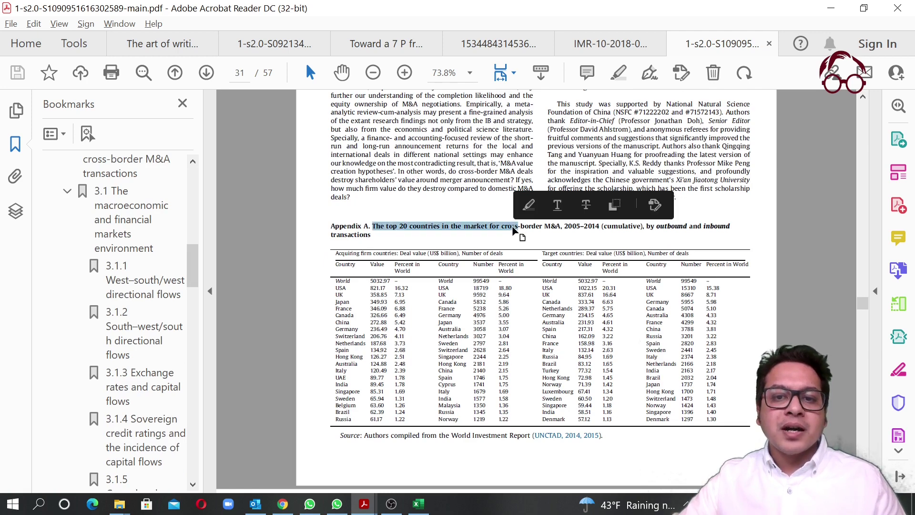
scroll(706, 347, "down", 5)
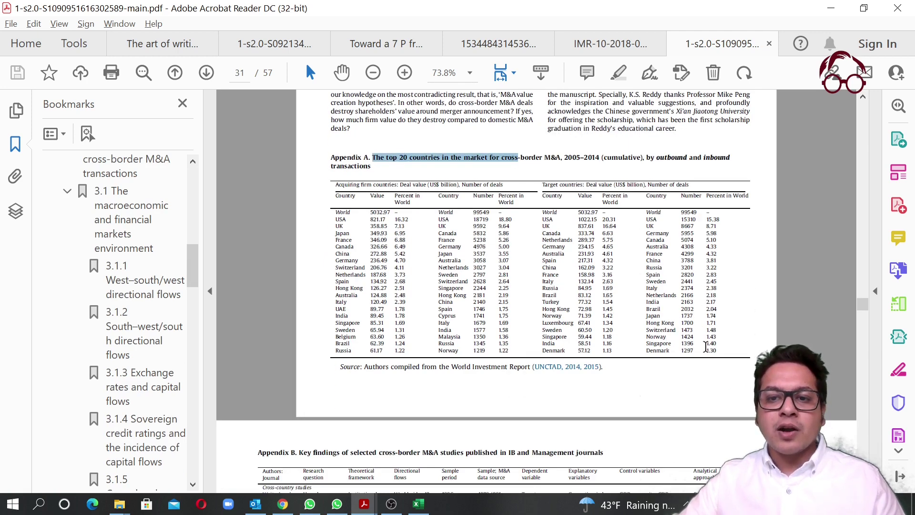
Examine Appendix B, "Key findings of selected cross-border M&A studies", from its column headers through its continued pages.
scroll(706, 347, "down", 3)
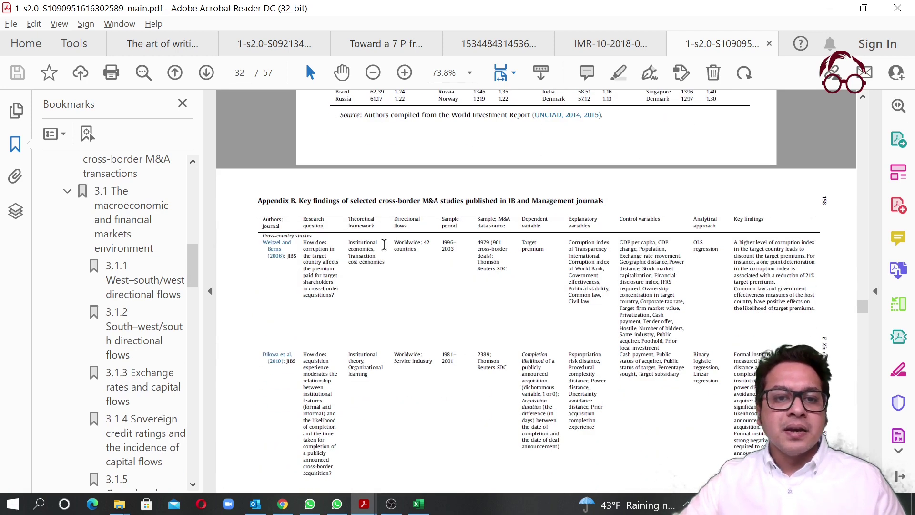
scroll(695, 312, "down", 15)
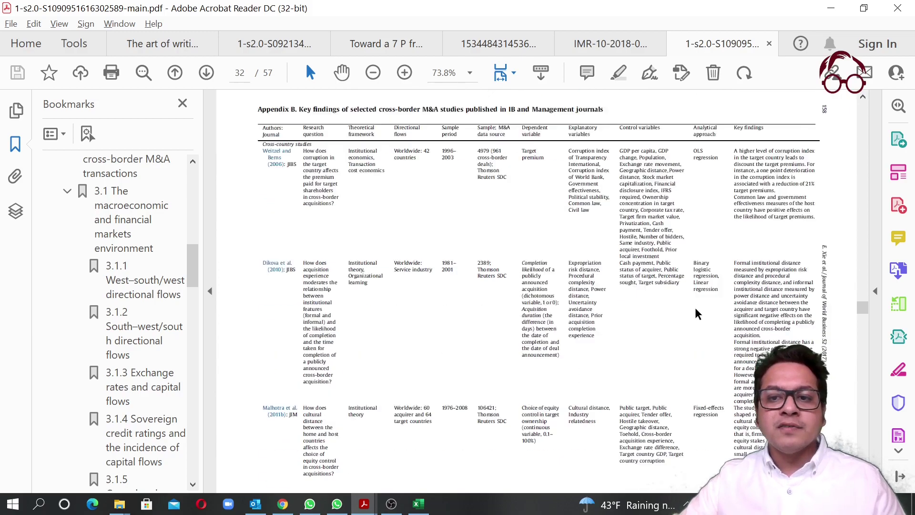
scroll(695, 312, "down", 20)
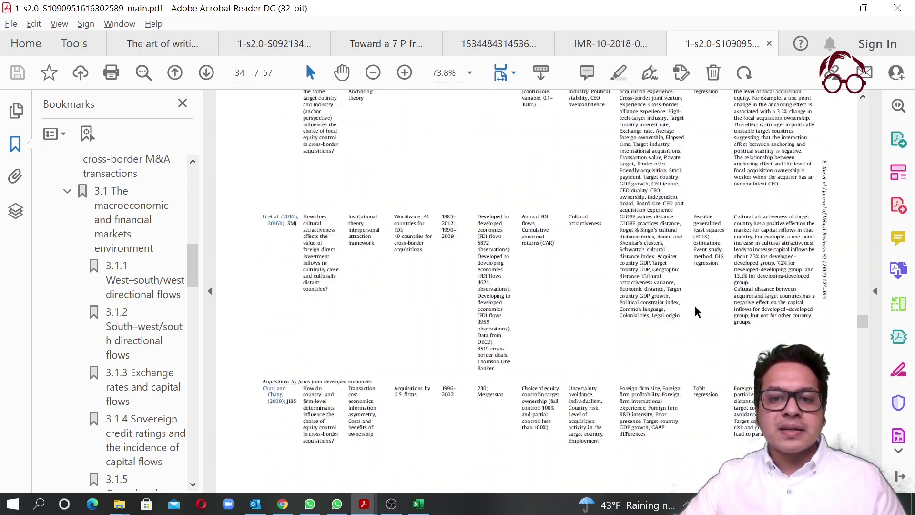
scroll(694, 315, "down", 20)
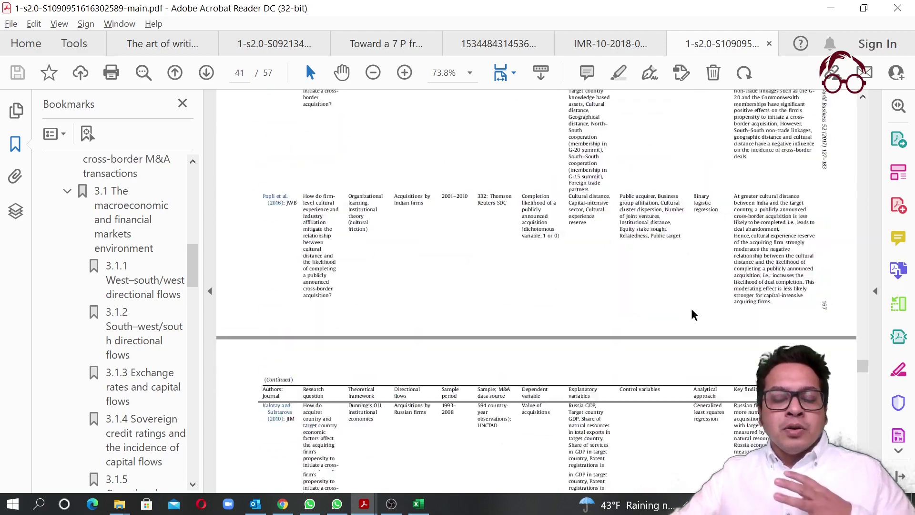
scroll(694, 312, "down", 10)
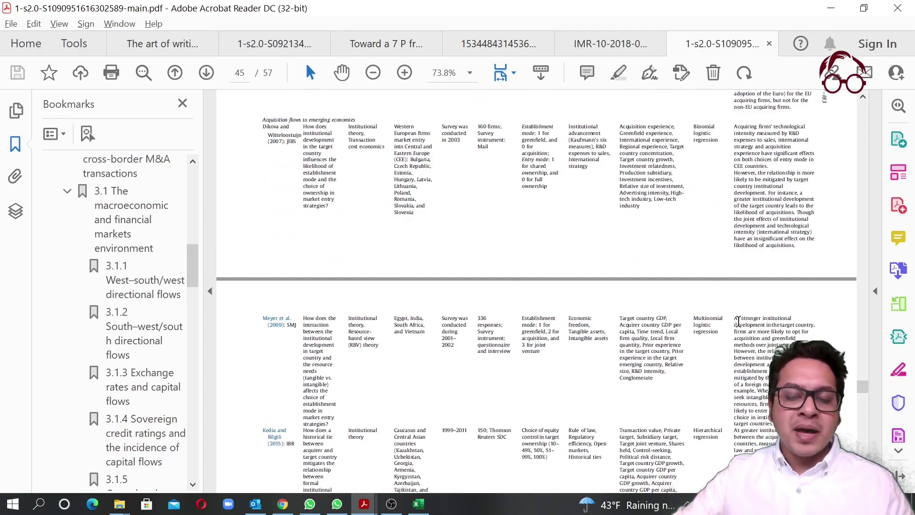
Find Appendix C, "Highlights of the bibliometric analysis", and view its article tables by year, discipline and journal.
scroll(703, 309, "down", 10)
scroll(715, 321, "down", 20)
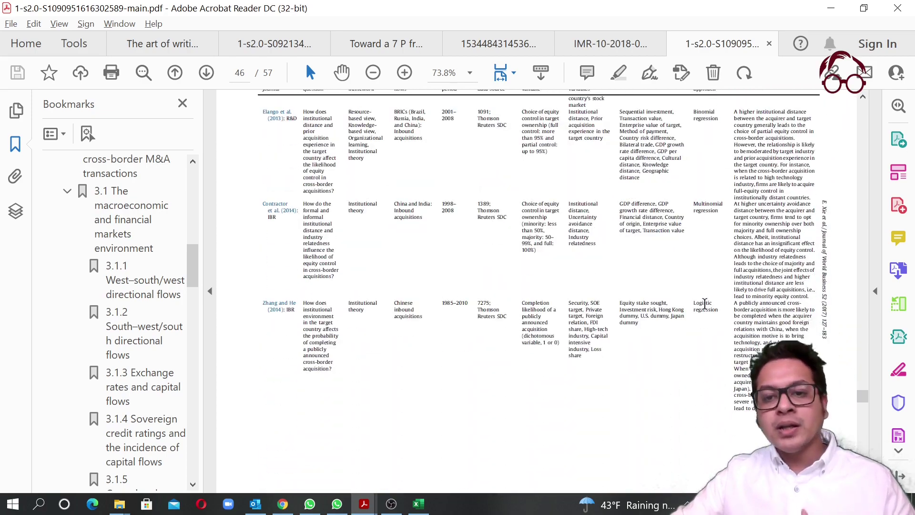
scroll(668, 315, "up", 8)
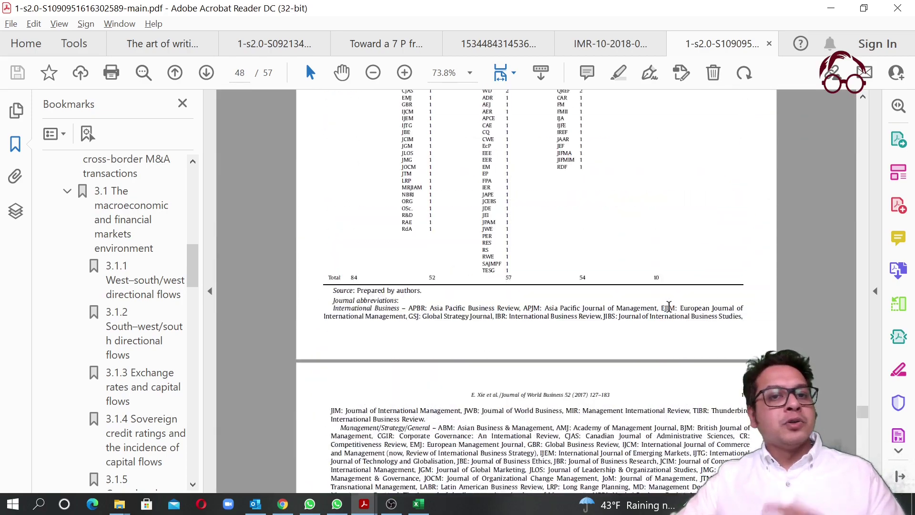
scroll(670, 309, "up", 5)
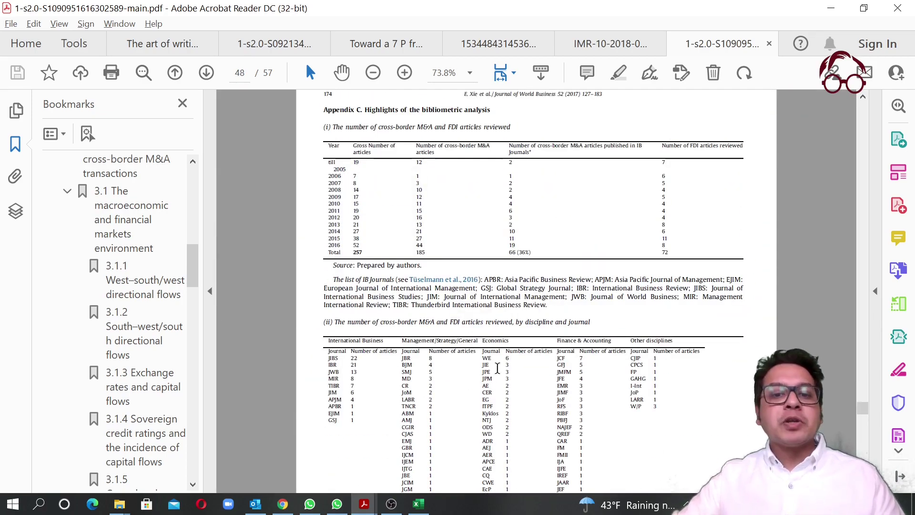
Return to the Literature Review Matrix_general workbook in Excel and select cell I6.
left_click(418, 504)
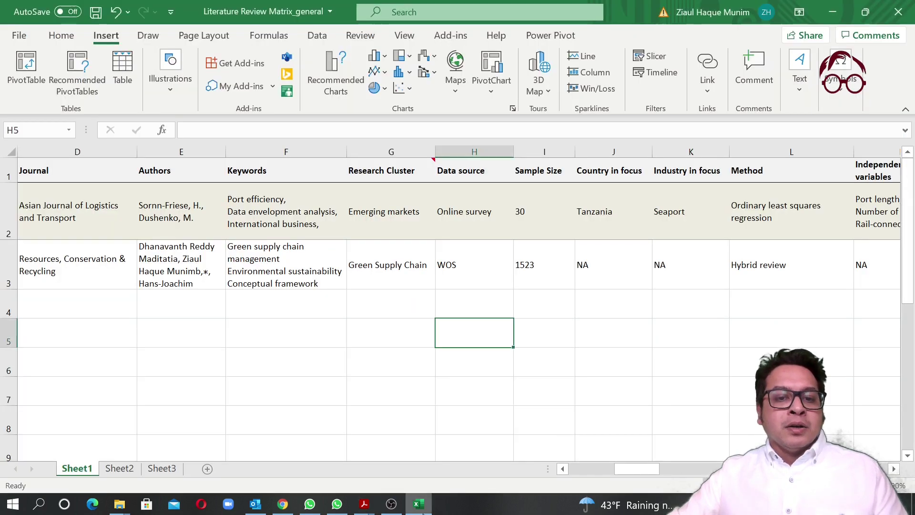
left_click(534, 372)
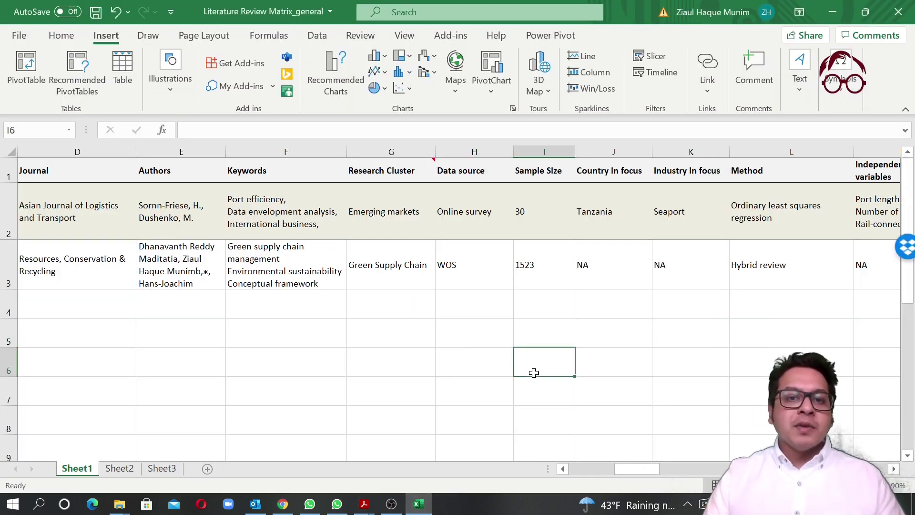